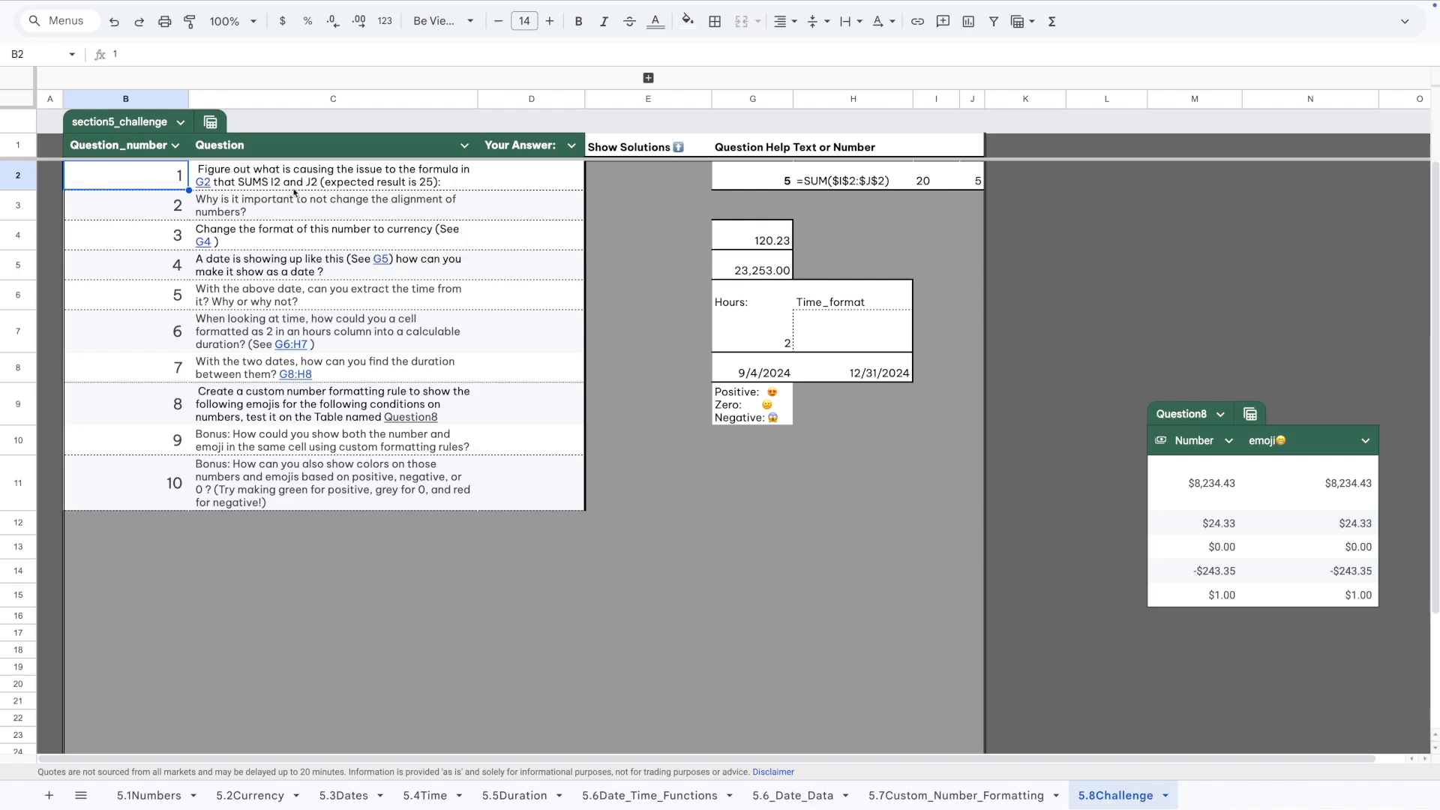
Follow Question 1's G2 link to the SUM cell G2, which returns 5.
click(342, 306)
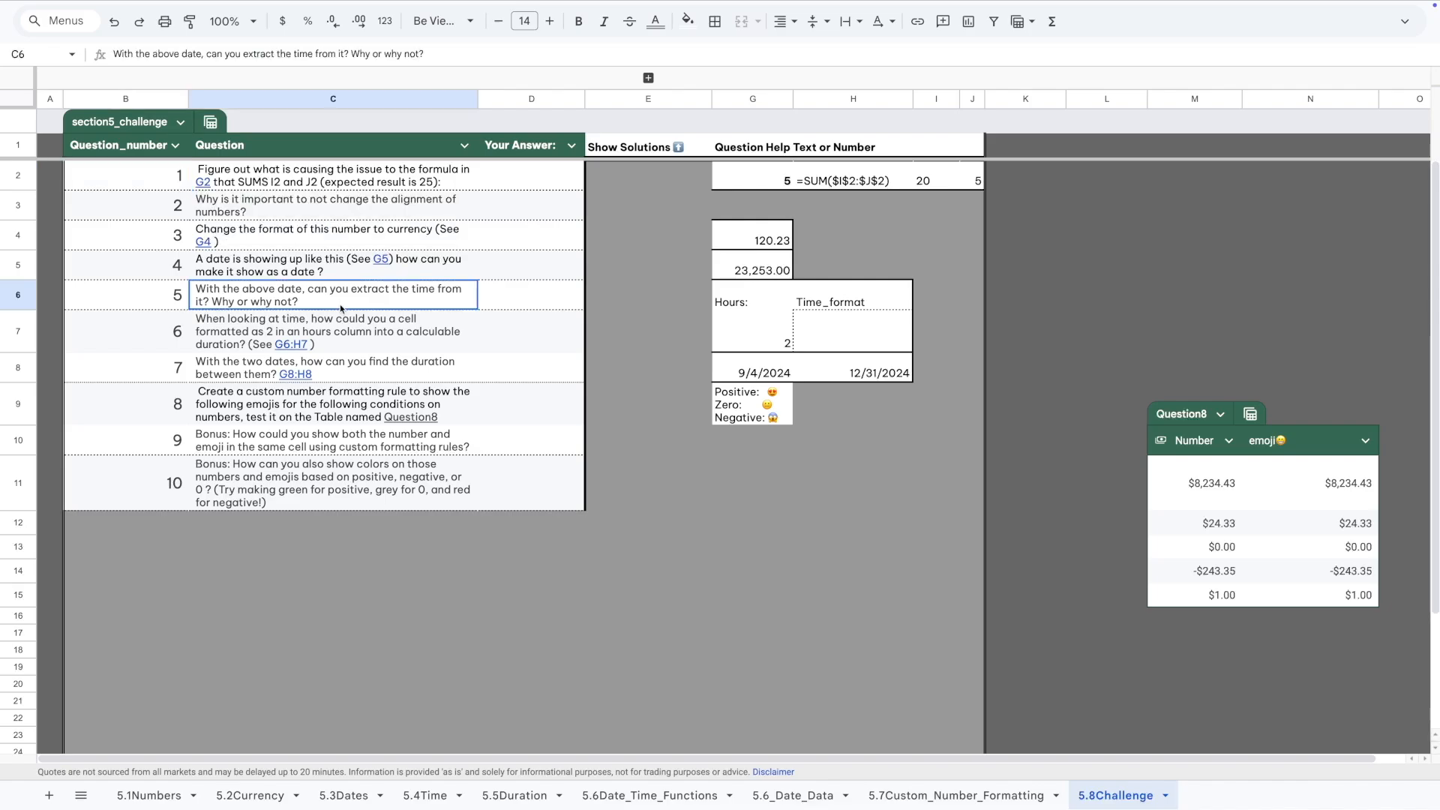
click(211, 185)
click(244, 213)
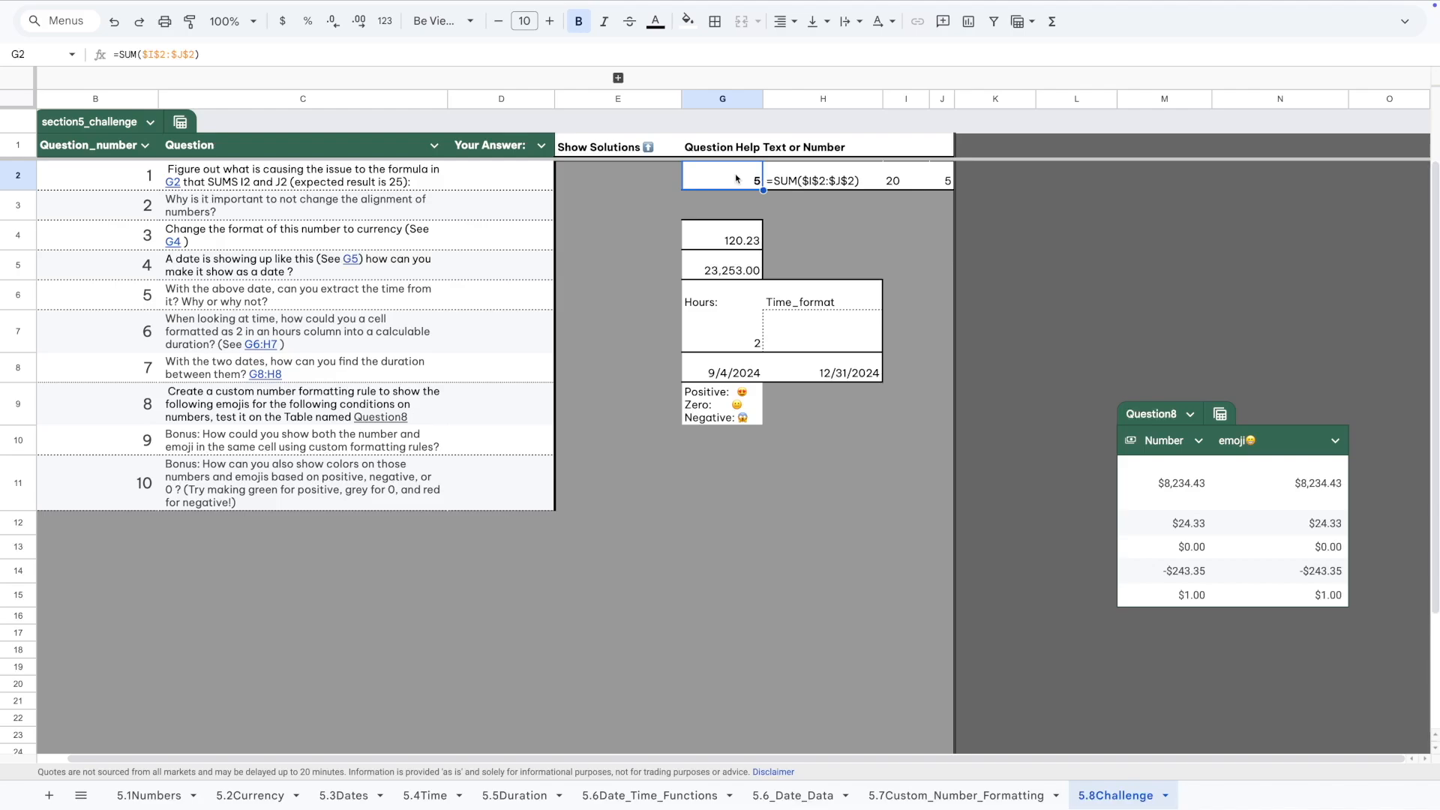
Change G2's formula to =SUM($I$2:$J$2), then inspect I2, which holds '20 as text.
click(801, 182)
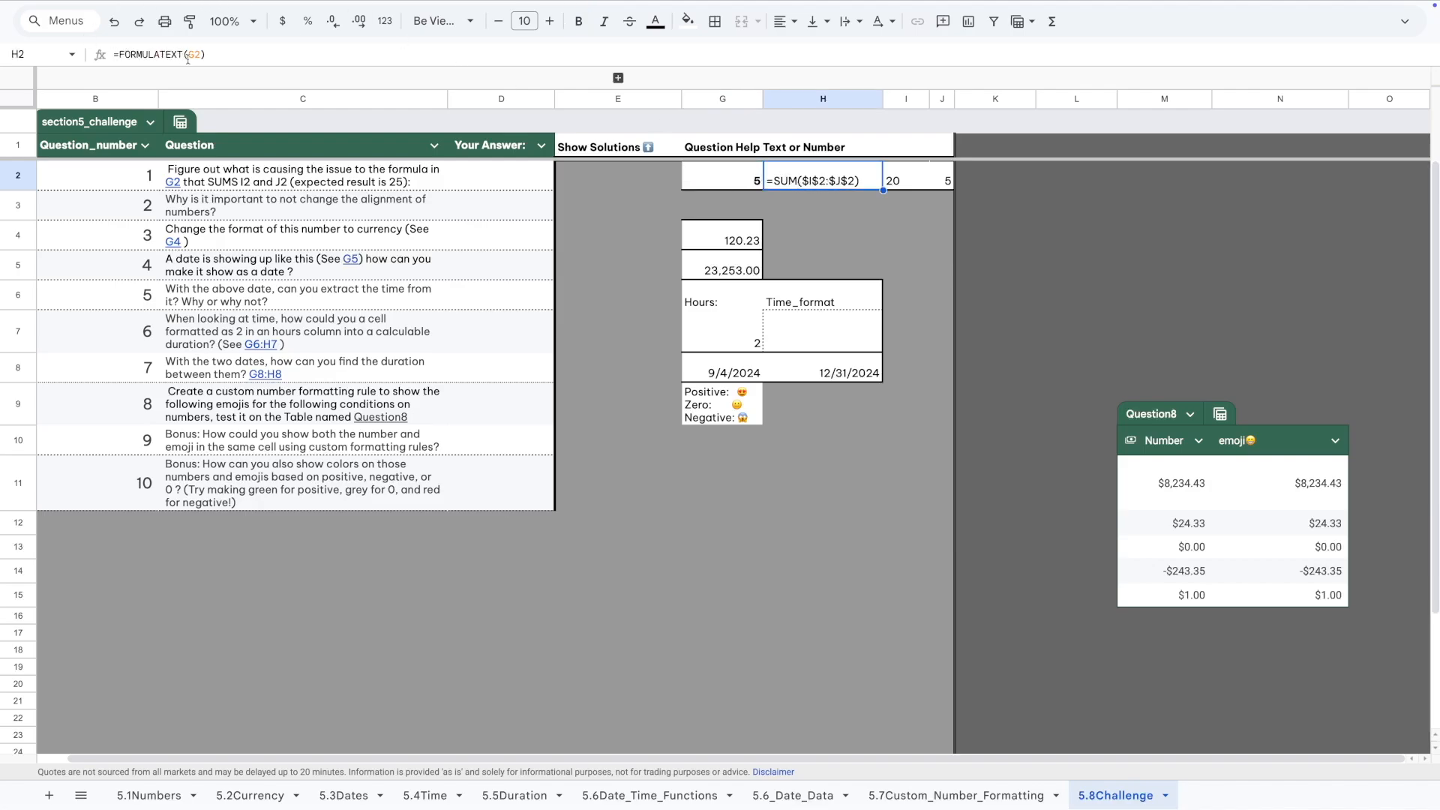
key(Left)
click(161, 55)
text(2)
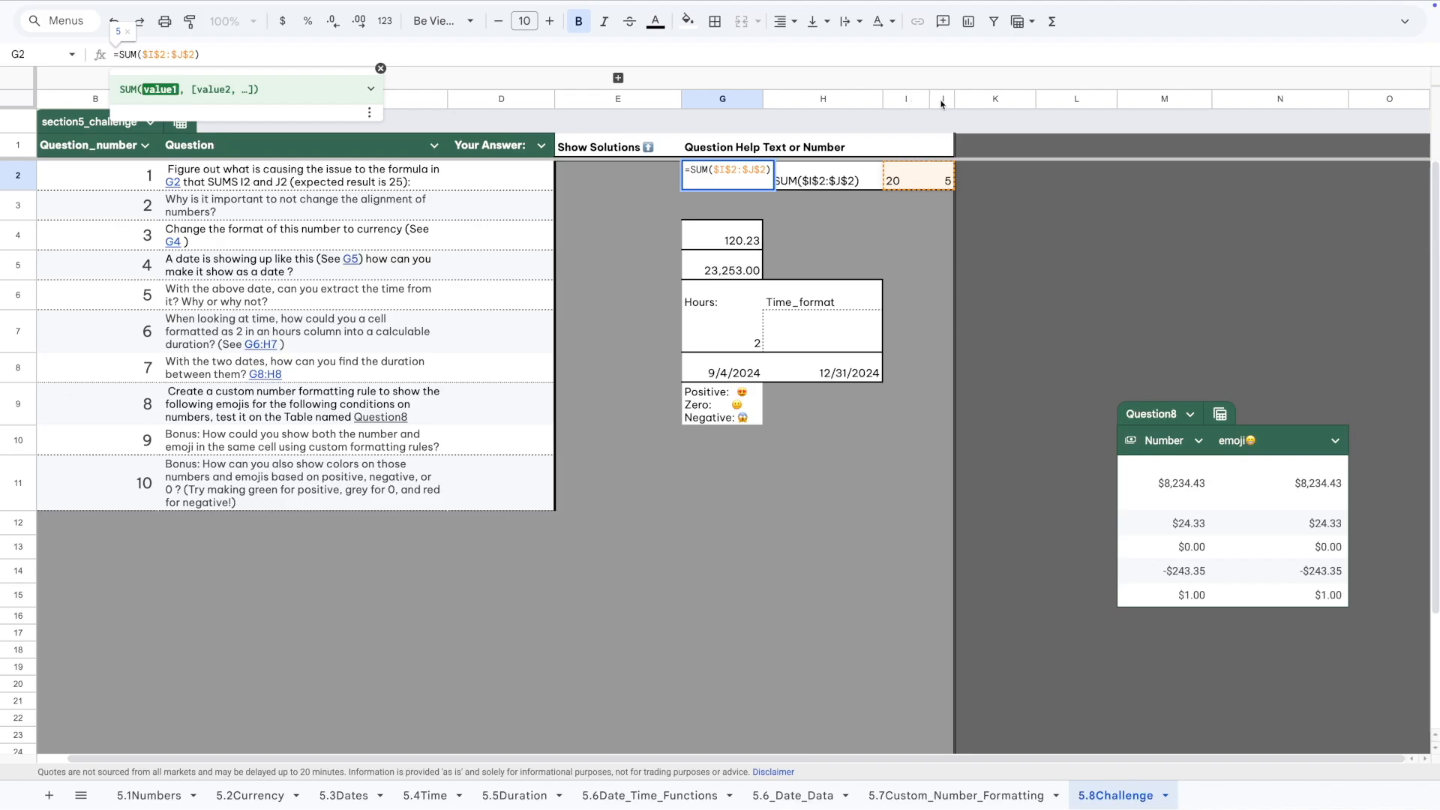
mouse_move(954, 100)
mouse_down()
mouse_move(957, 138)
mouse_move(931, 100)
mouse_move(949, 100)
mouse_move(931, 100)
mouse_up()
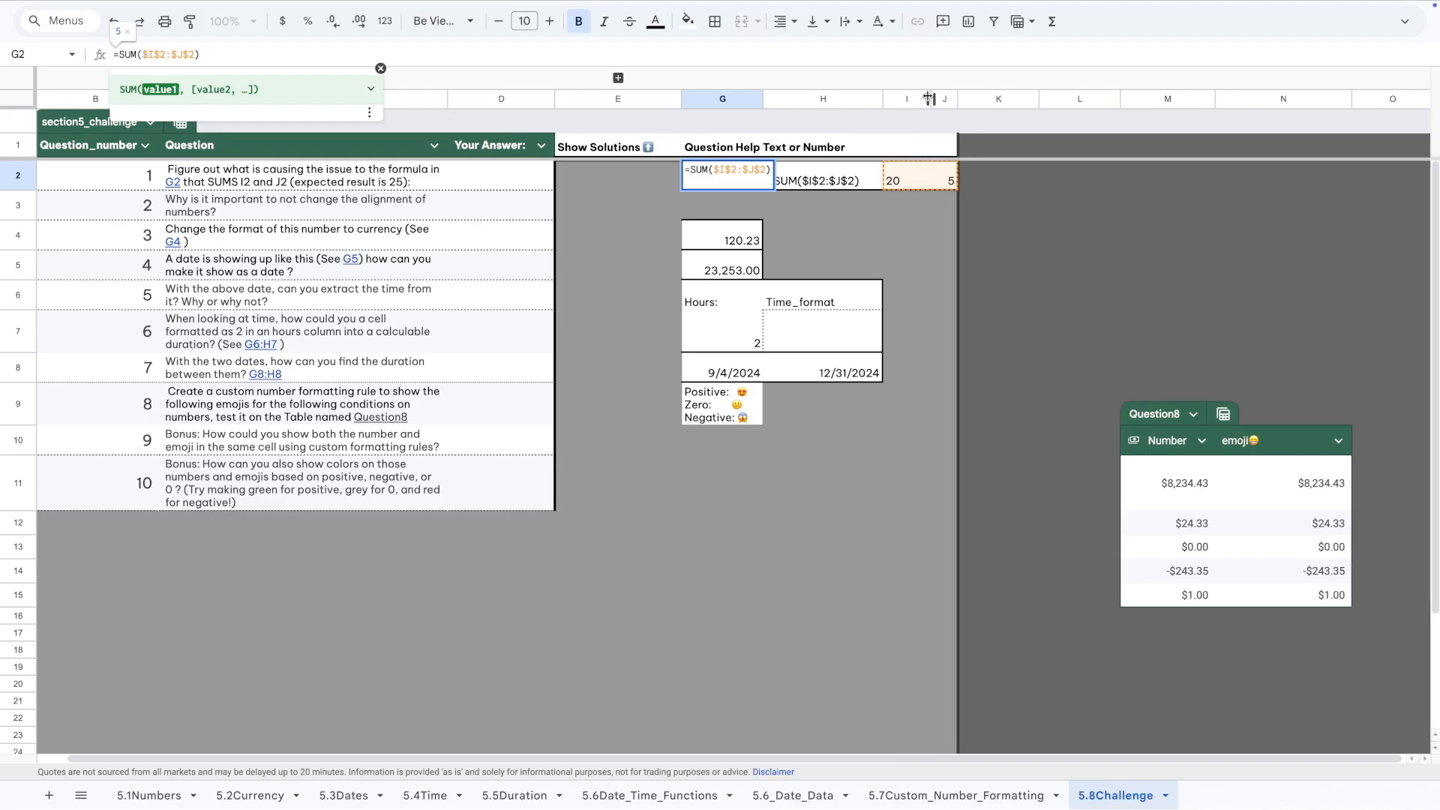
click(904, 184)
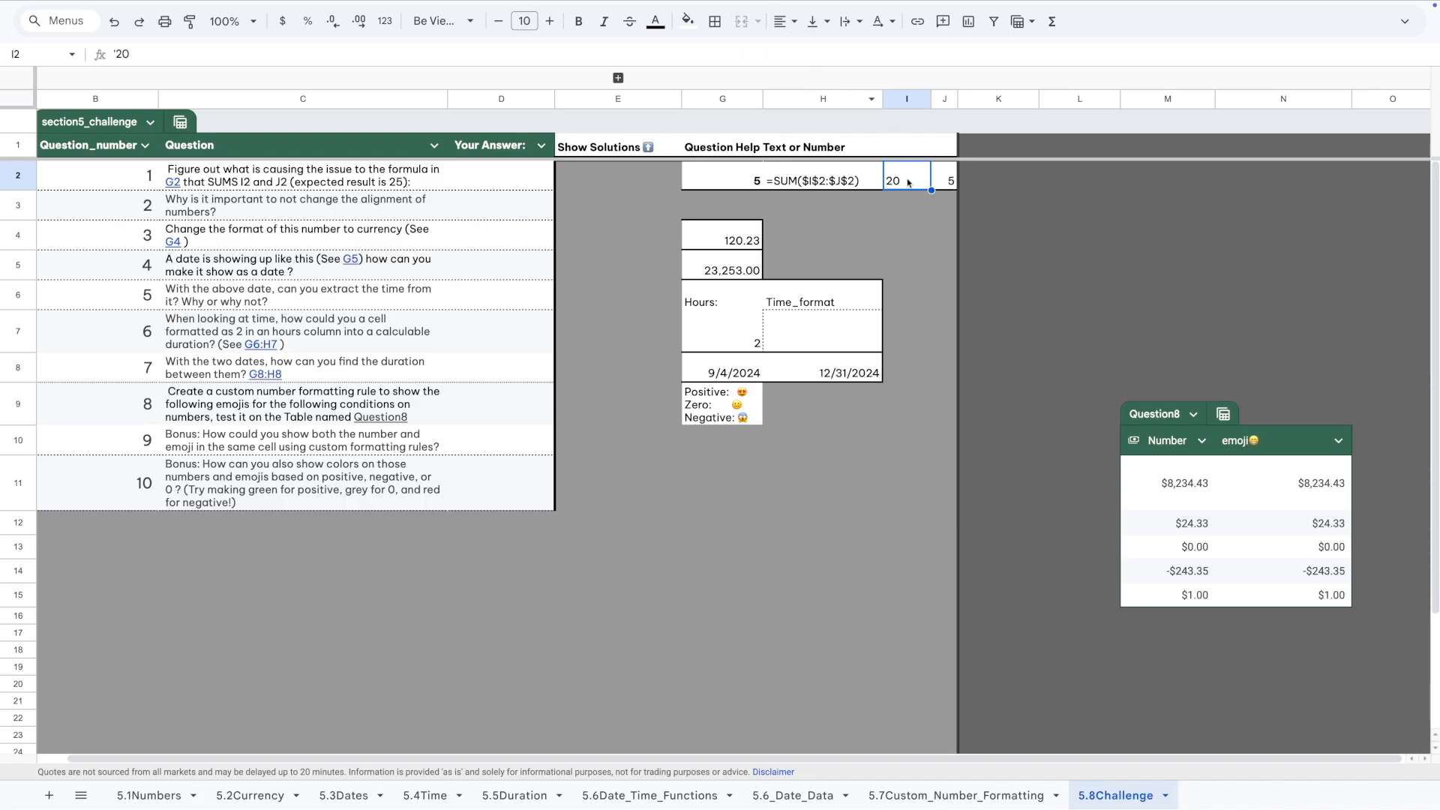
Try deleting the apostrophe from I2's '20, then undo to restore the text value.
click(117, 55)
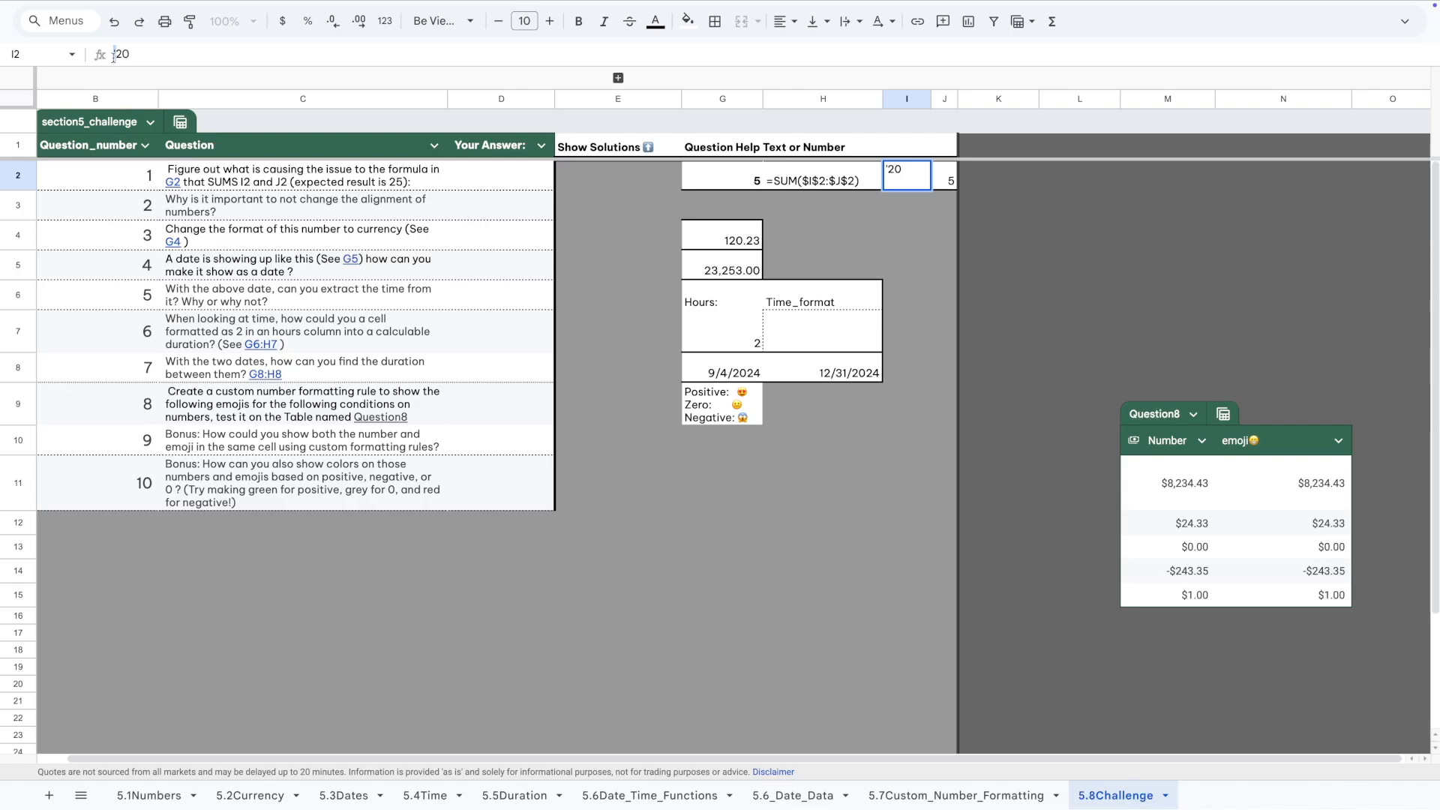
key(BackSpace)
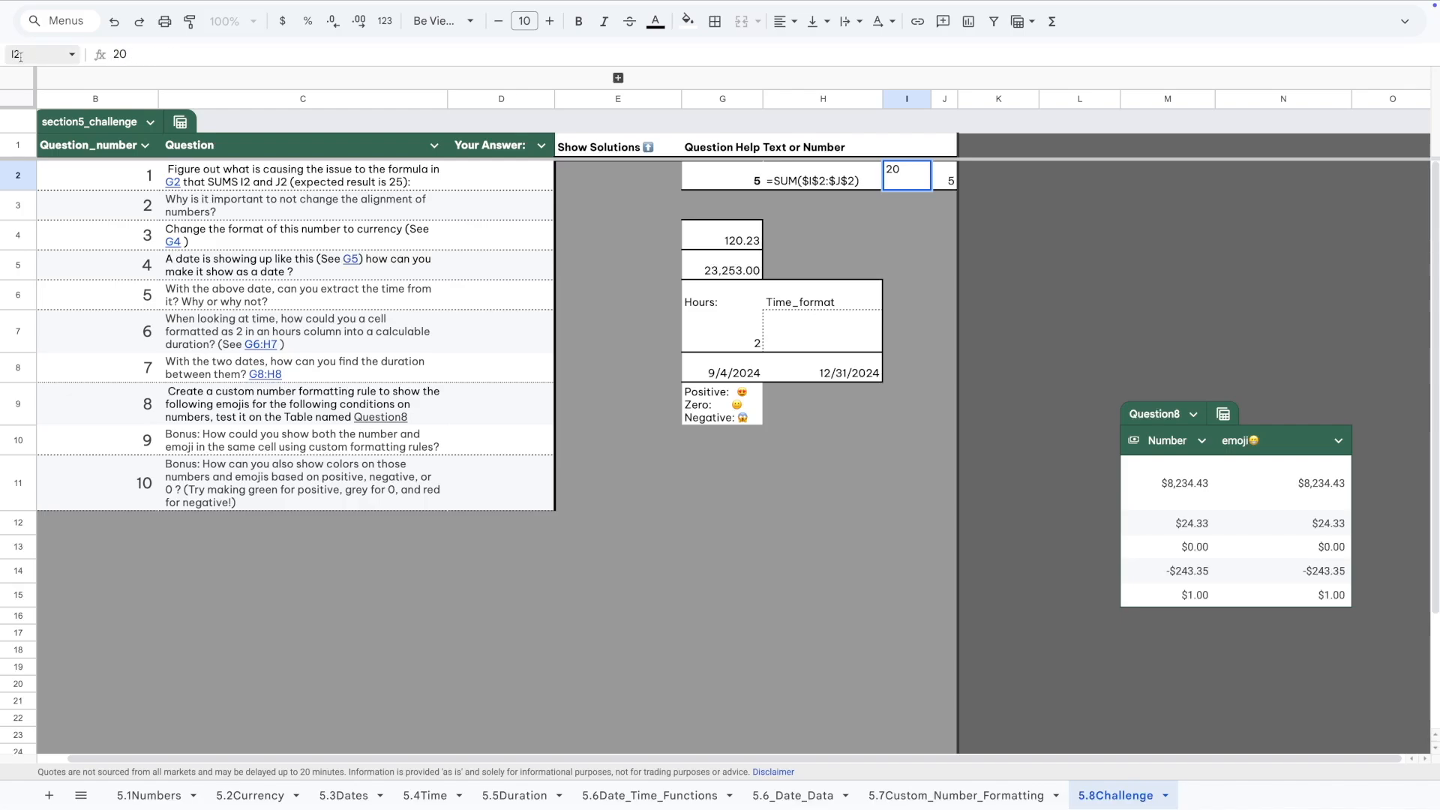
key(Return)
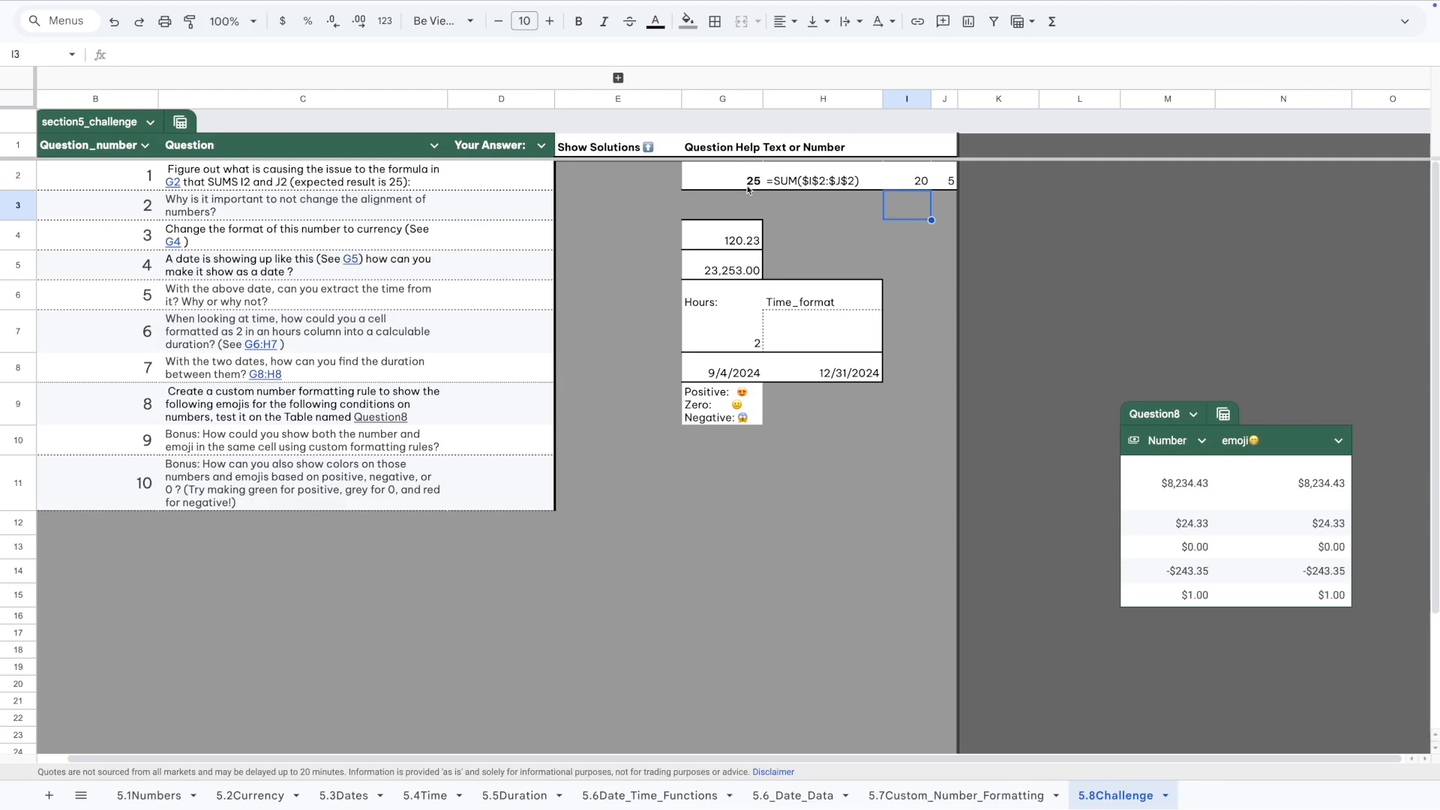
key(super+z)
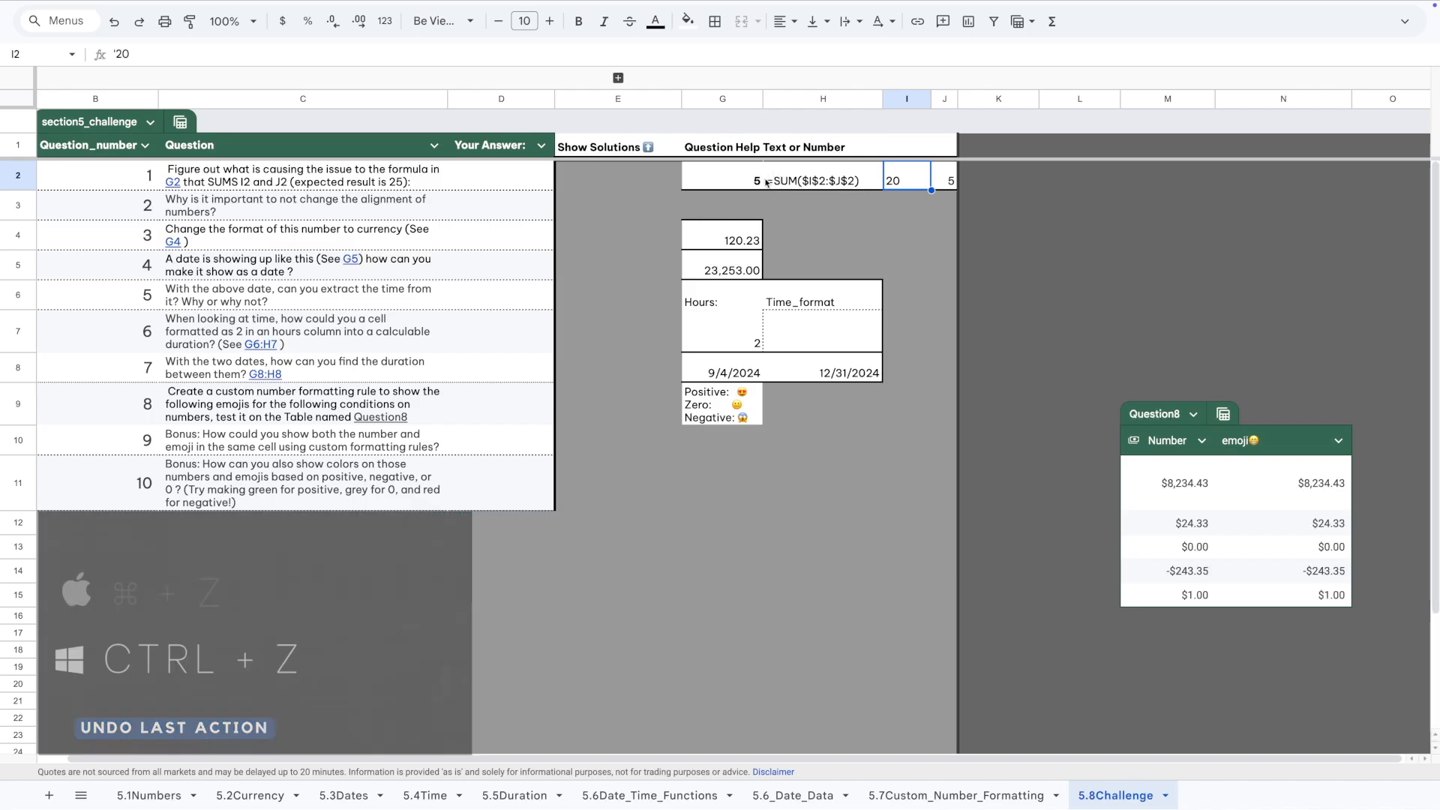
Format I2 as Number with no decimal places, so G2 now totals 25.
click(1404, 21)
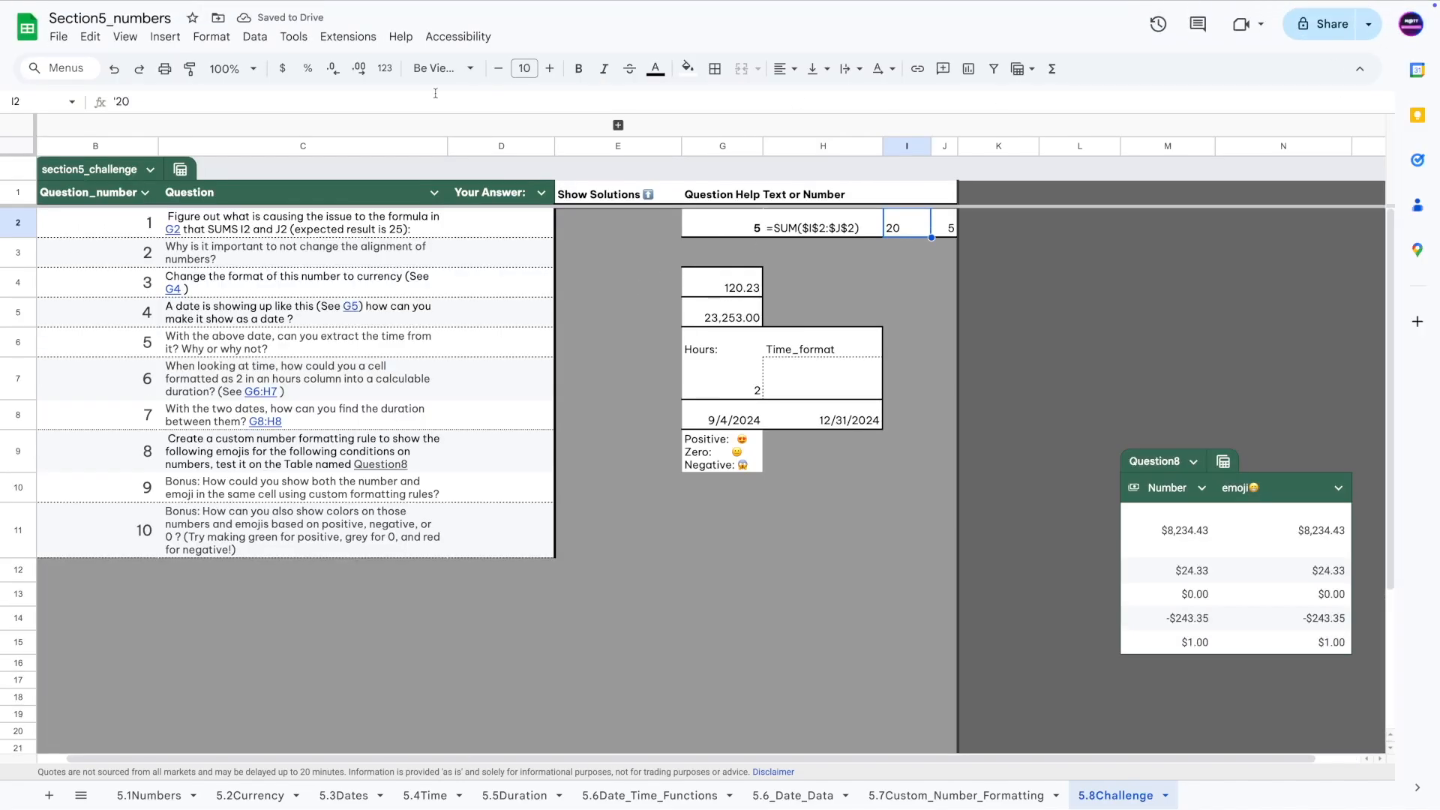
click(210, 37)
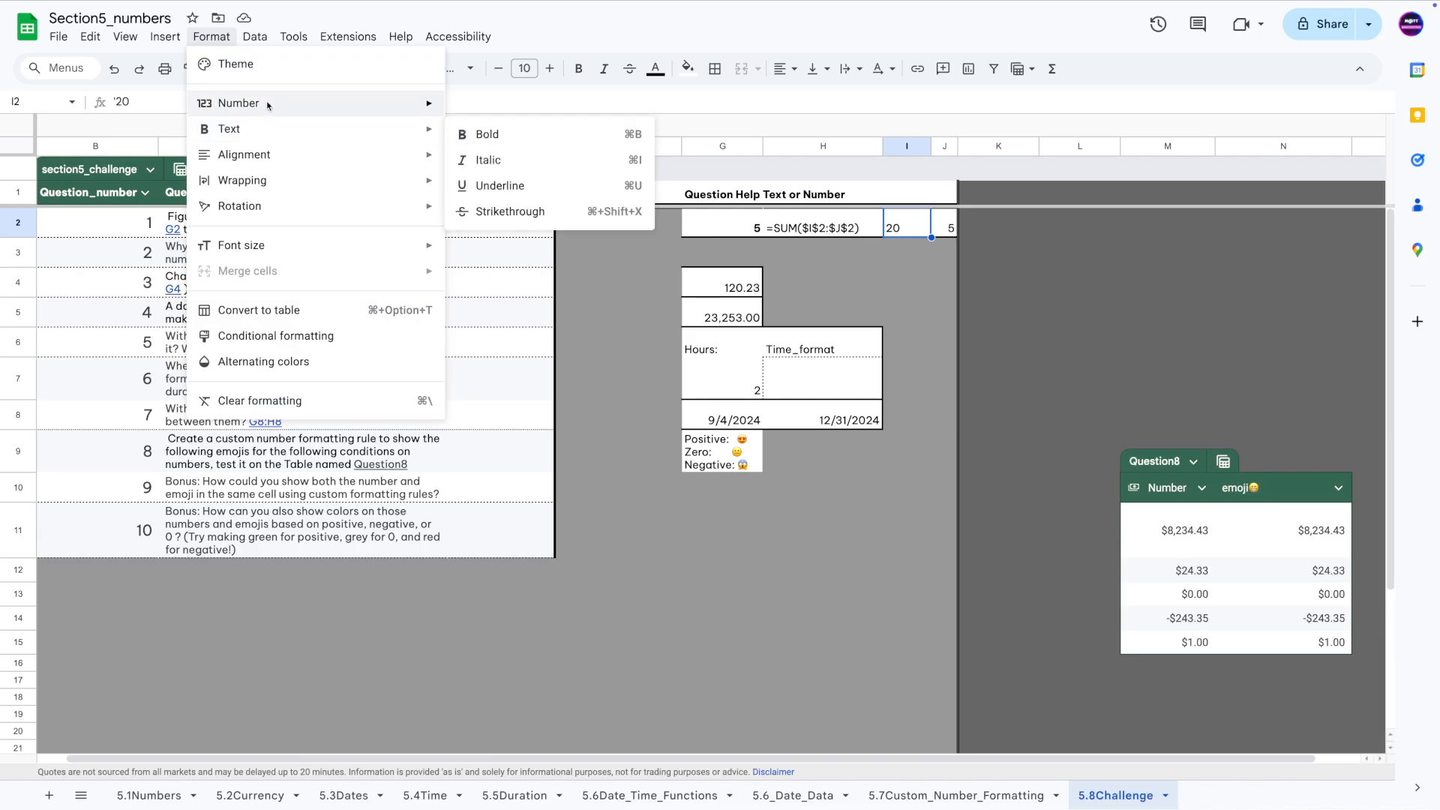
mouse_move(277, 103)
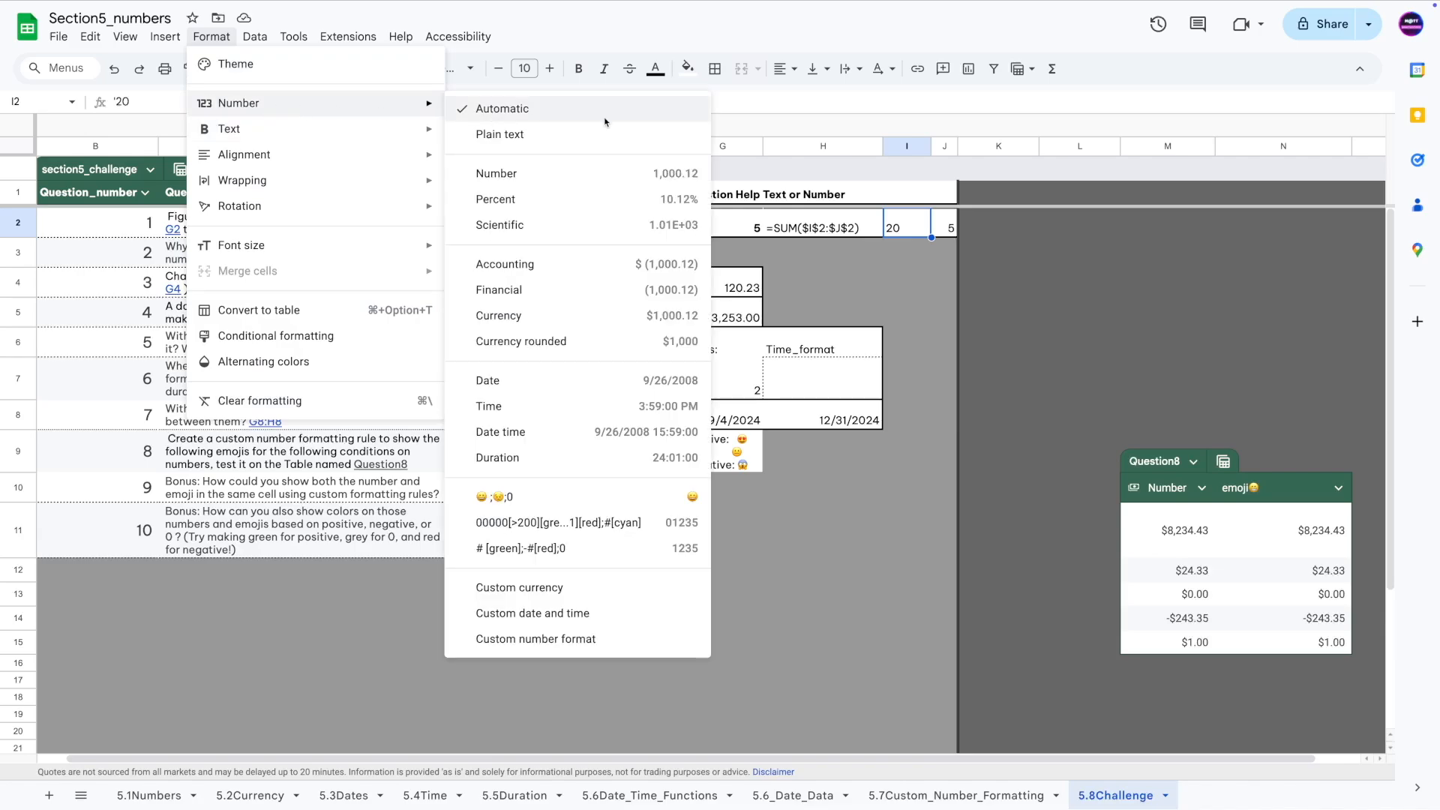
click(517, 174)
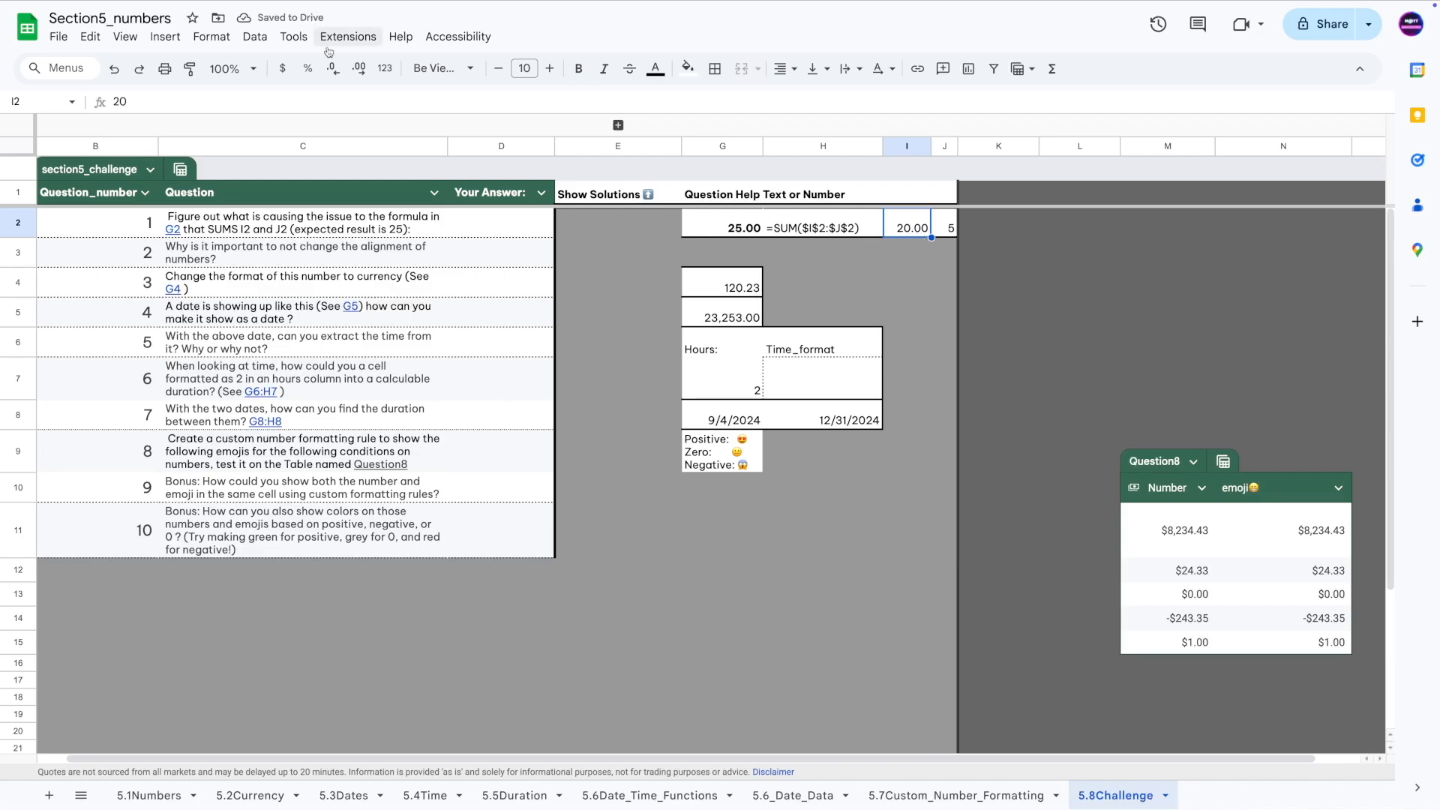
click(334, 71)
click(334, 71)
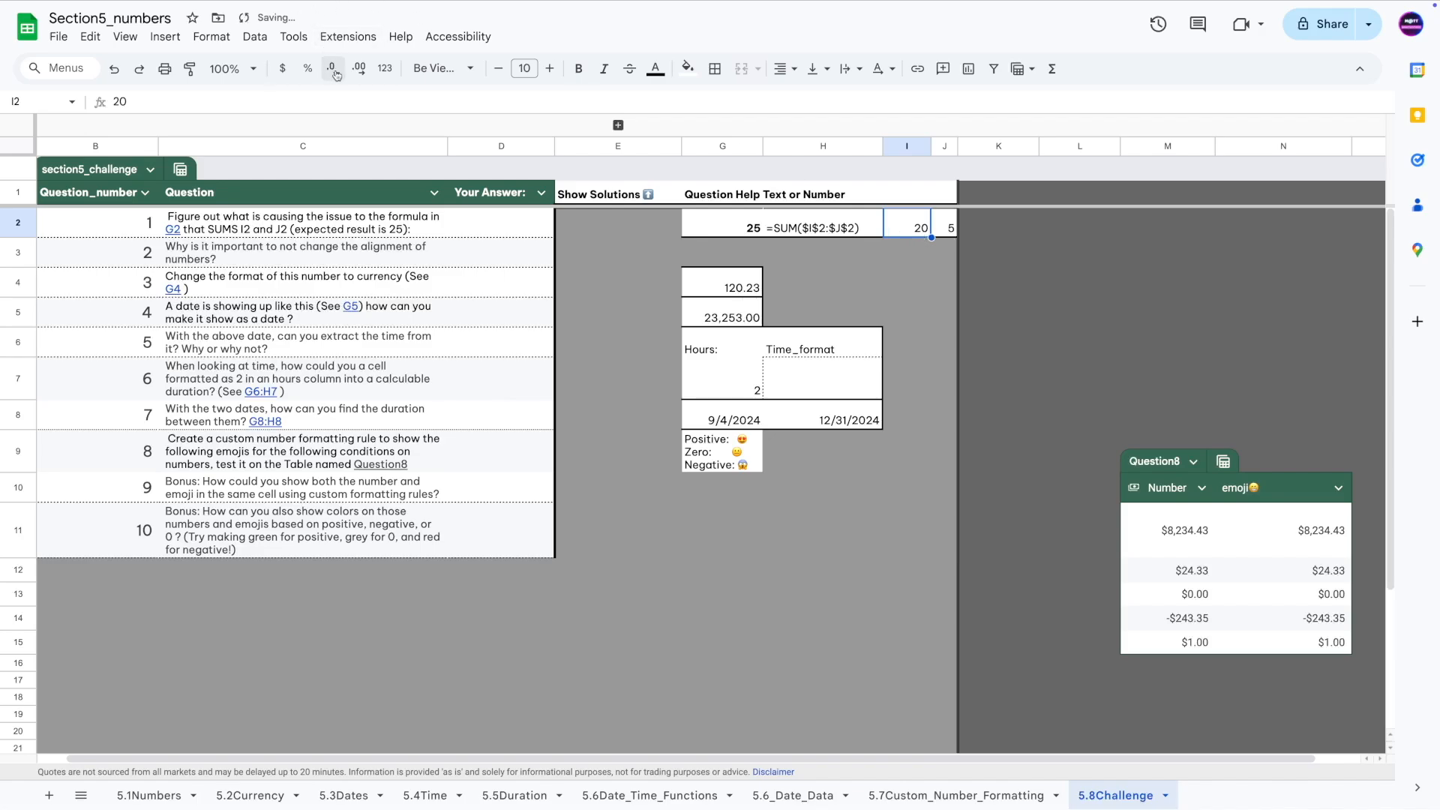
click(1360, 68)
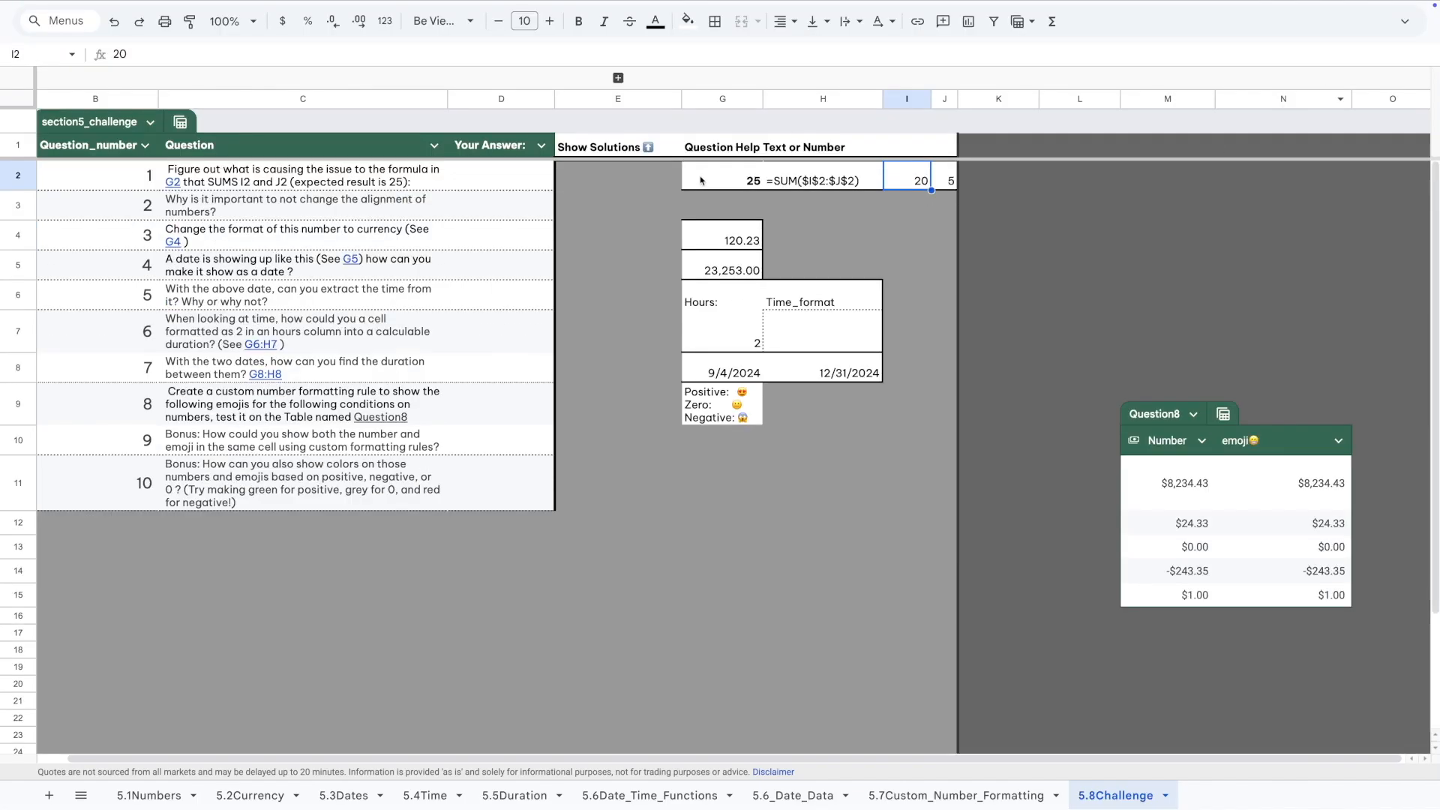
click(713, 187)
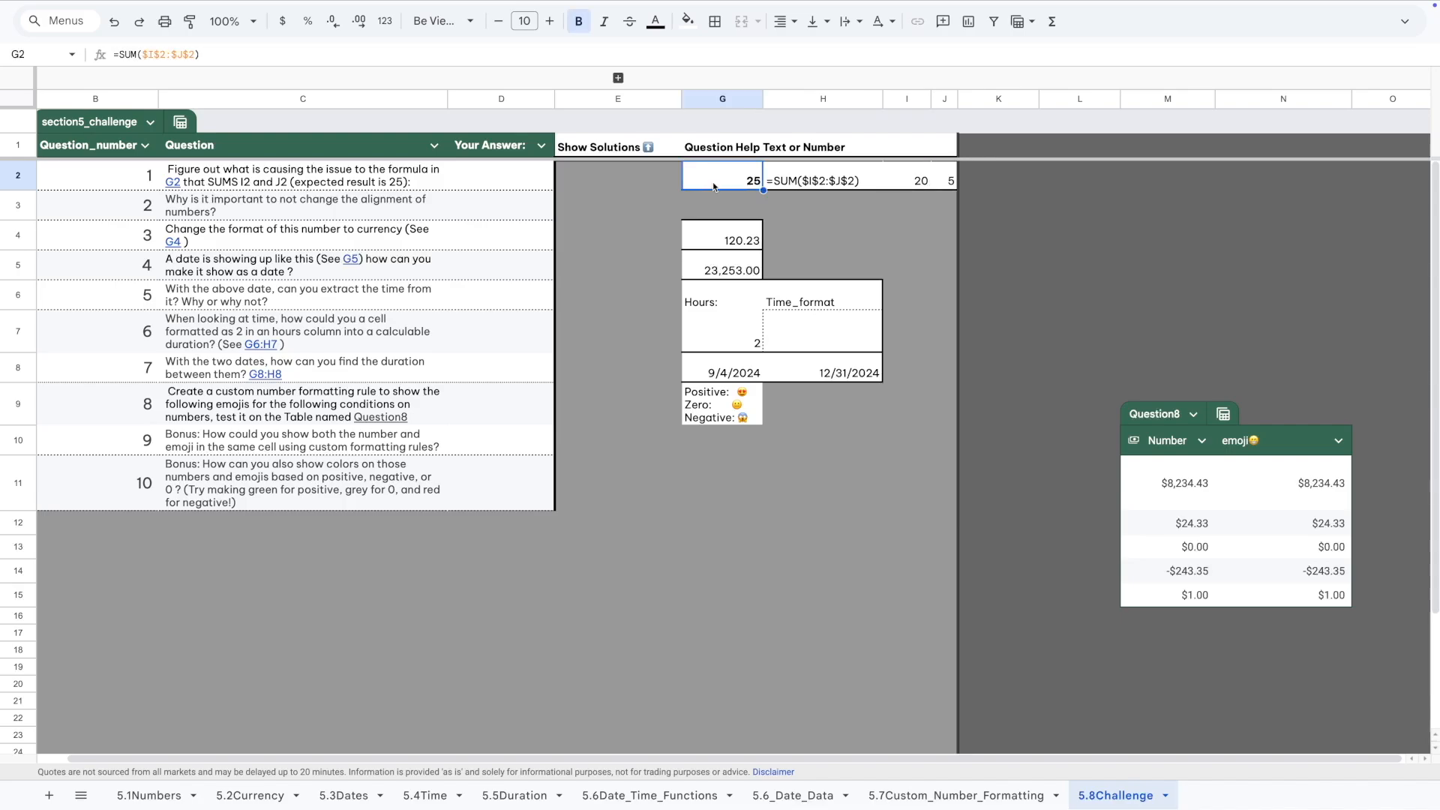
click(264, 211)
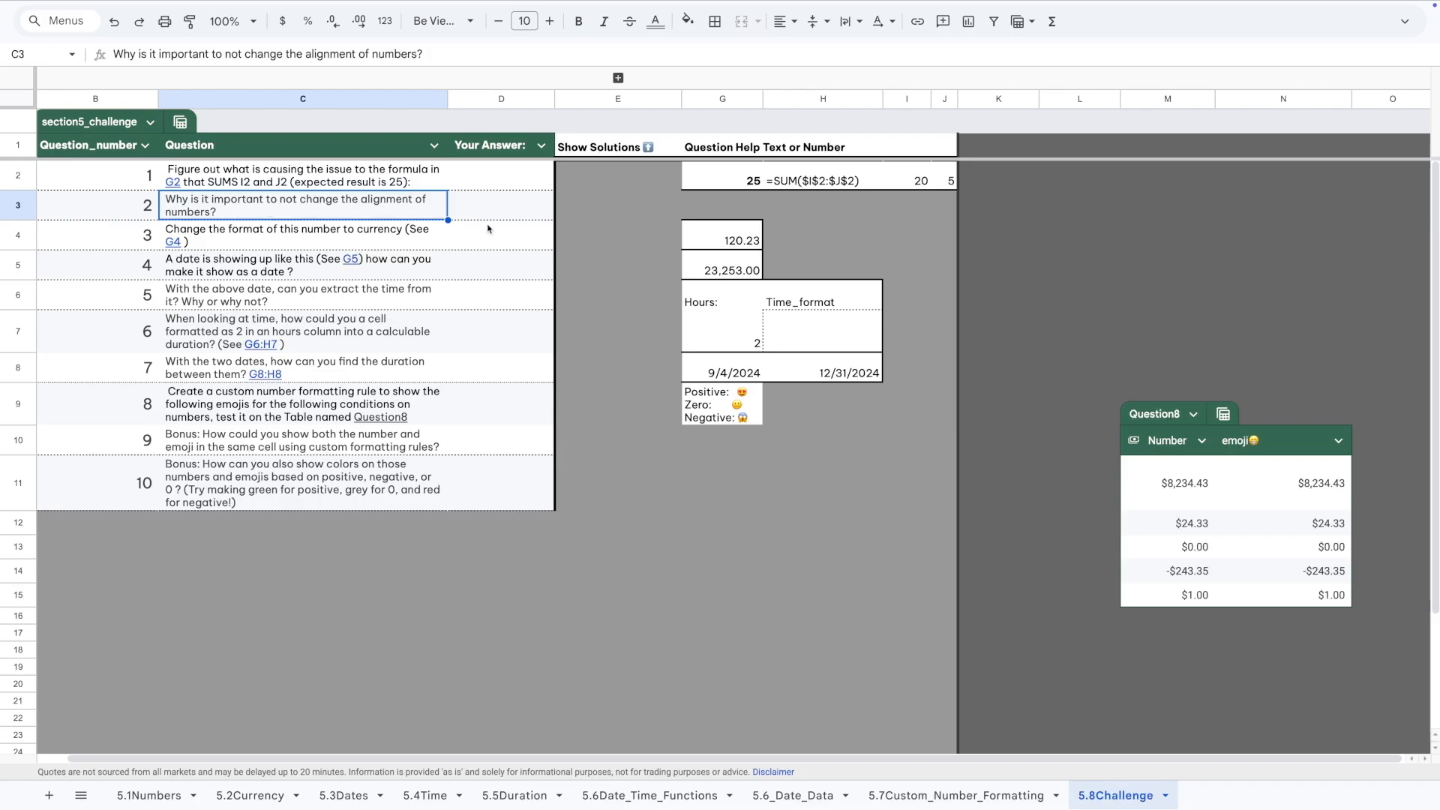
click(908, 180)
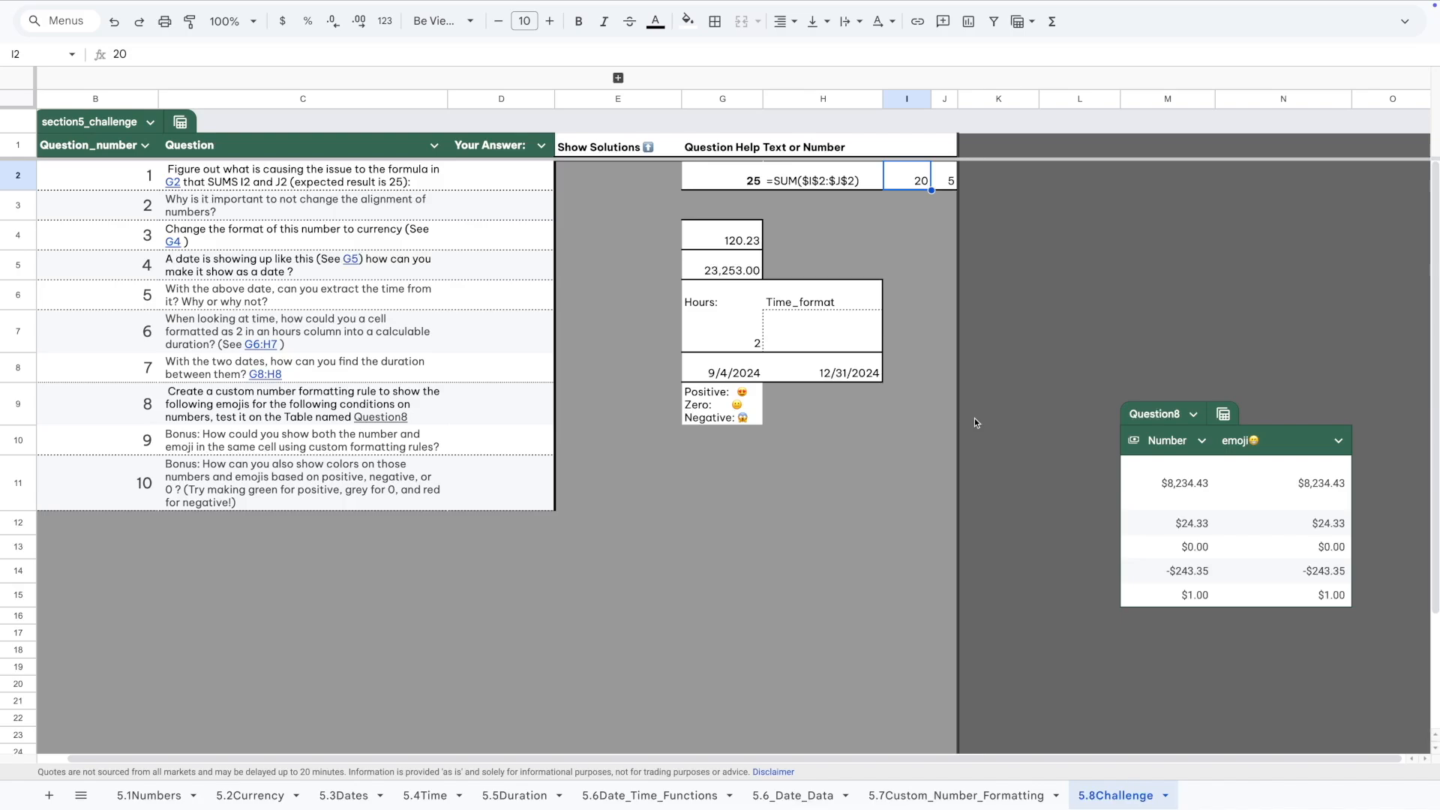
click(914, 254)
drag(913, 255, 945, 180)
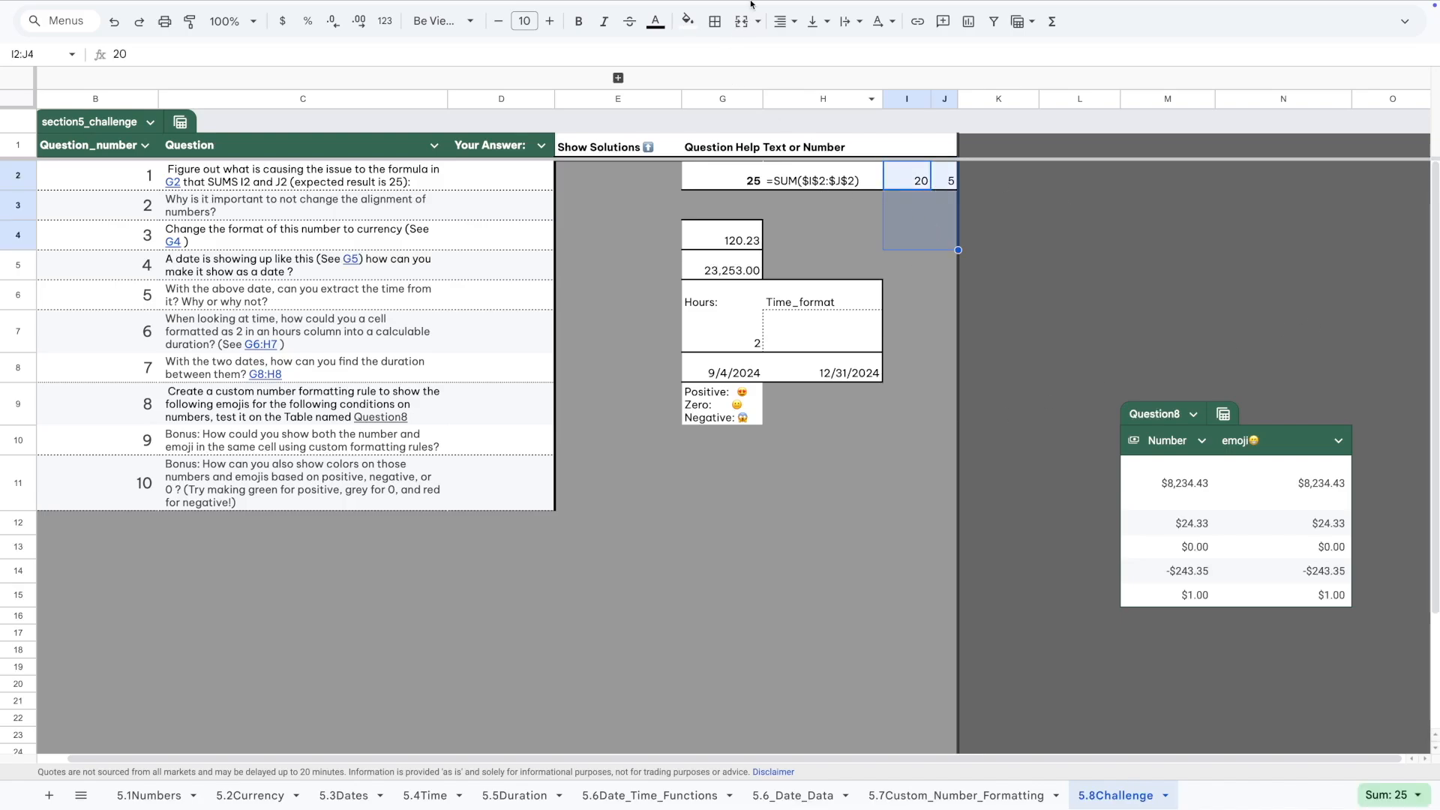
click(784, 23)
click(811, 52)
click(821, 220)
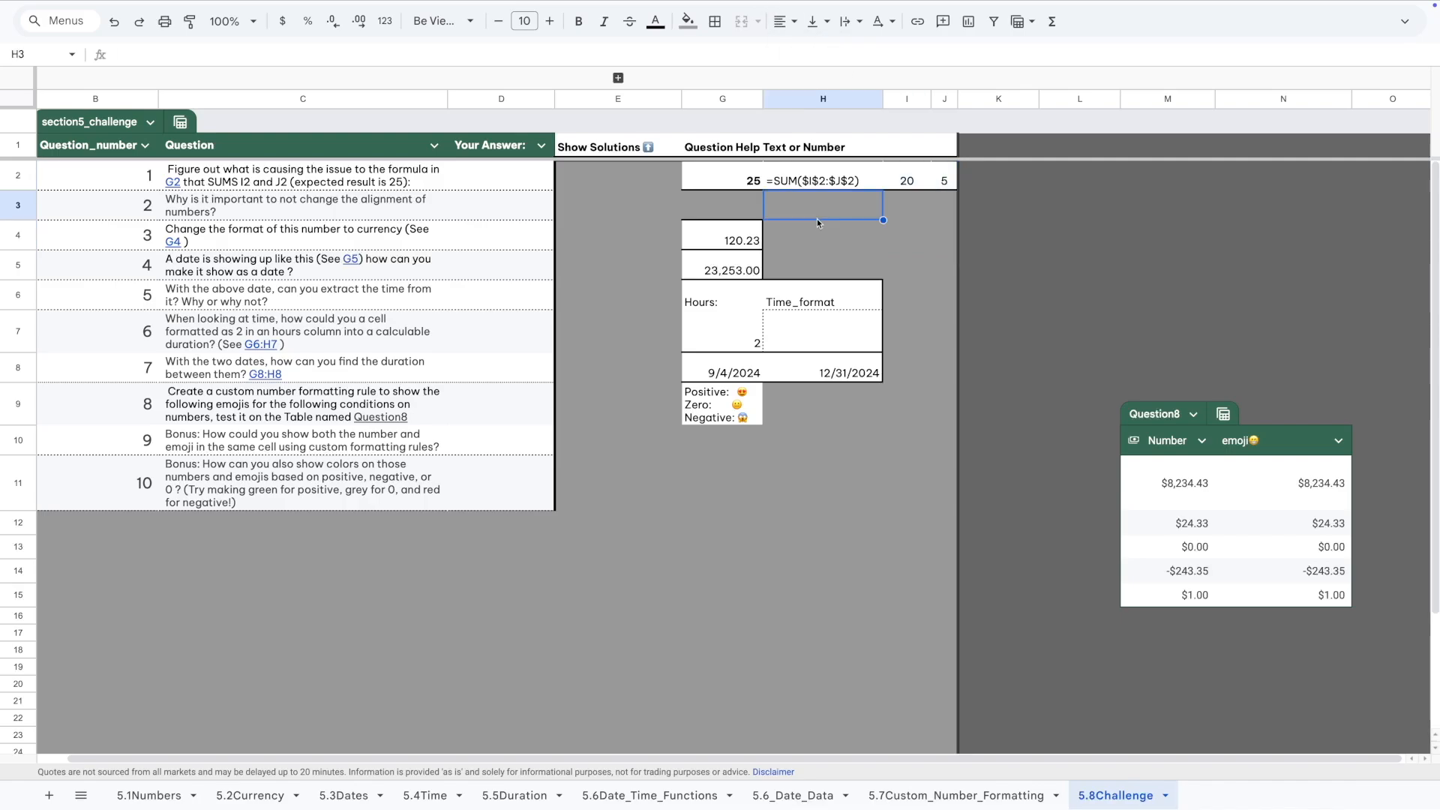
click(909, 186)
click(945, 184)
click(891, 235)
click(947, 239)
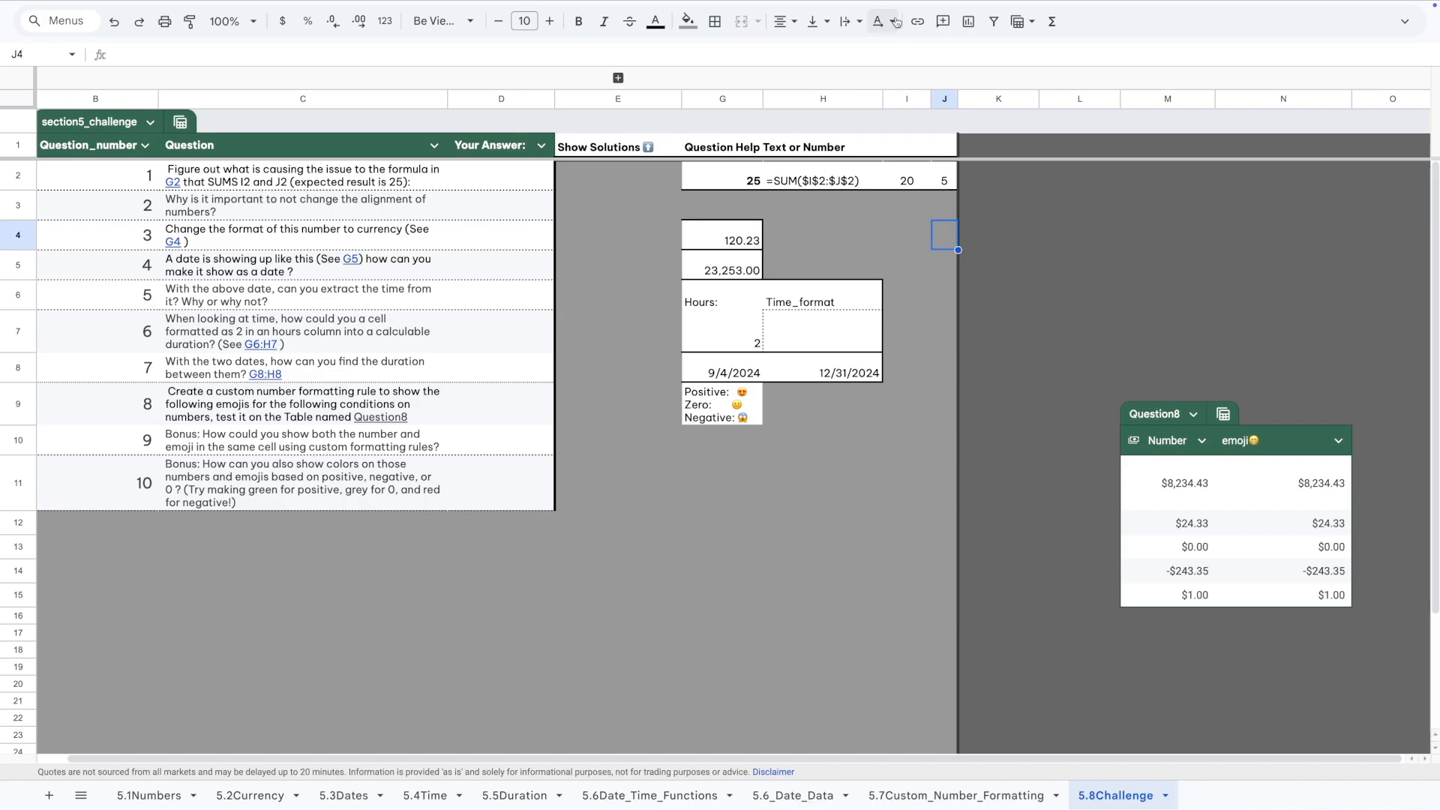
drag(906, 98, 945, 98)
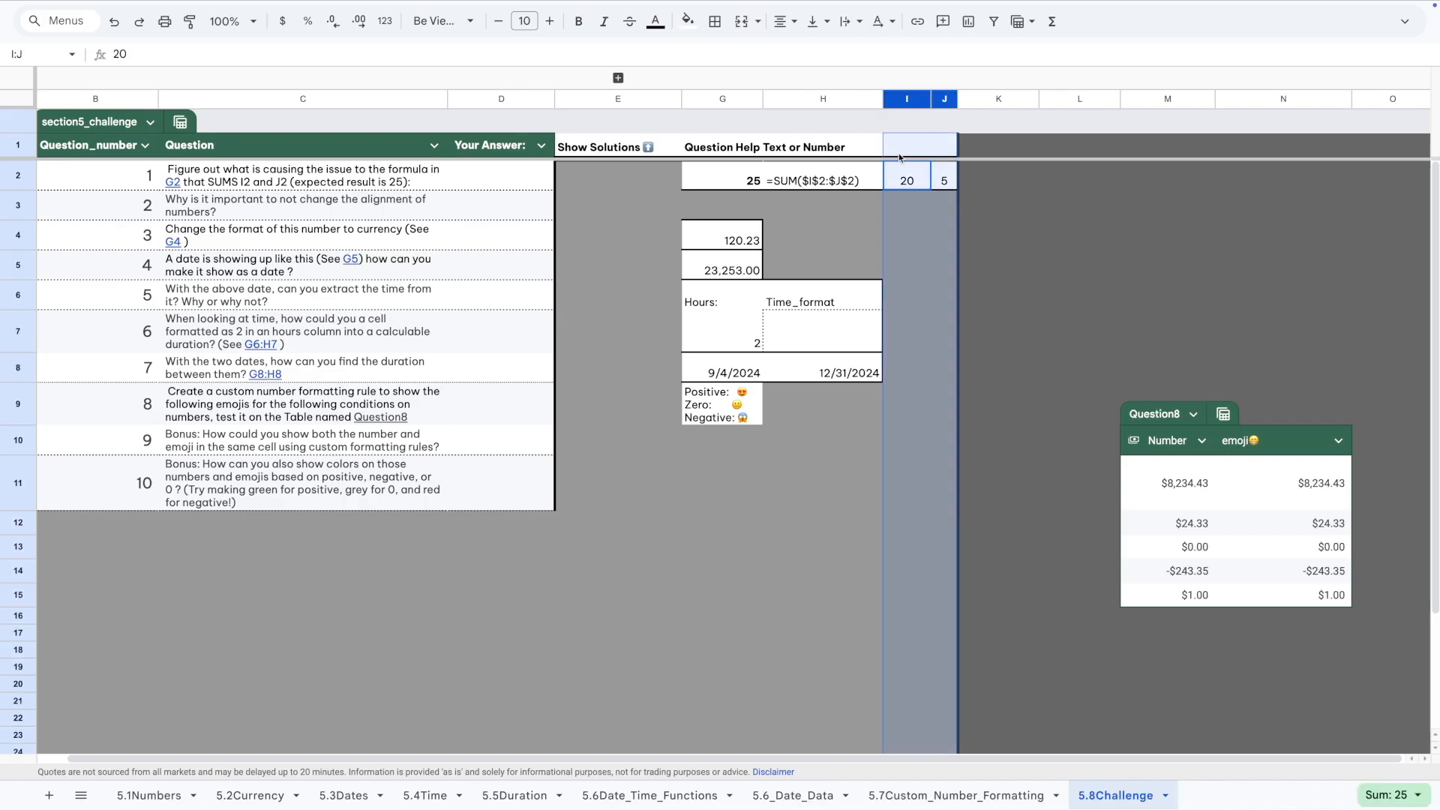
click(820, 214)
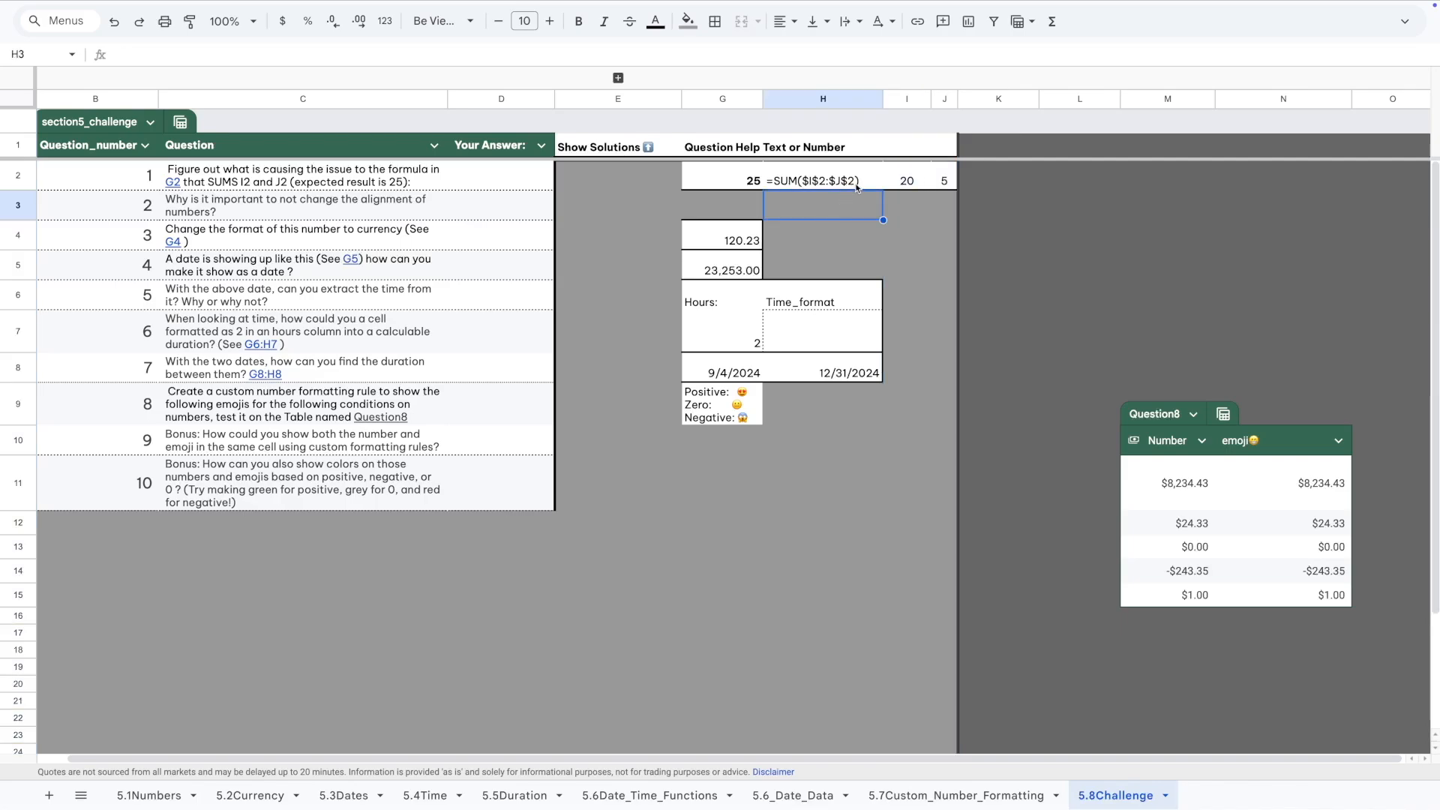
key(ctrl+z)
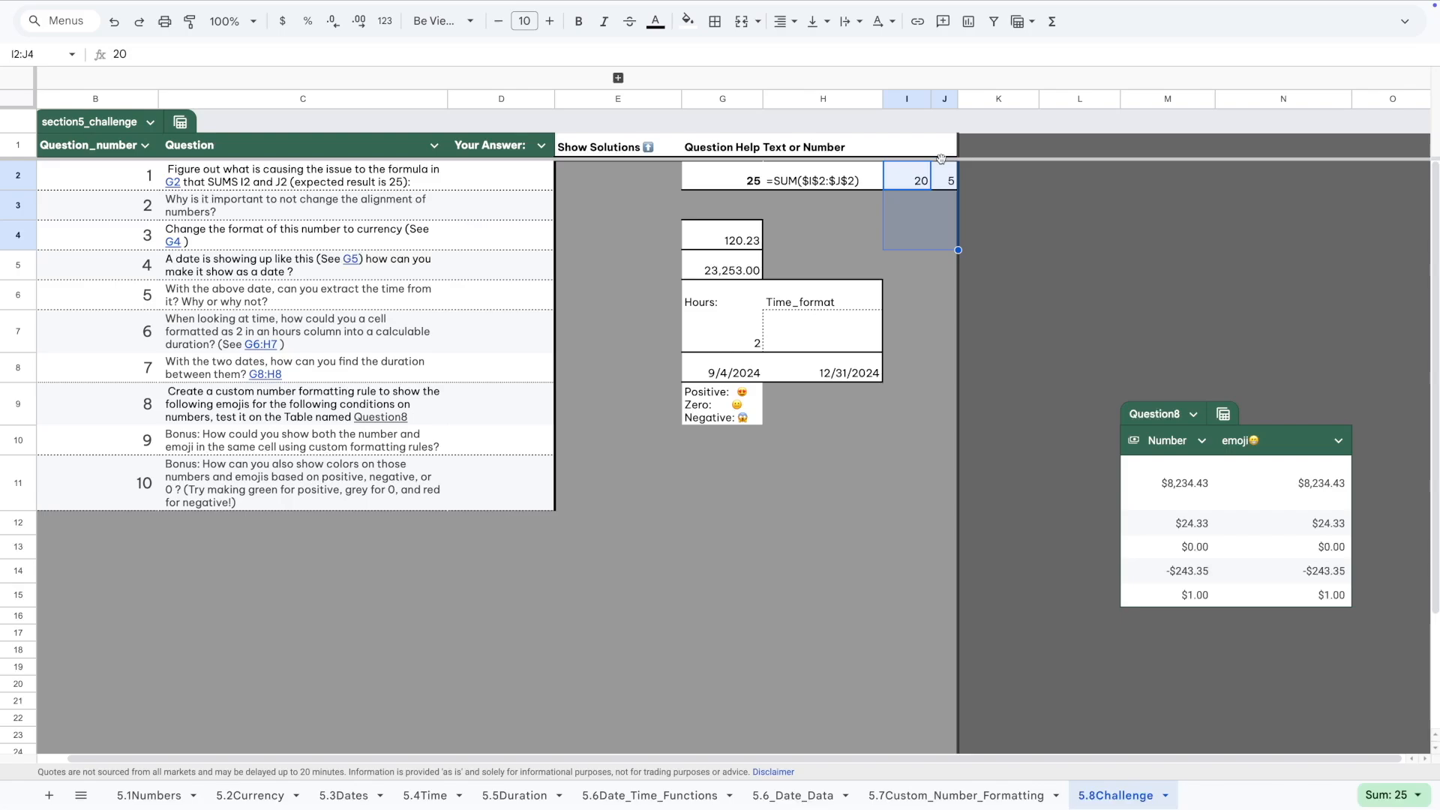
click(832, 236)
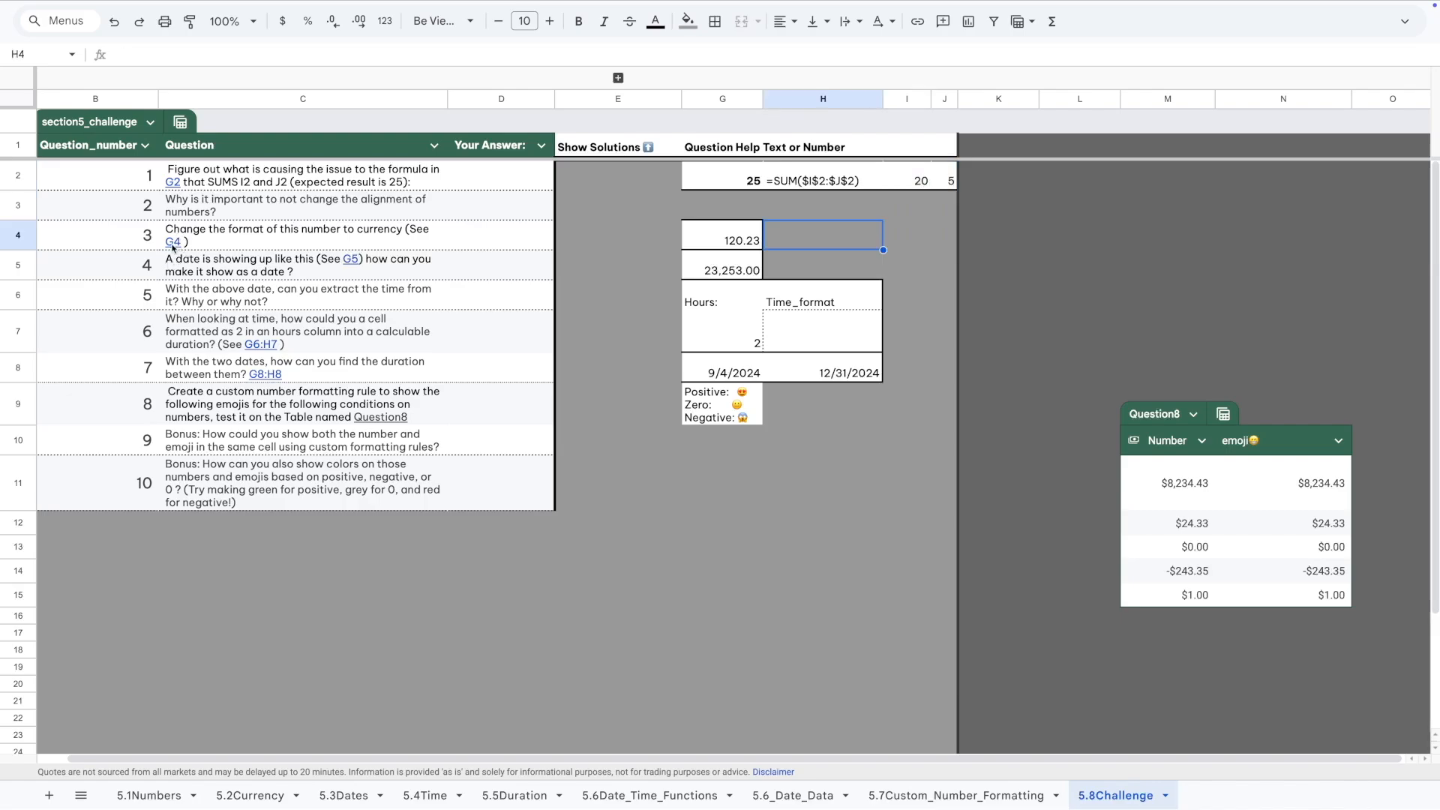
Go to G4 from Question 3 and format its 120.234 as Currency, showing $120.23.
mouse_move(174, 248)
click(174, 243)
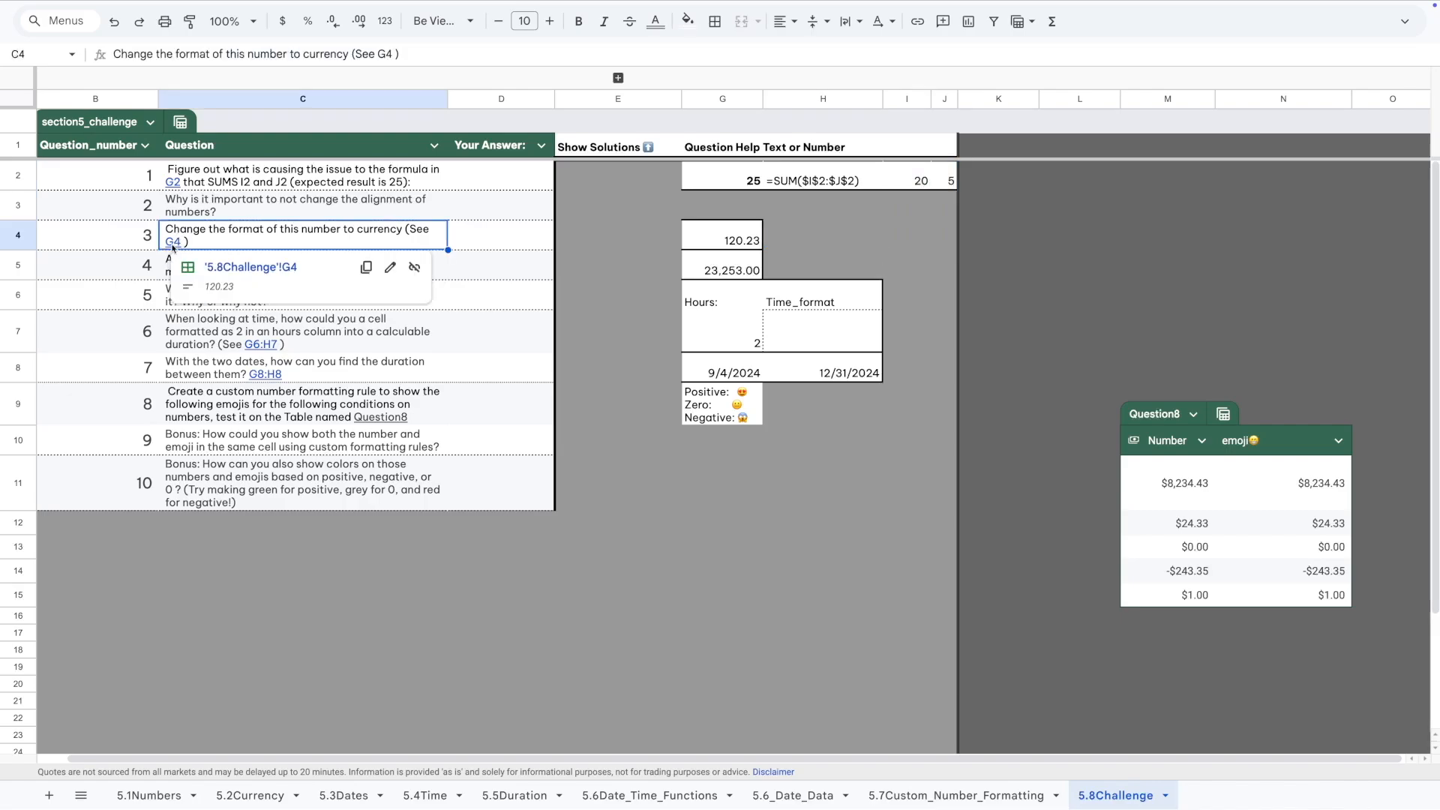
click(250, 268)
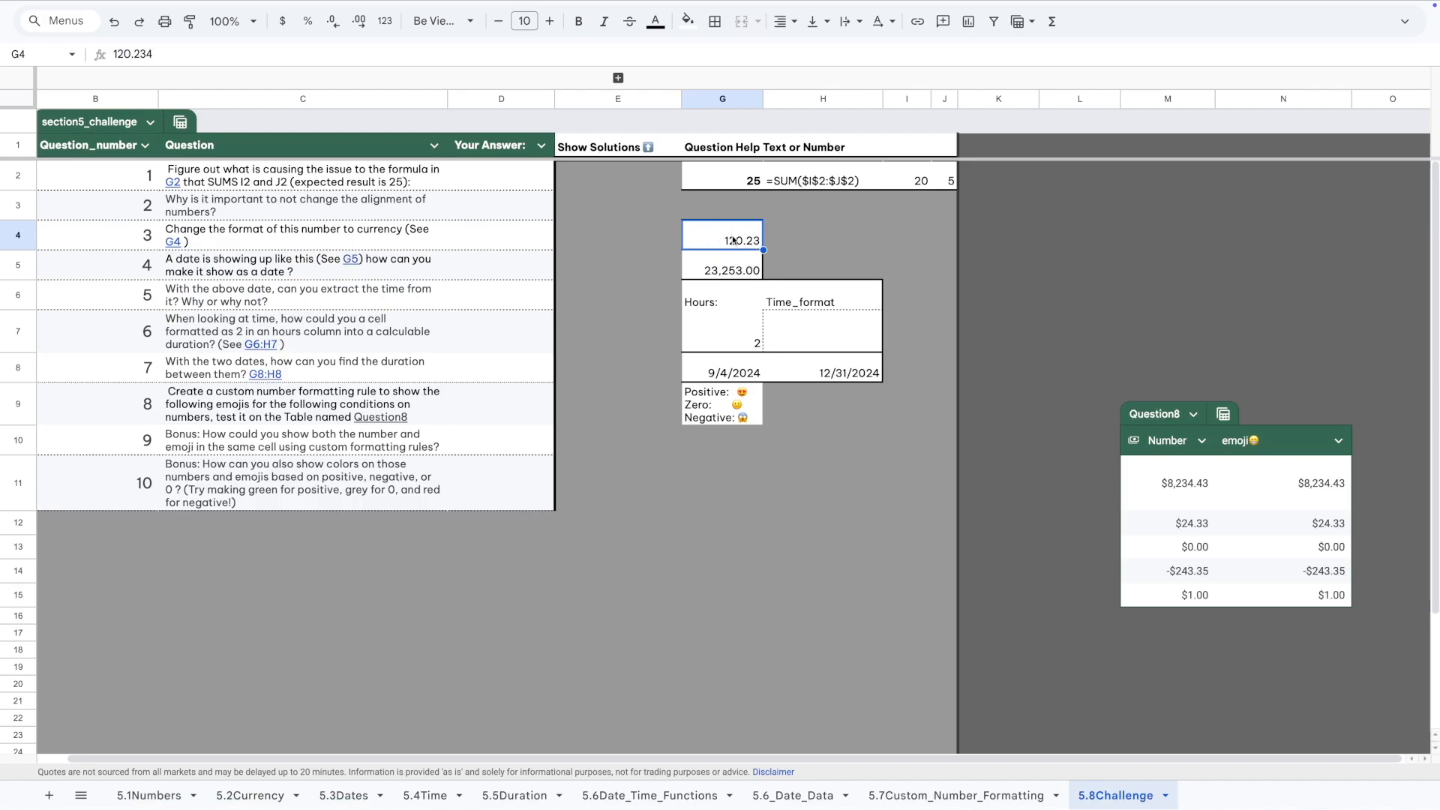
key(super+Left)
key(super+Right)
click(1405, 24)
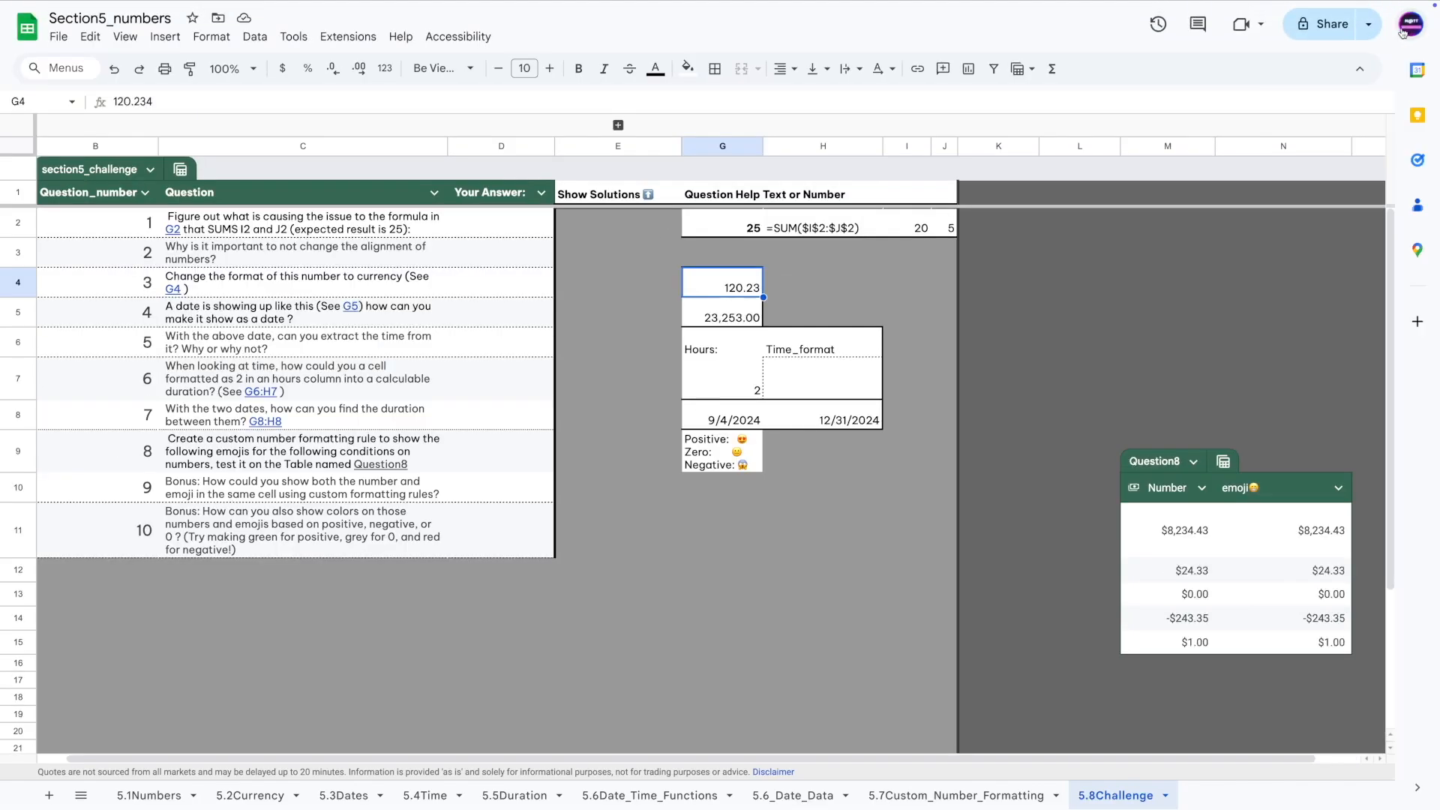
click(213, 38)
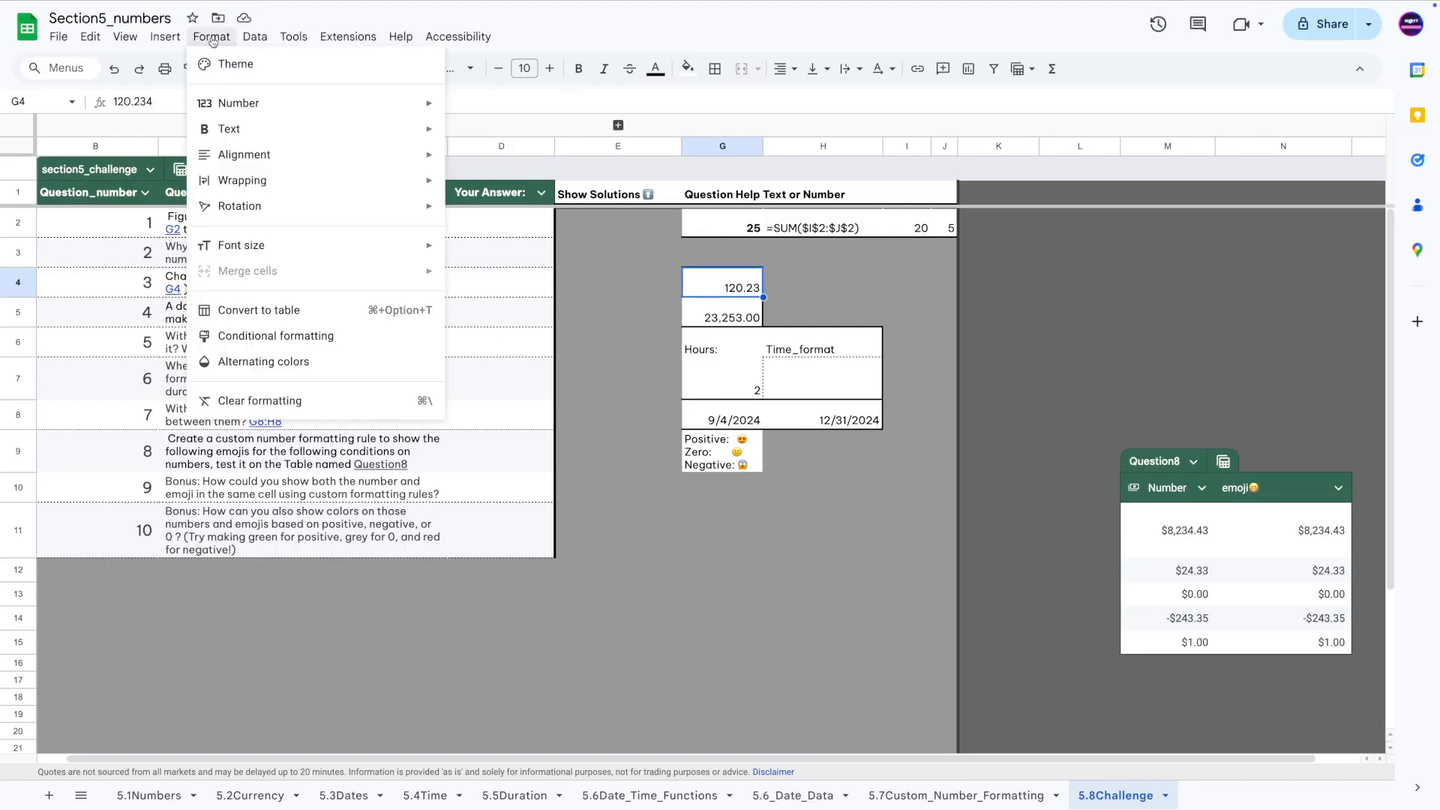
mouse_move(259, 111)
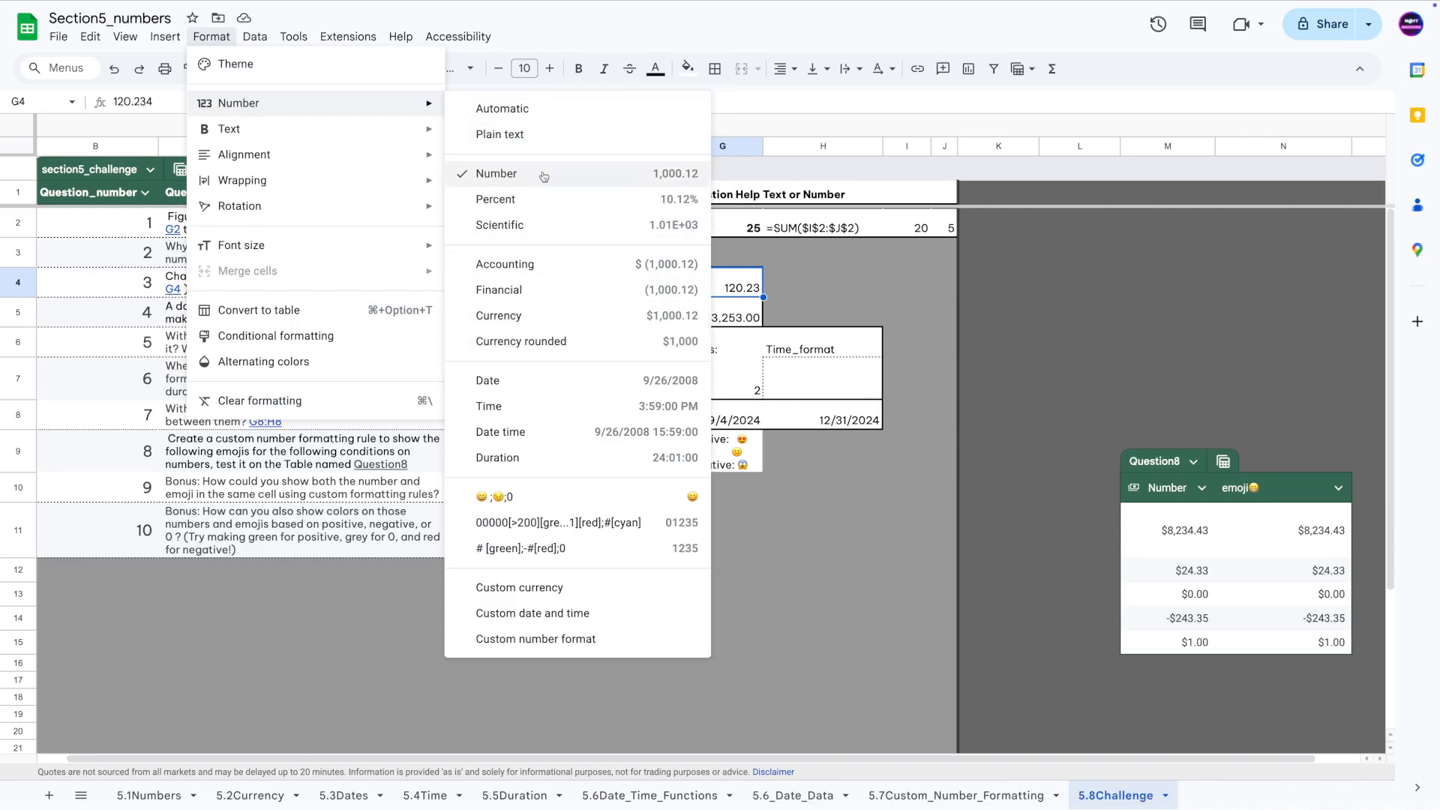
click(529, 323)
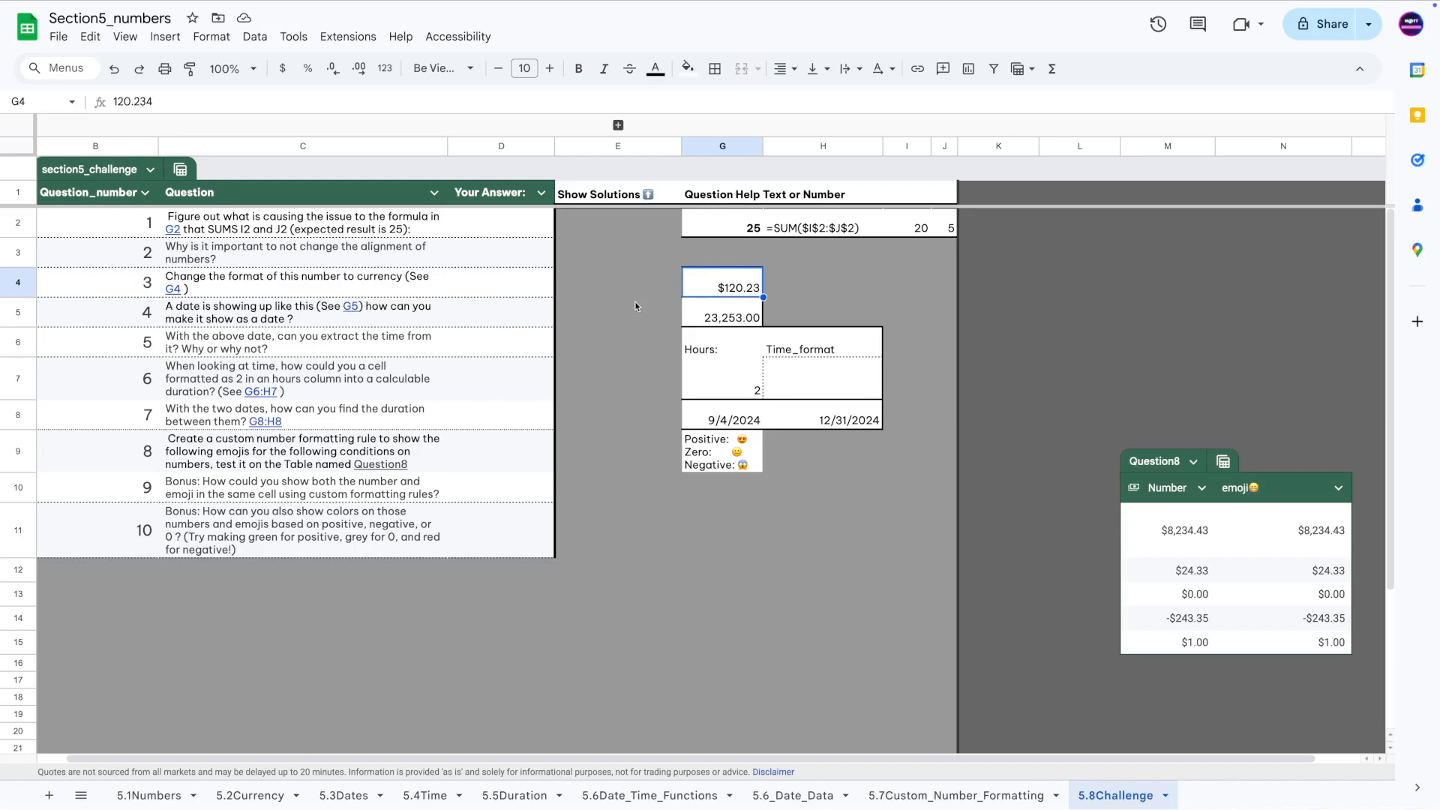
Undo, then reapply currency to G4 with Ctrl+Shift+4 after trying other format shortcuts.
key(ctrl+z)
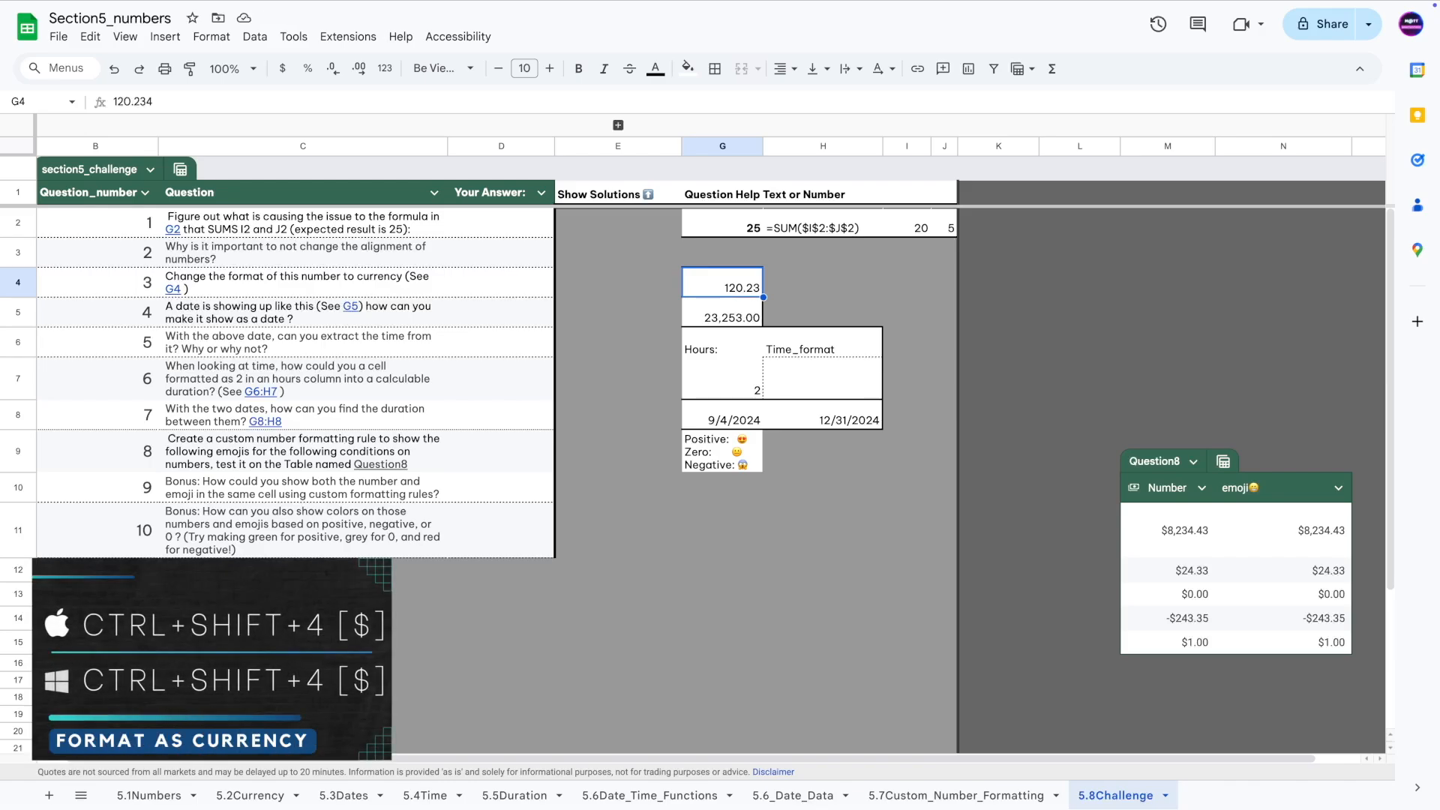
key(ctrl+shift+4)
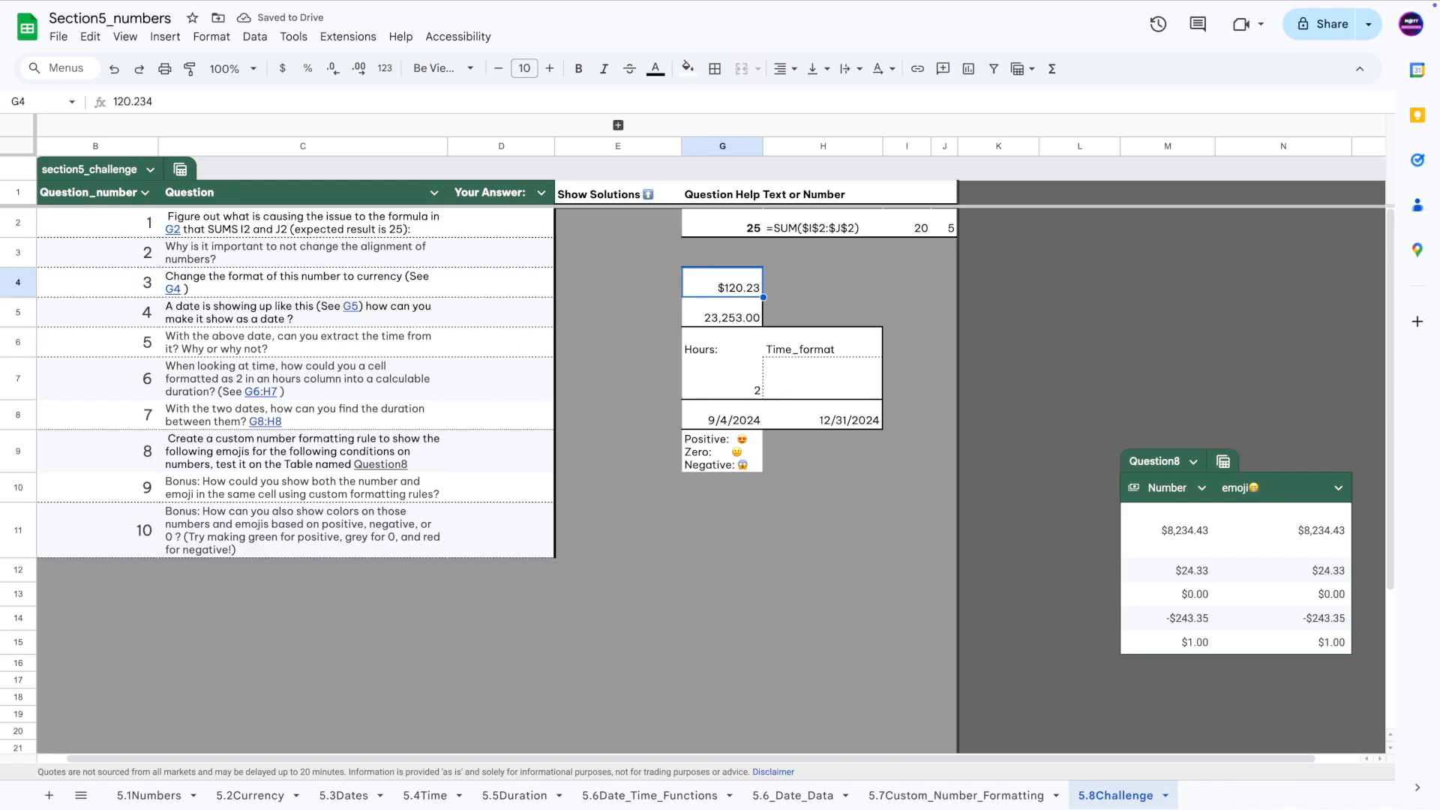
key(ctrl+shift+3)
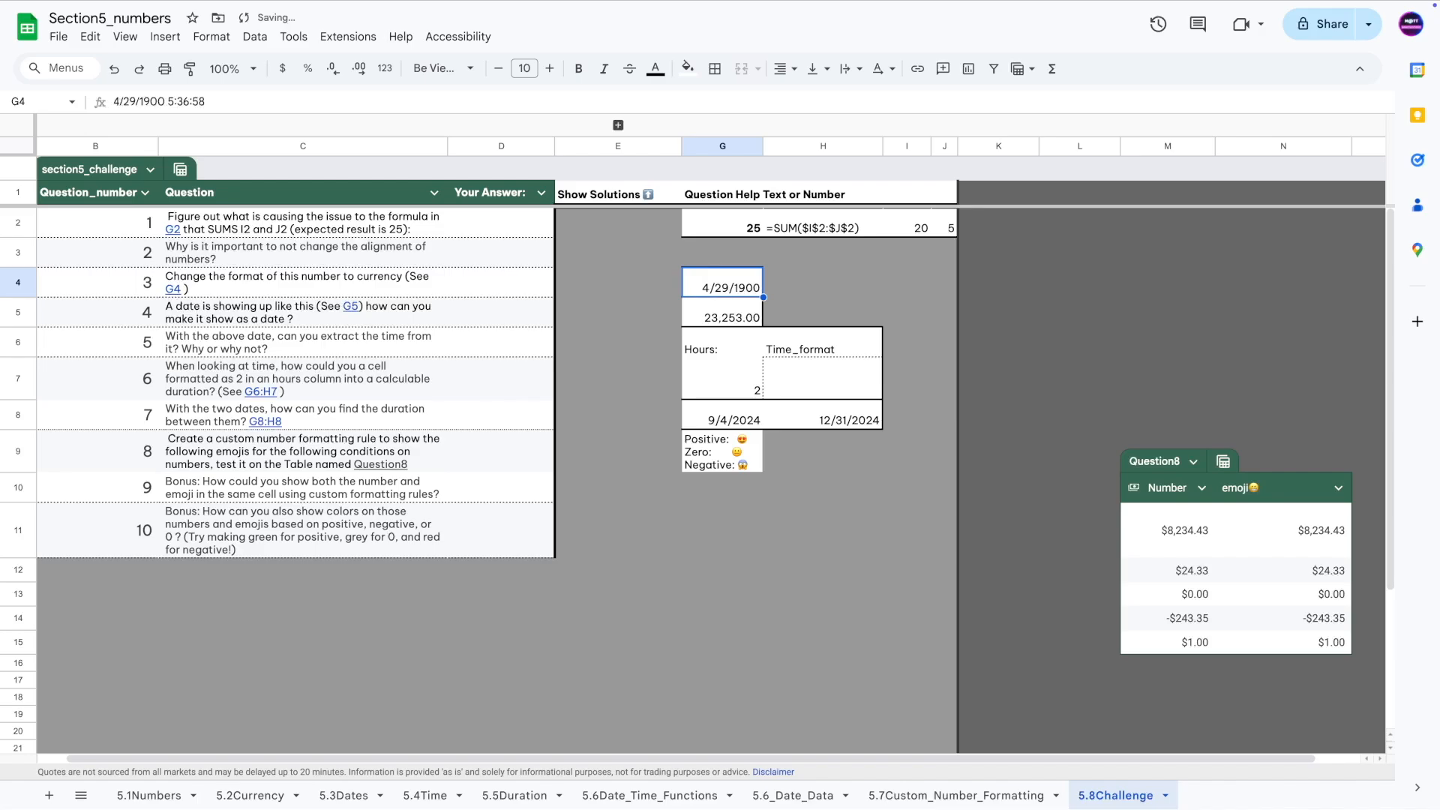
key(ctrl+shift+1)
key(ctrl+shift+5)
key(ctrl+shift+6)
key(ctrl+shift+4)
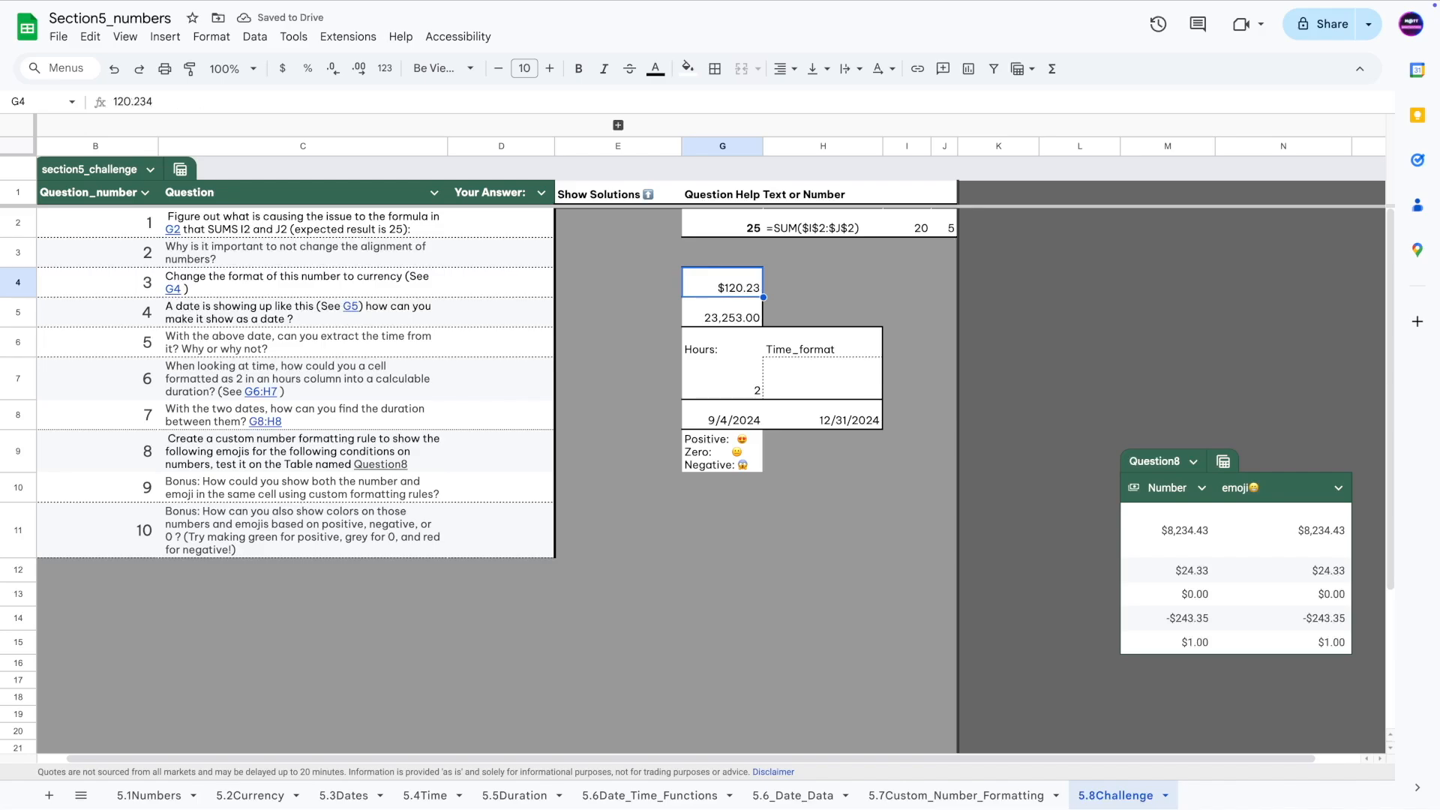
Jump to G5 from Question 4 and format it as a Date, showing 8/30/1963.
mouse_move(201, 321)
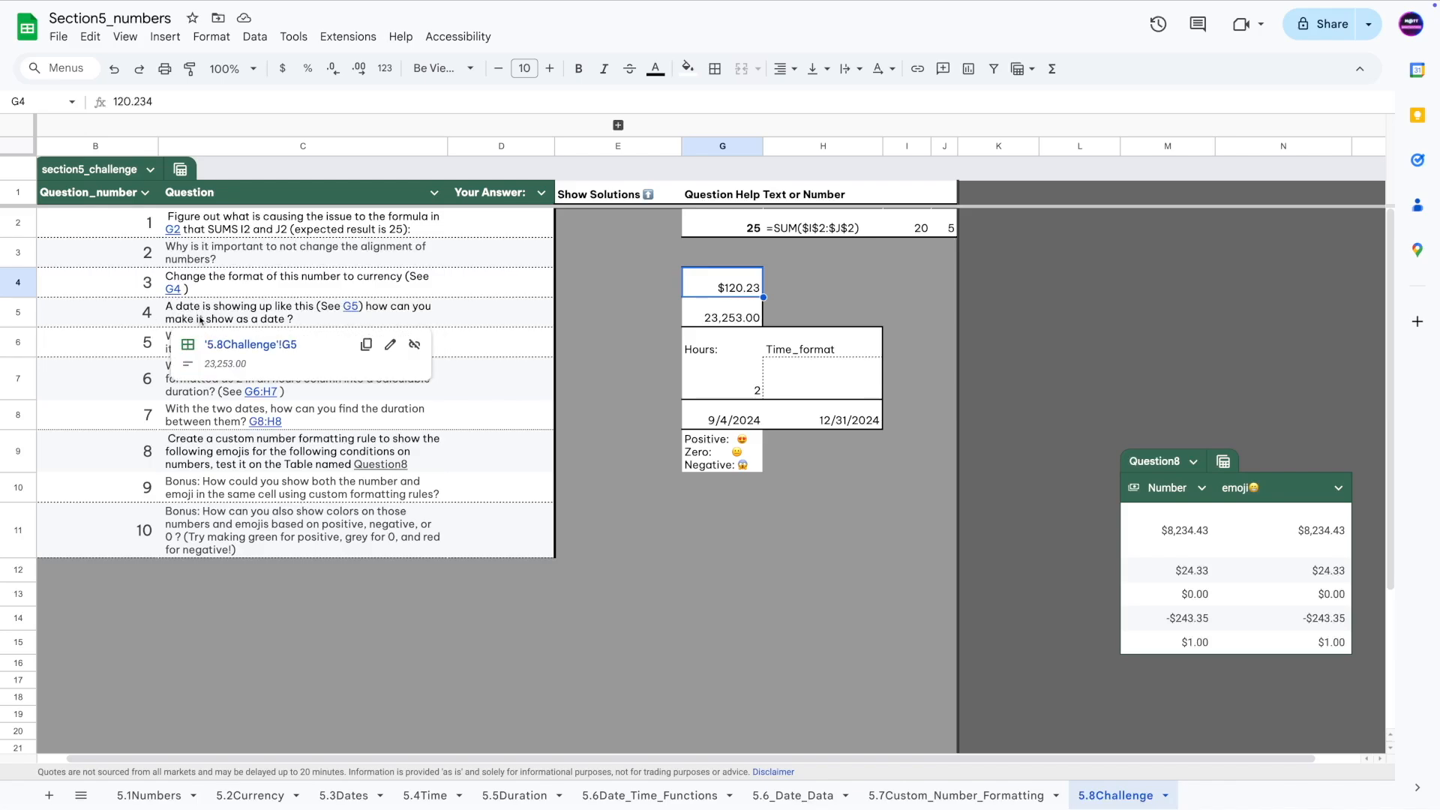
click(255, 310)
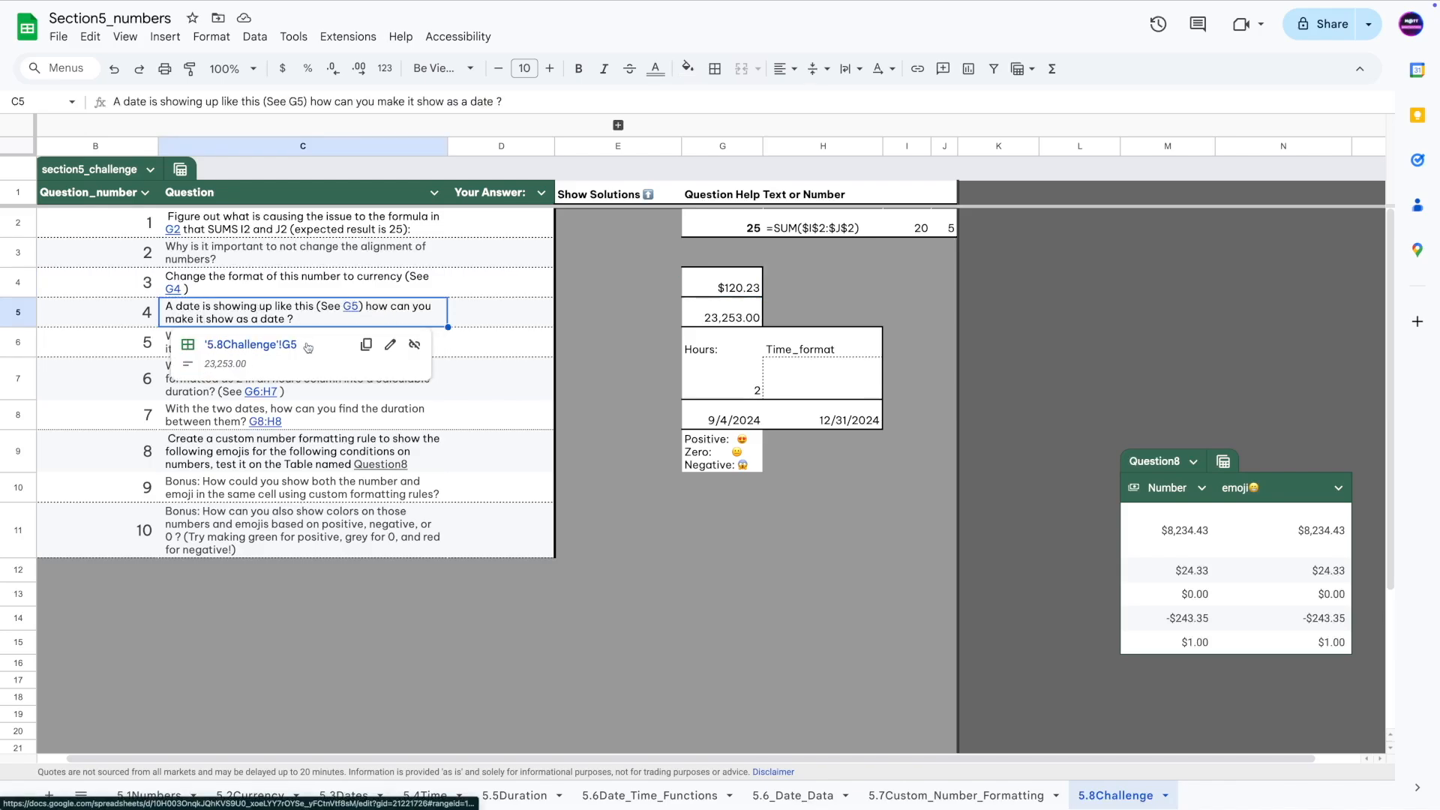
click(286, 347)
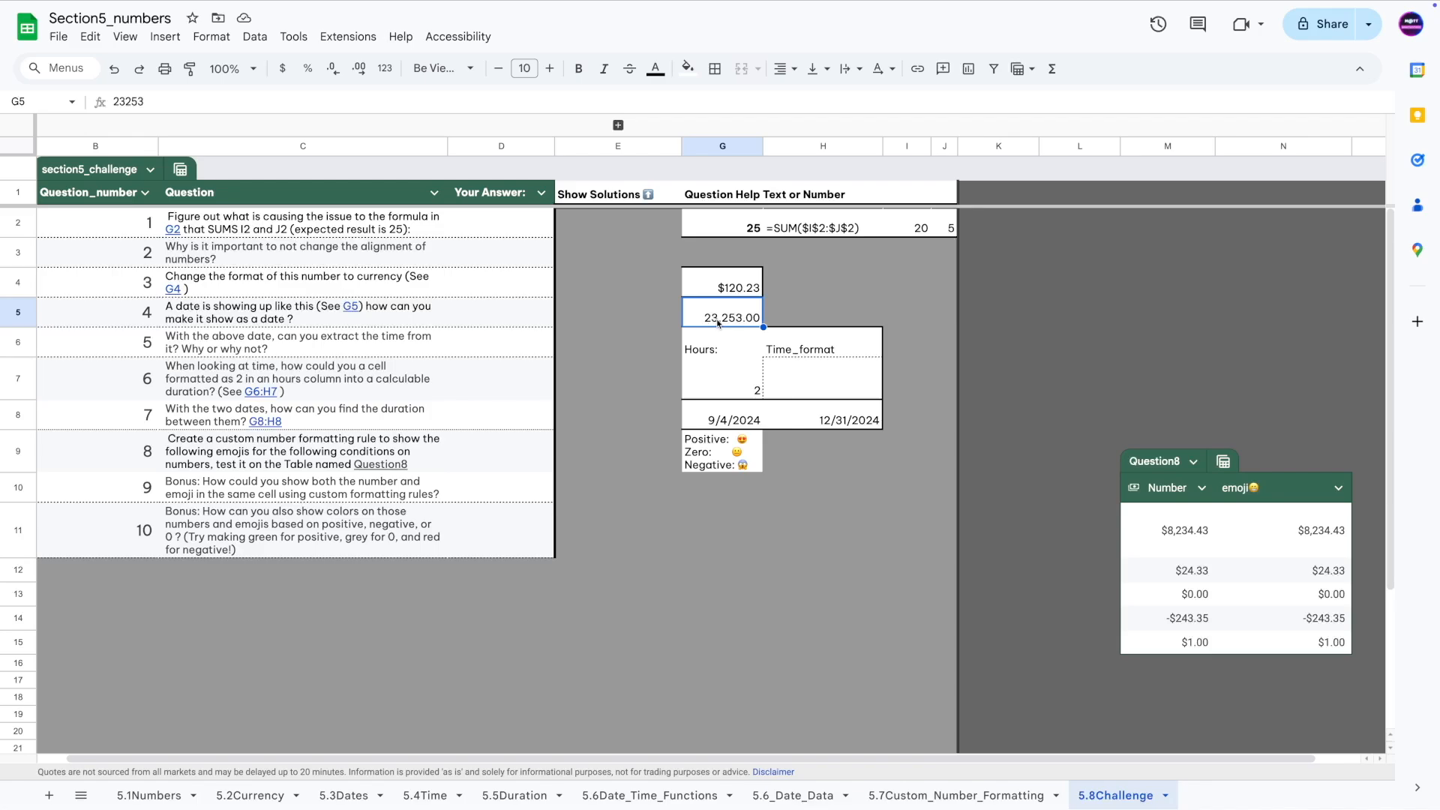
click(212, 39)
mouse_move(283, 103)
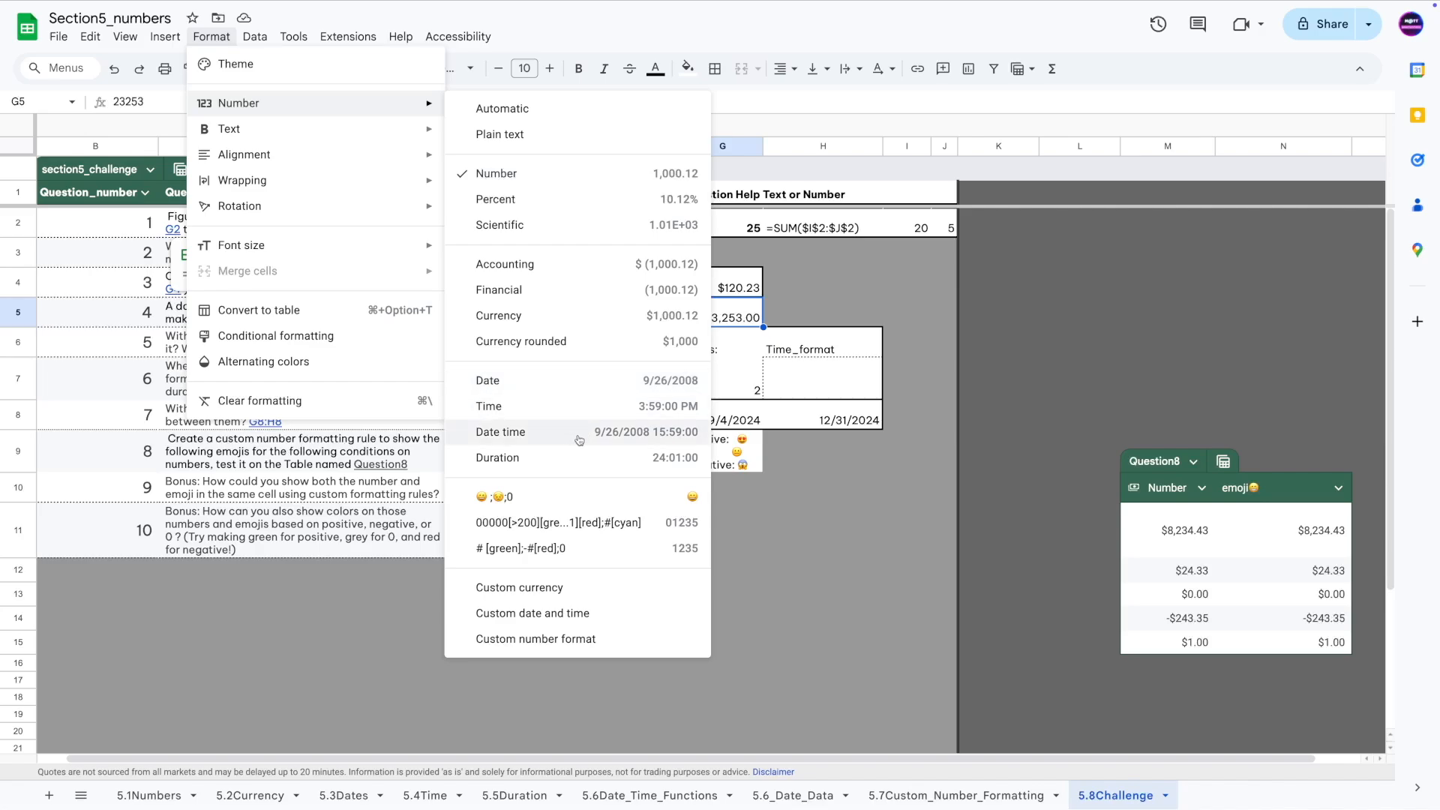
click(567, 392)
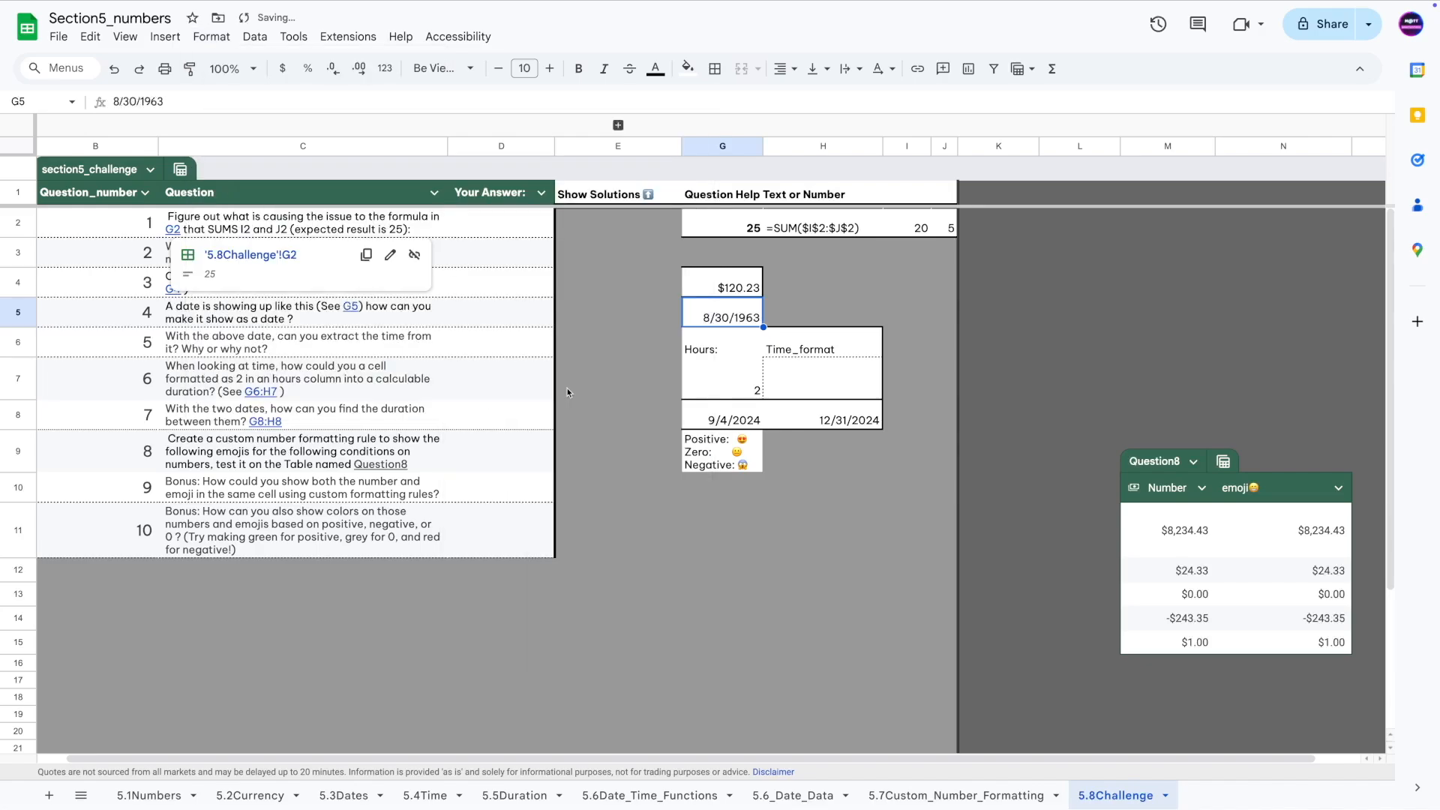
click(478, 315)
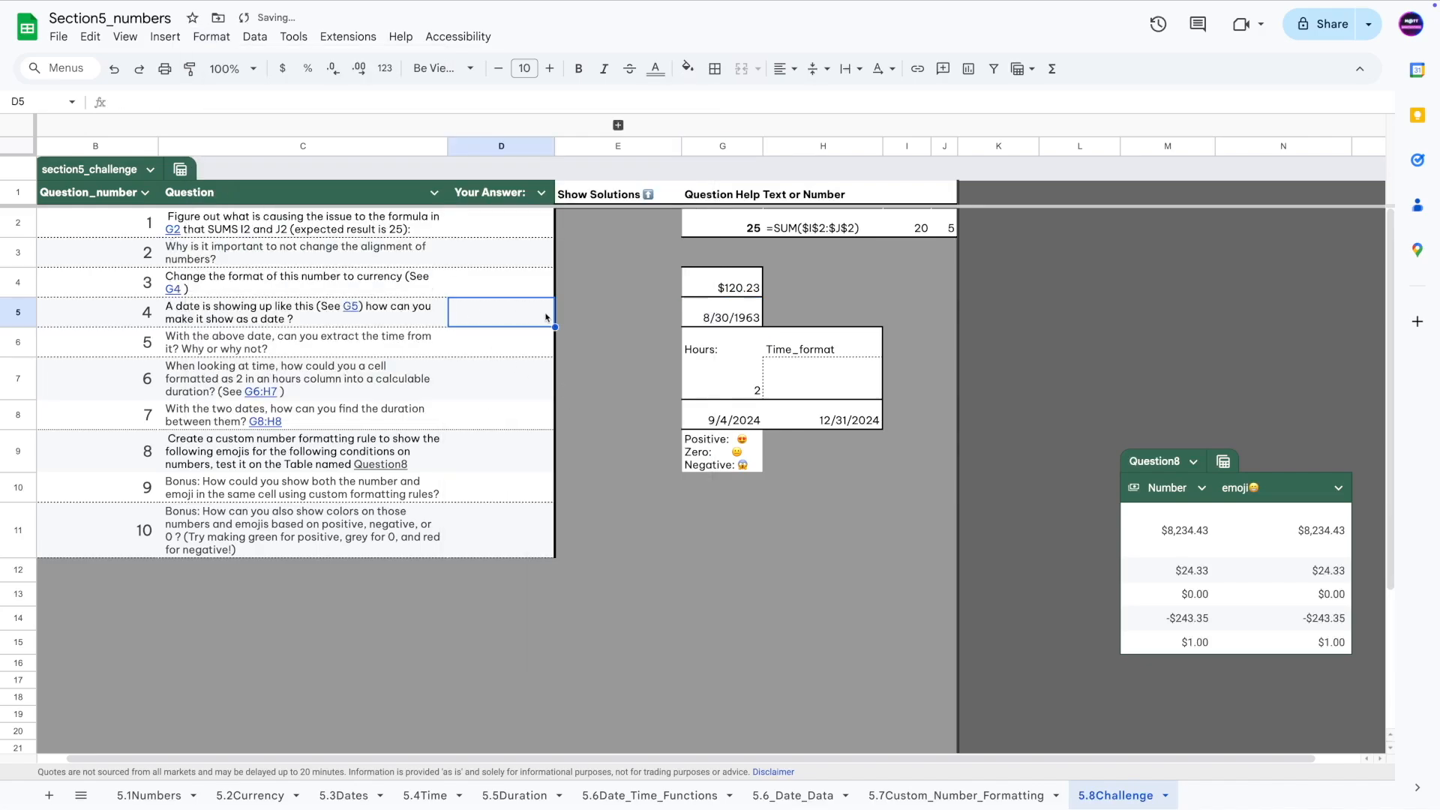
Switch G5 to plain number and back to date, then reread Questions 4 and 5.
click(777, 317)
click(739, 313)
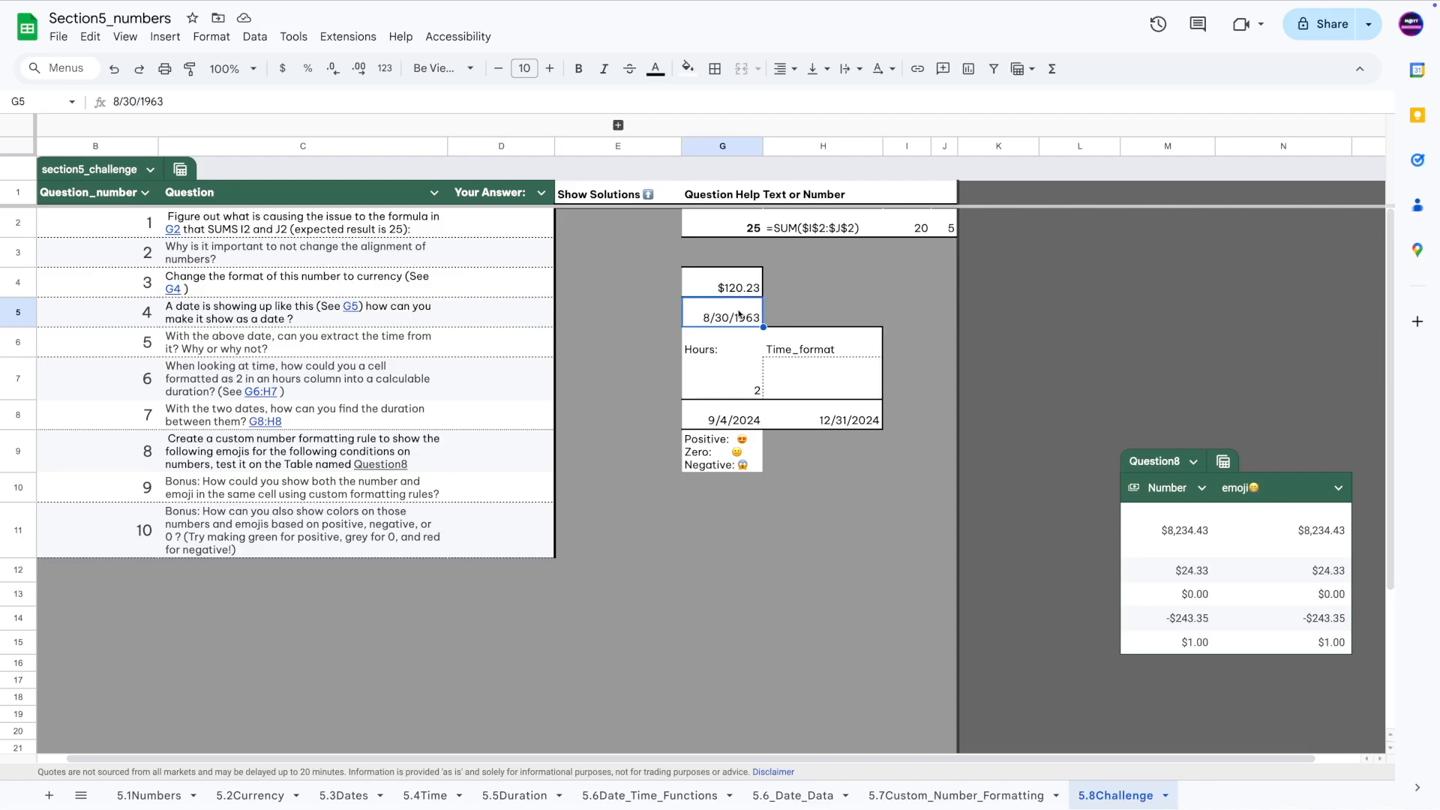
key(ctrl+shift+1)
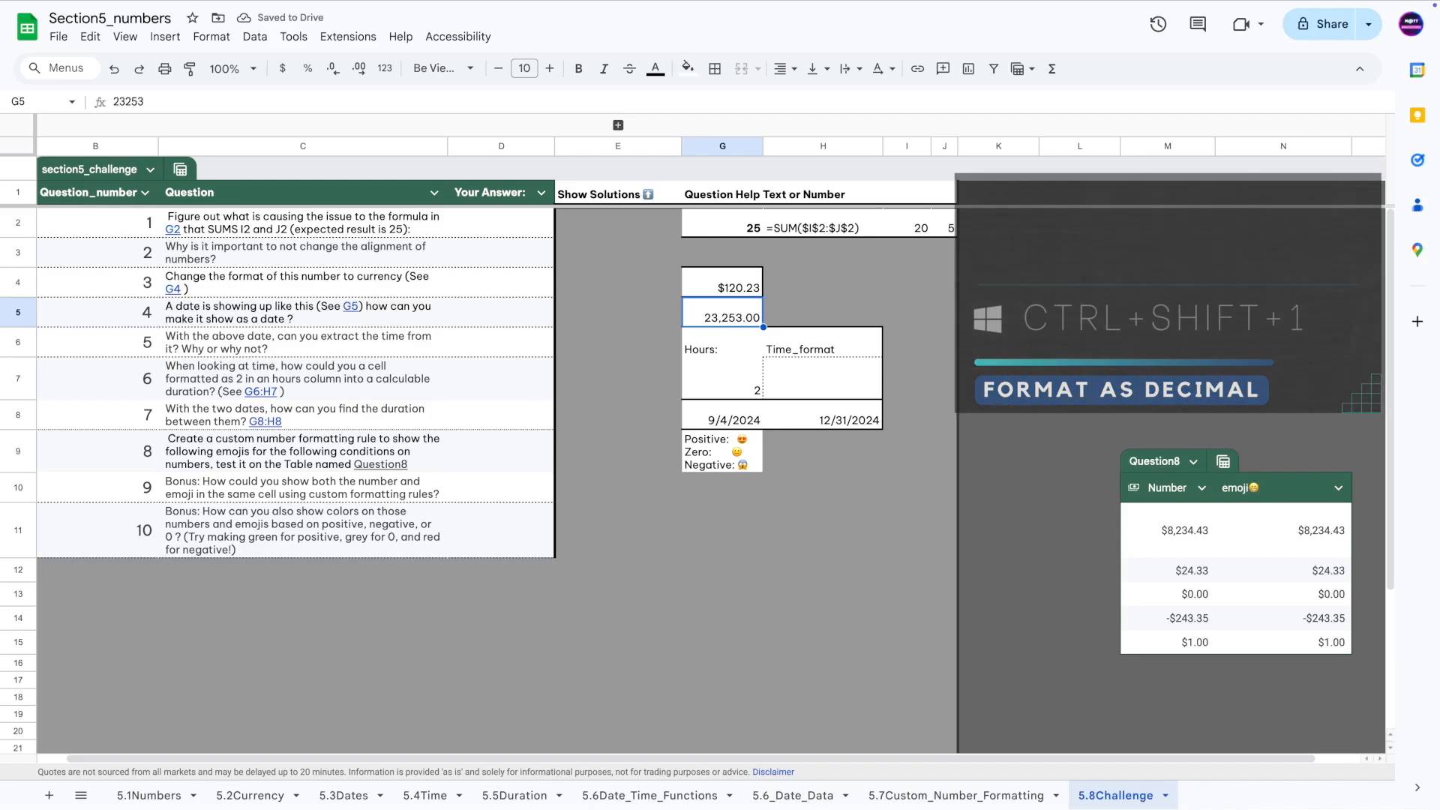
key(ctrl+shift+3)
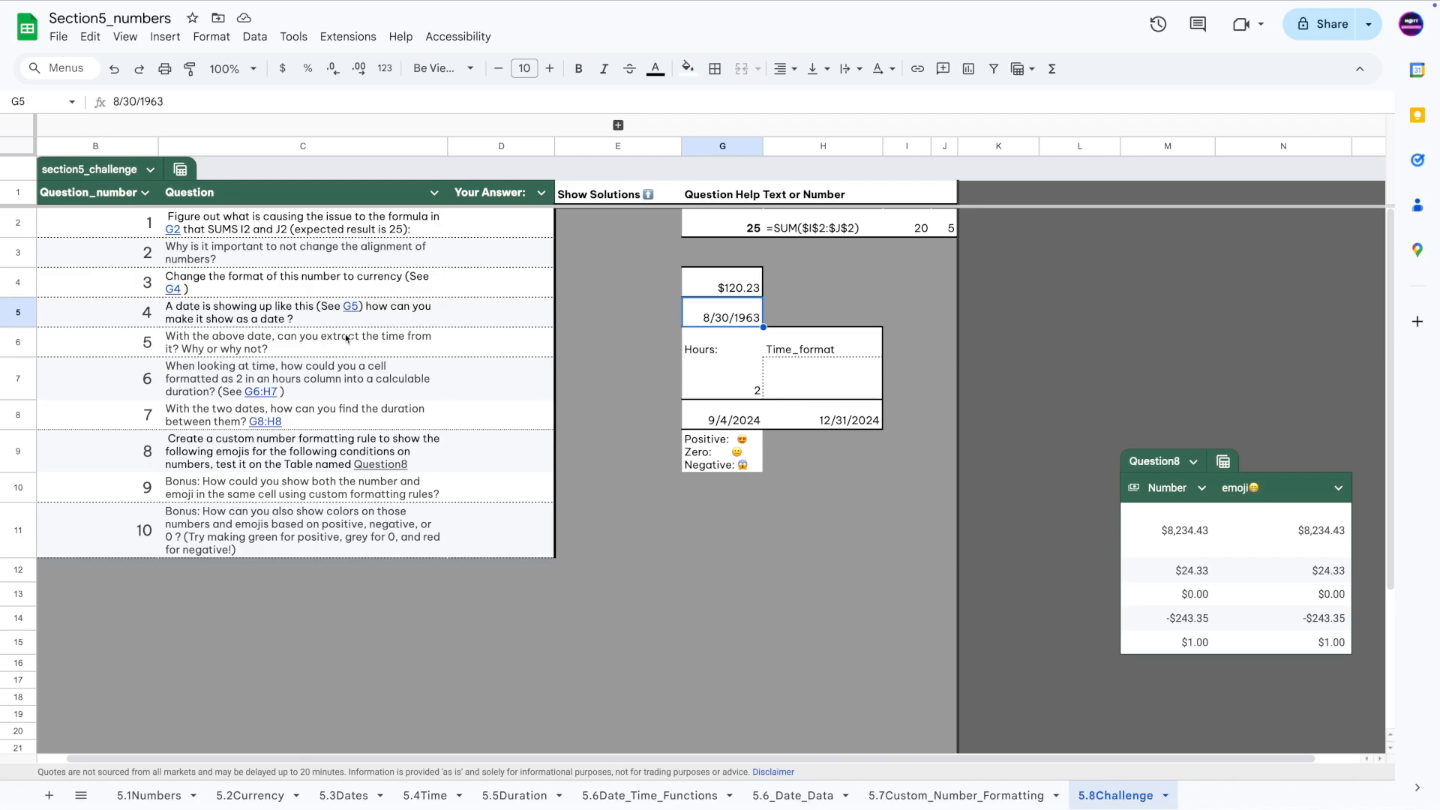
click(283, 350)
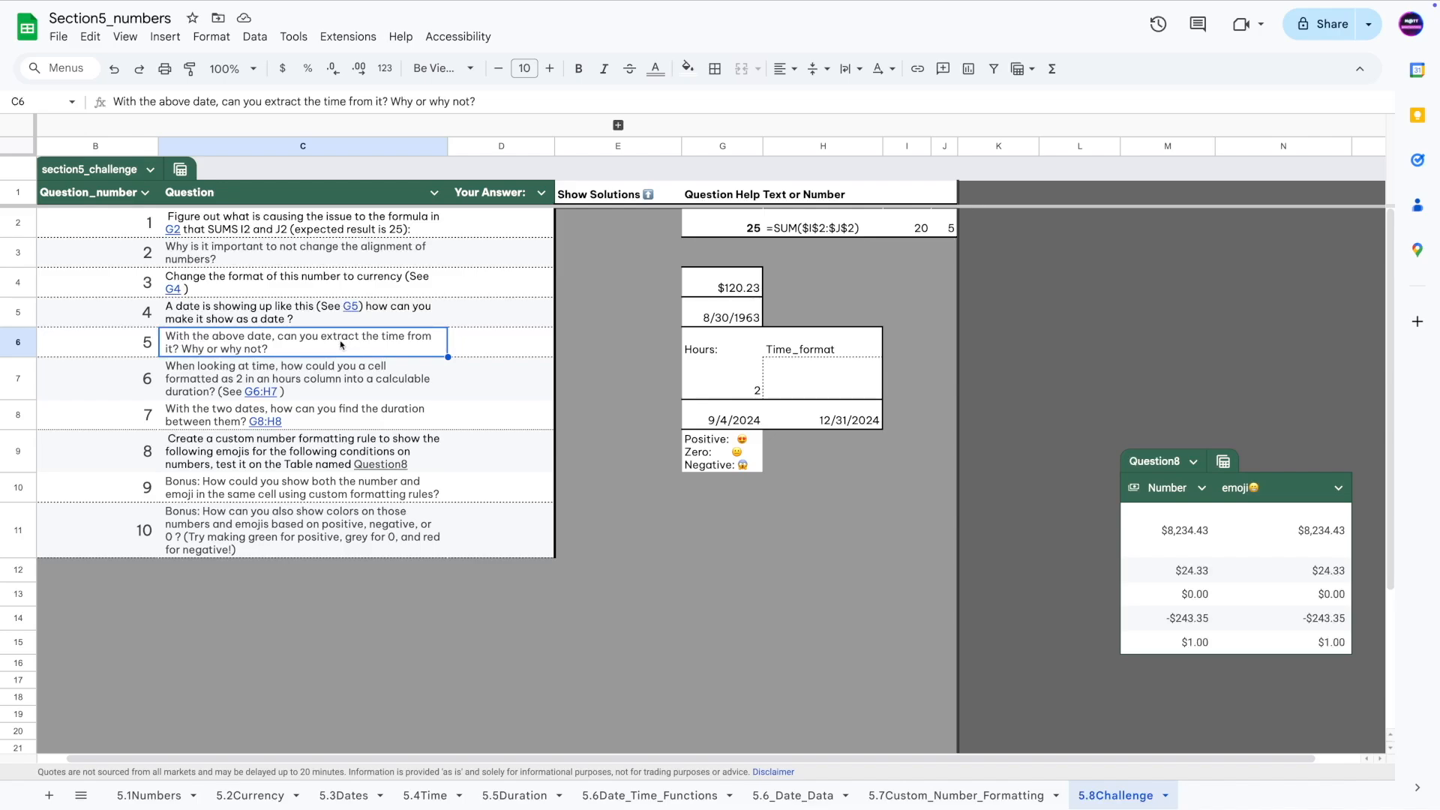
click(210, 316)
Inspect G5's contents and format it as a time, displaying 12:00:00 AM.
click(732, 315)
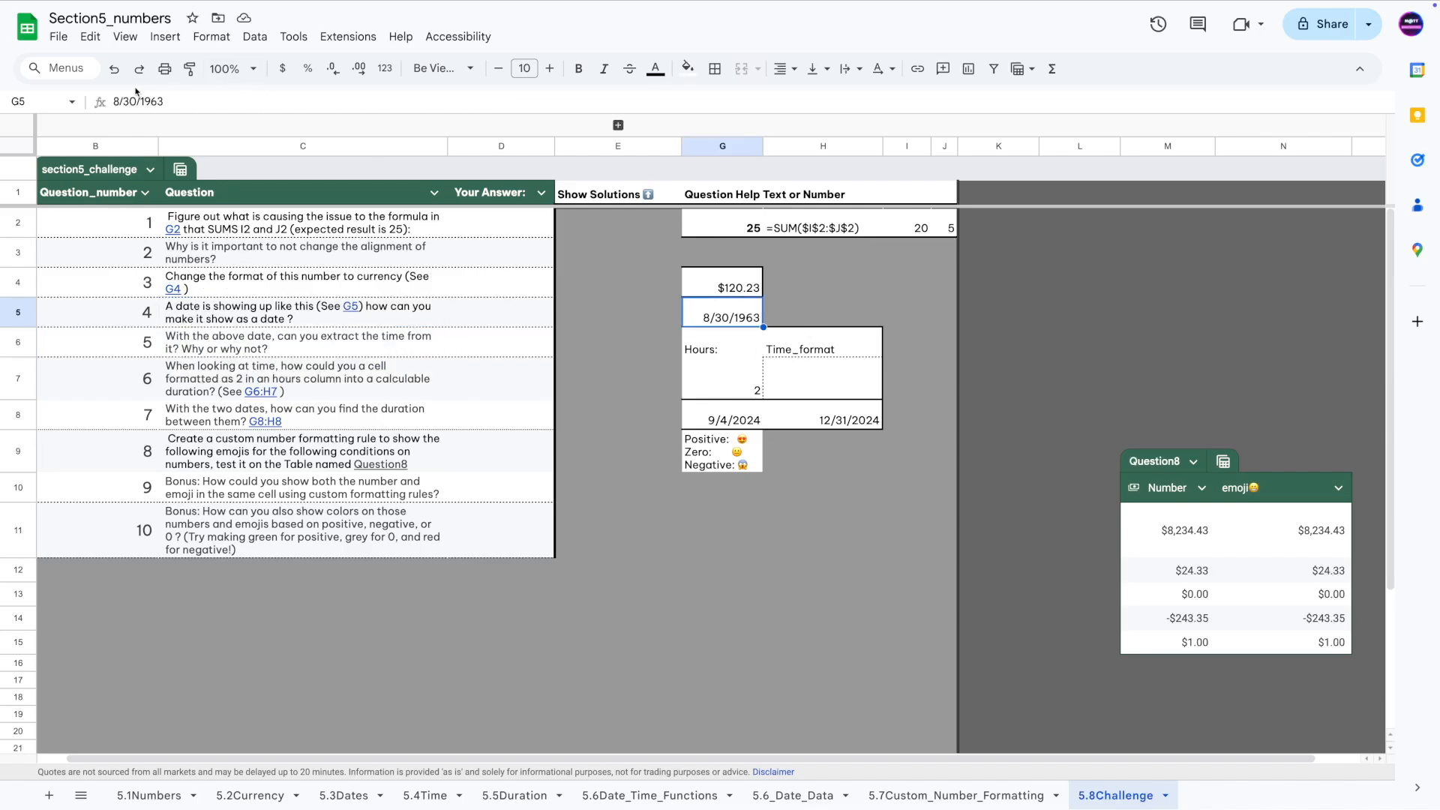
click(139, 104)
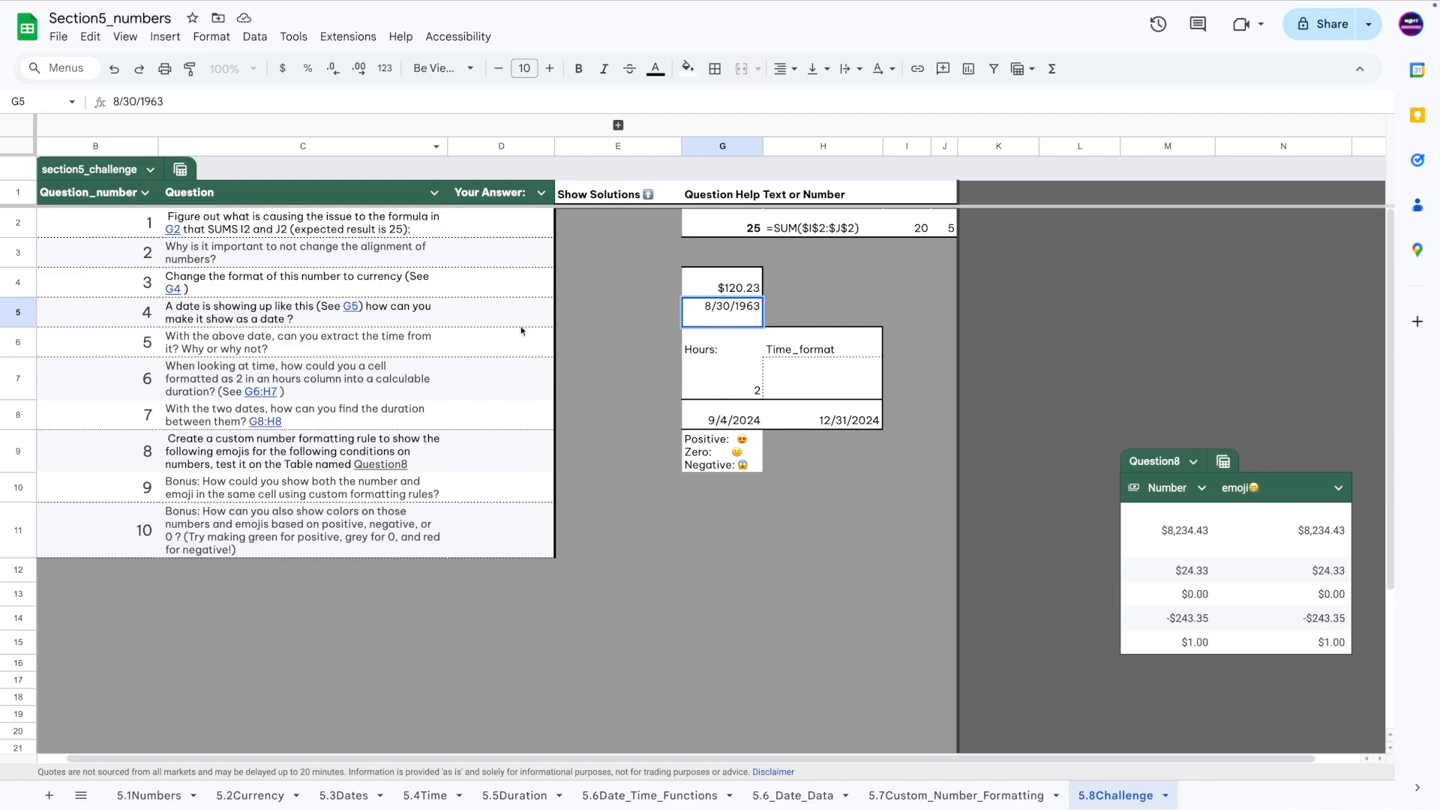
click(585, 314)
key(Right)
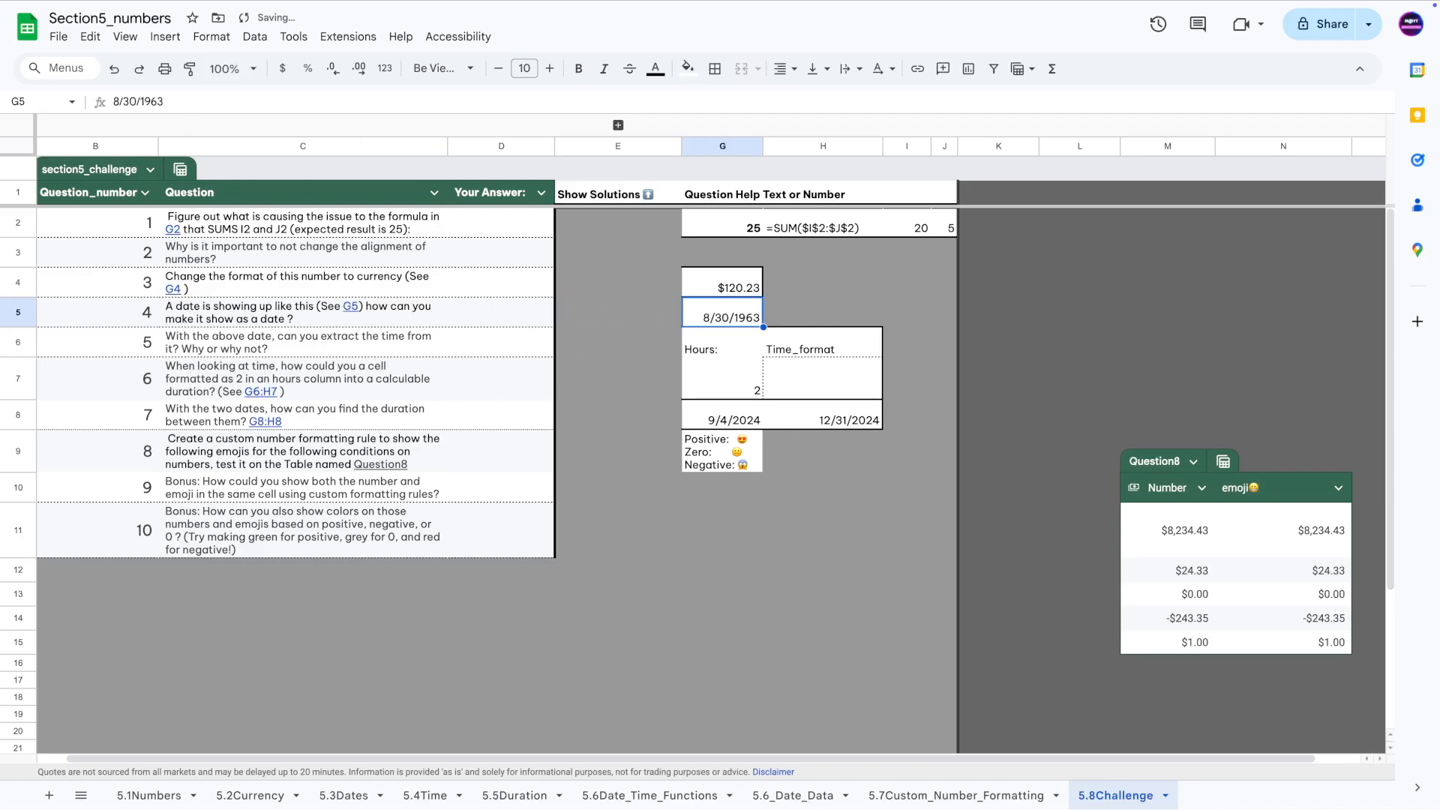
key(ctrl+shift+2)
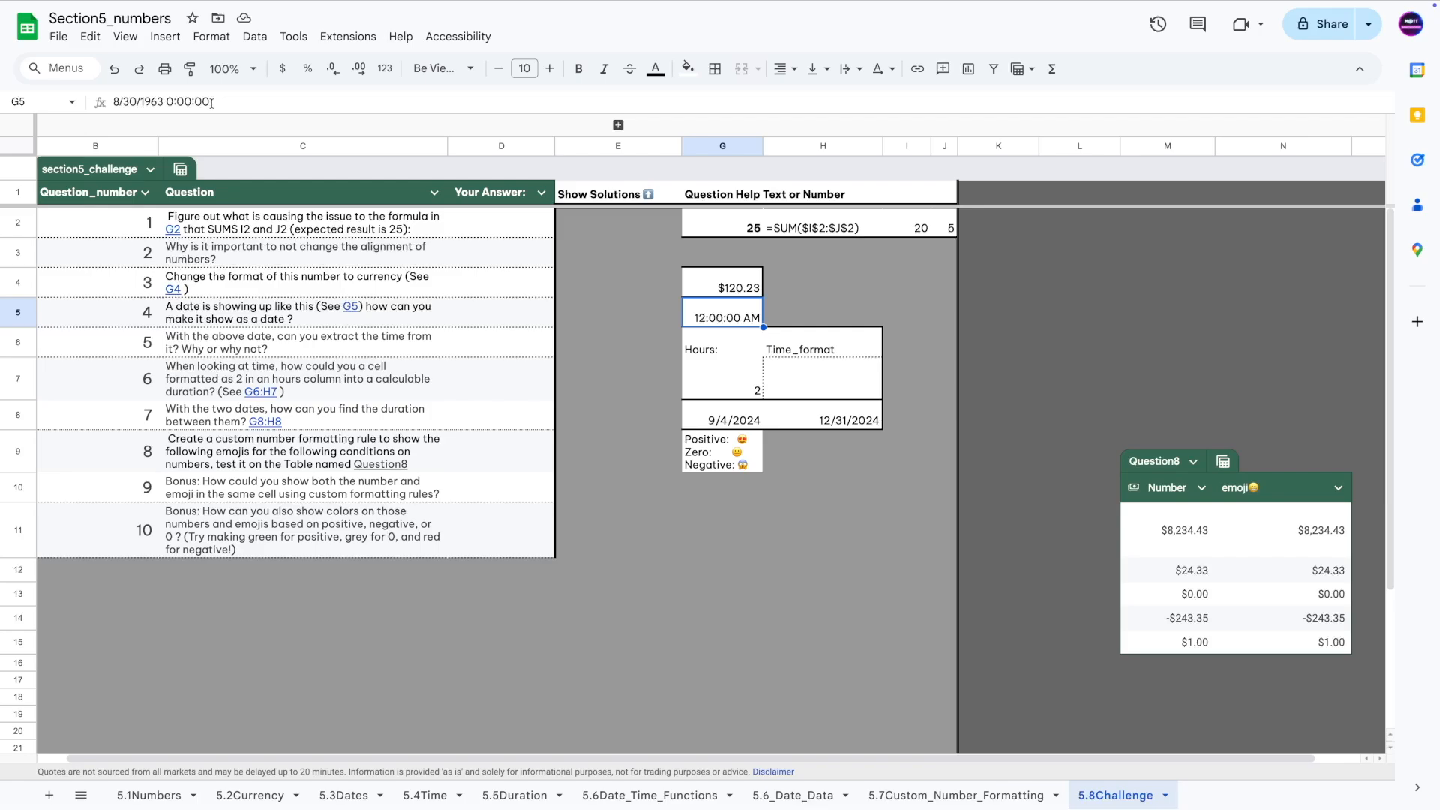
click(243, 384)
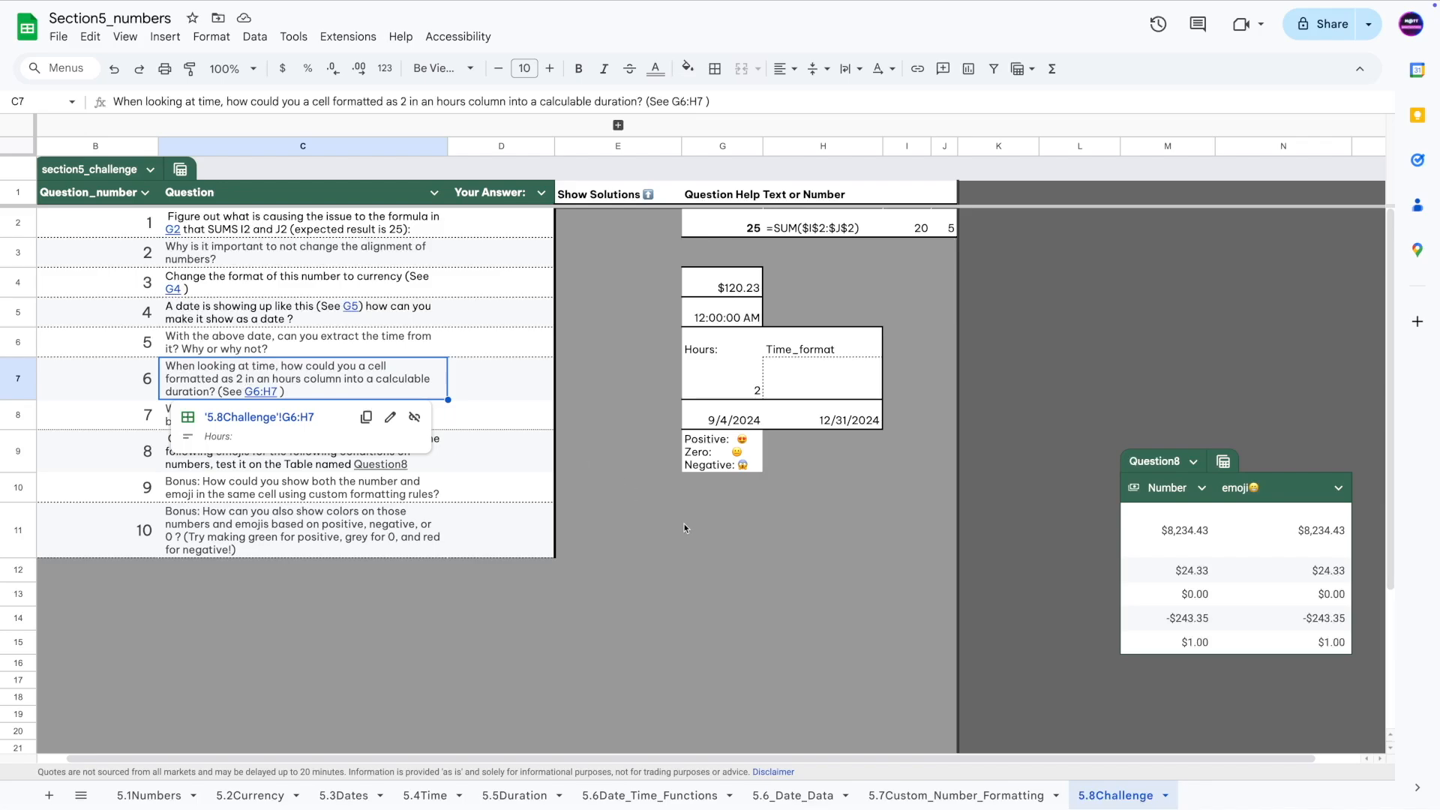
click(721, 354)
click(726, 387)
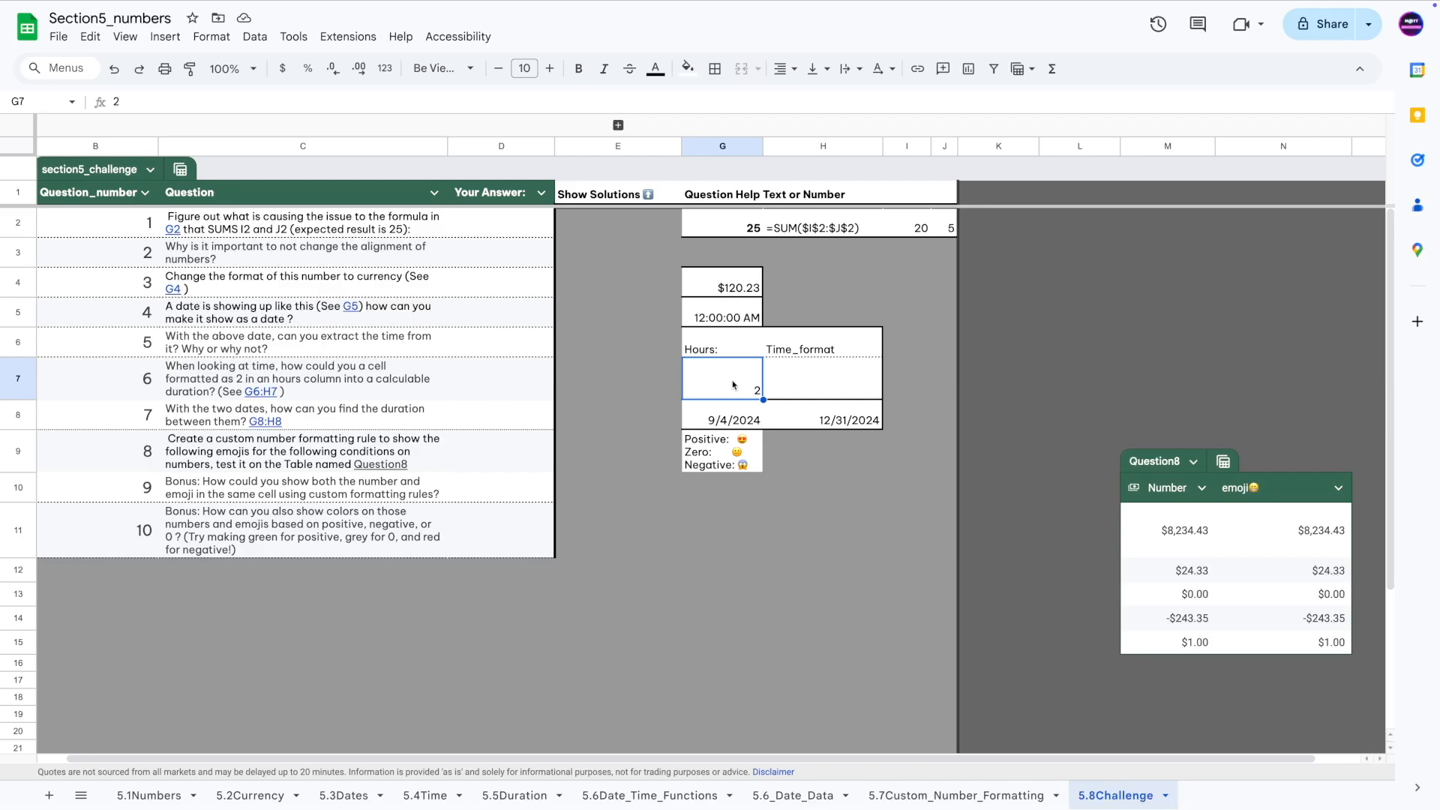
key(ctrl+shift+2)
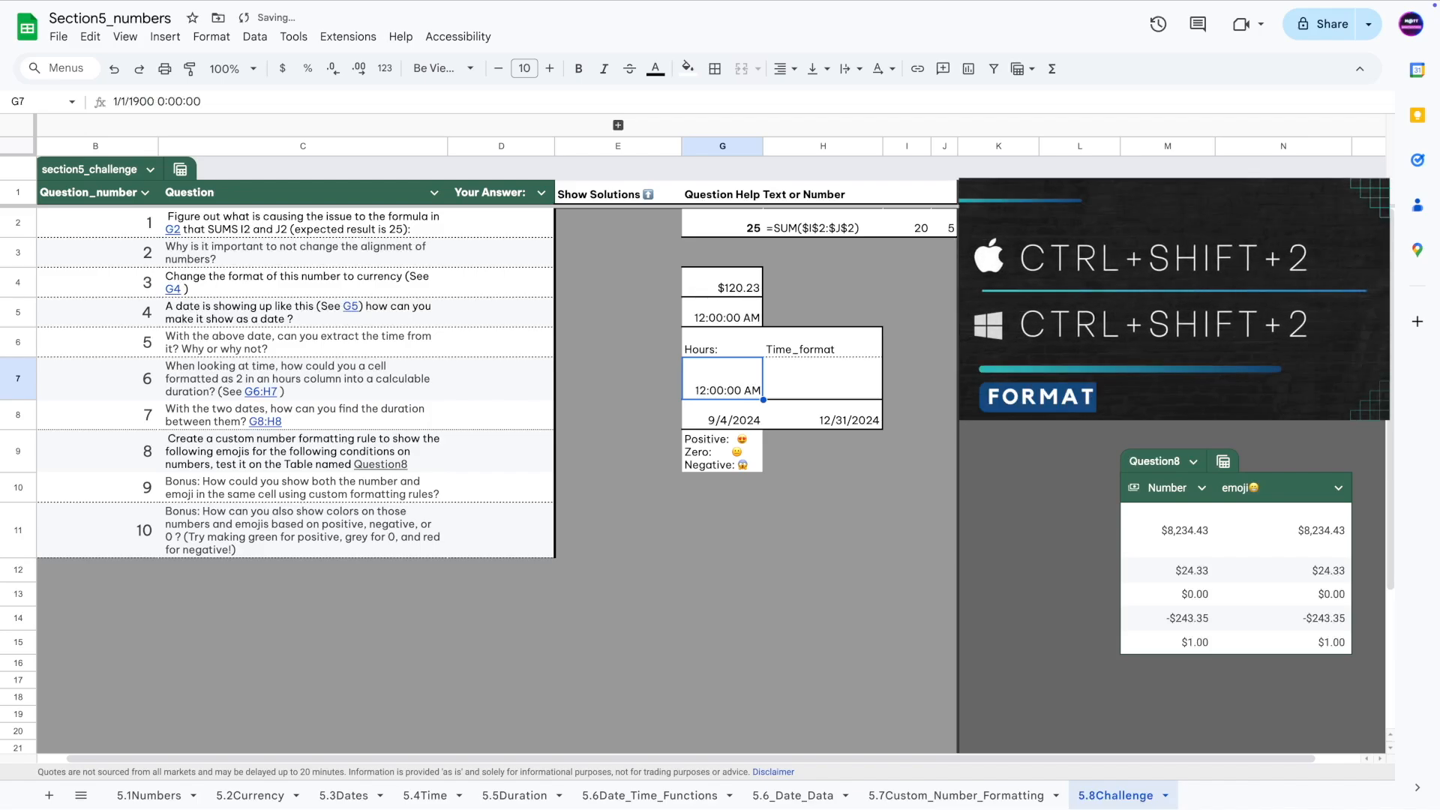
key(ctrl+shift+3)
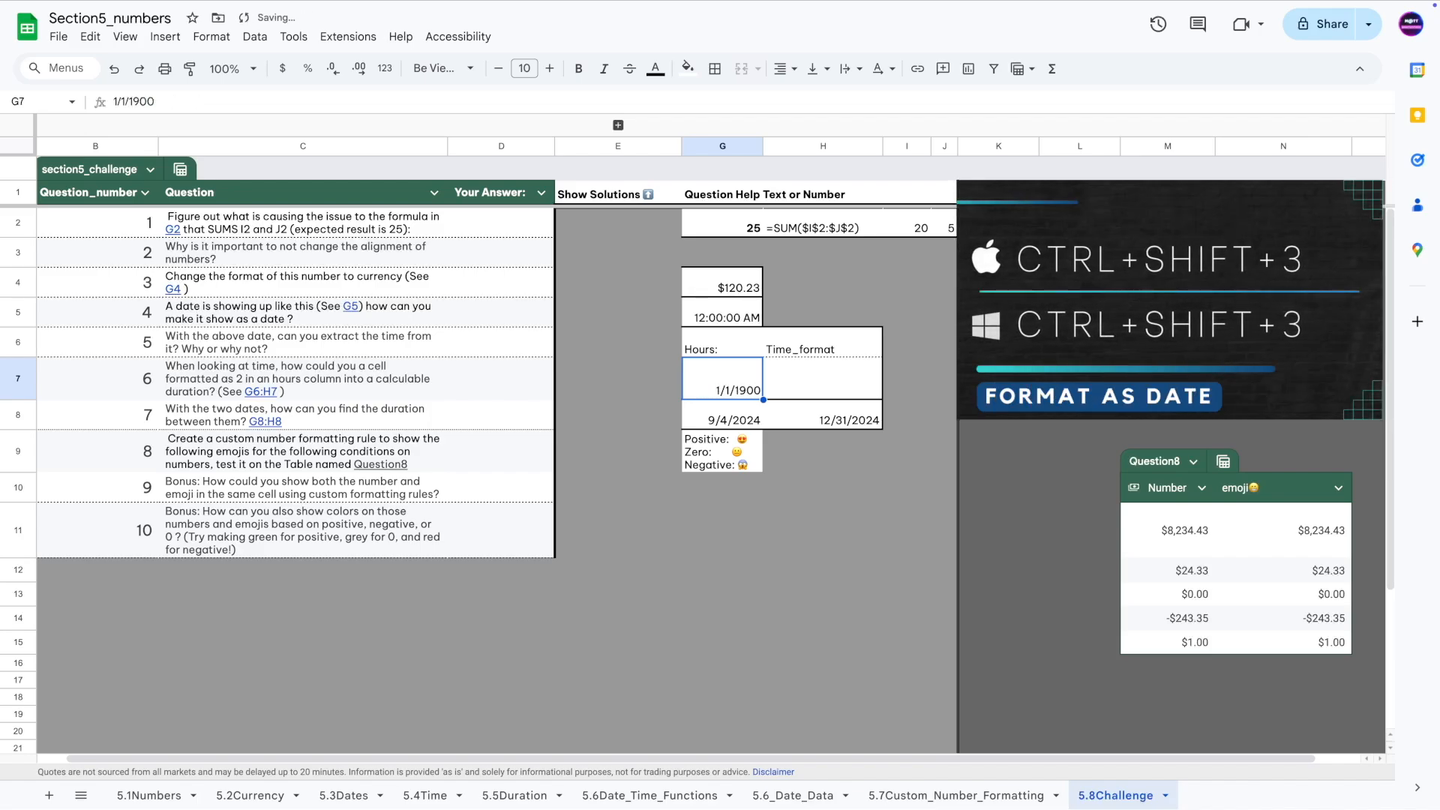
key(ctrl+shift+2)
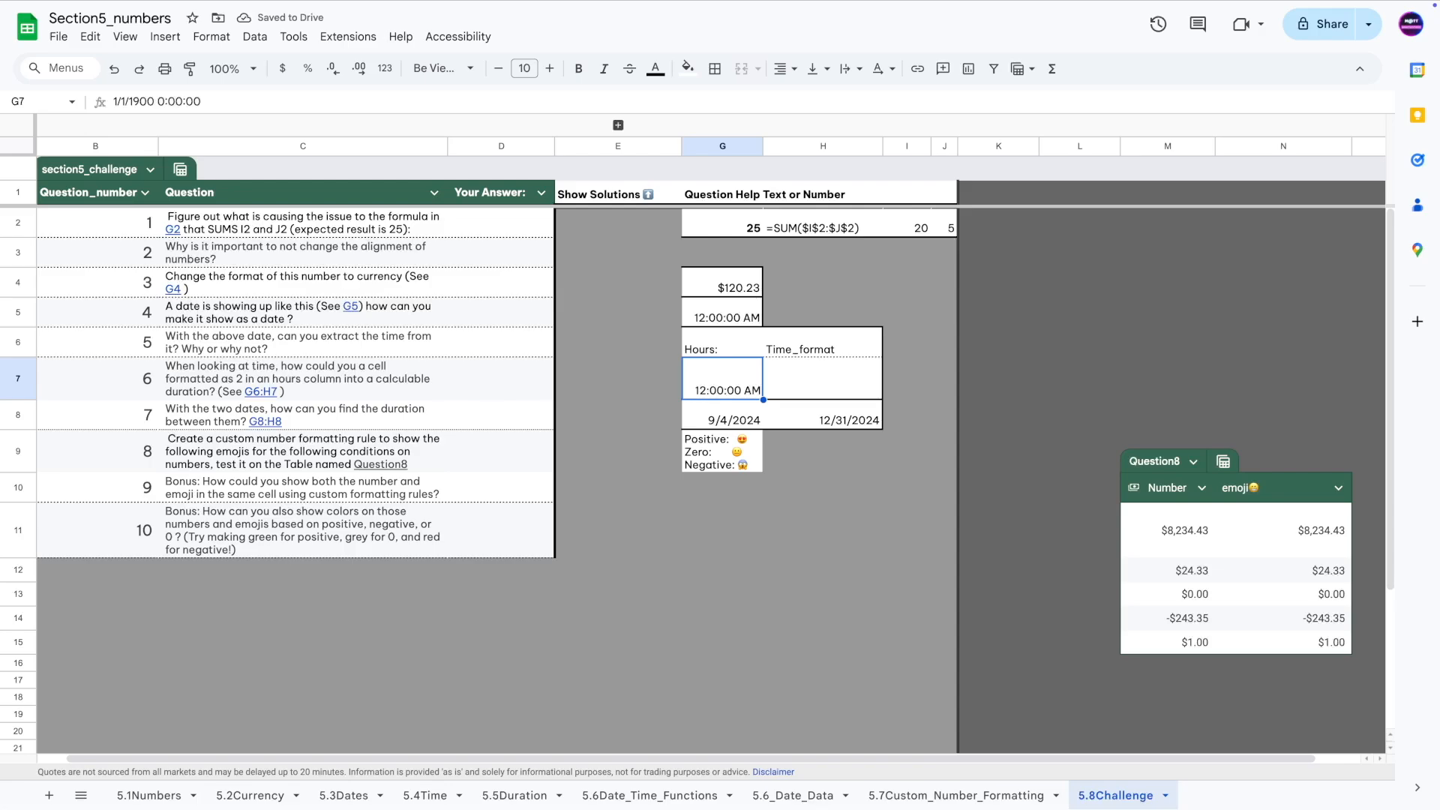
key(ctrl+z)
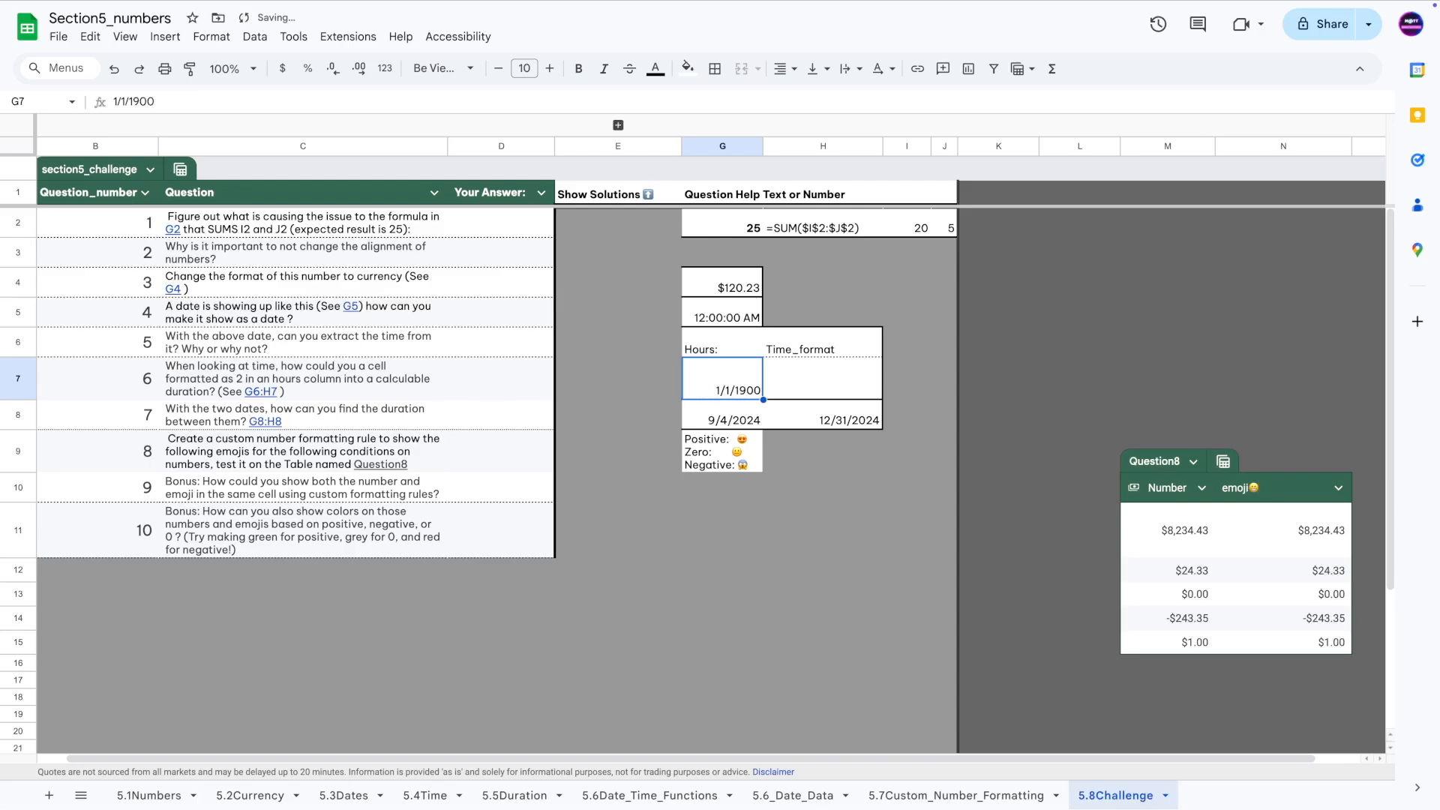
key(ctrl+z)
click(799, 379)
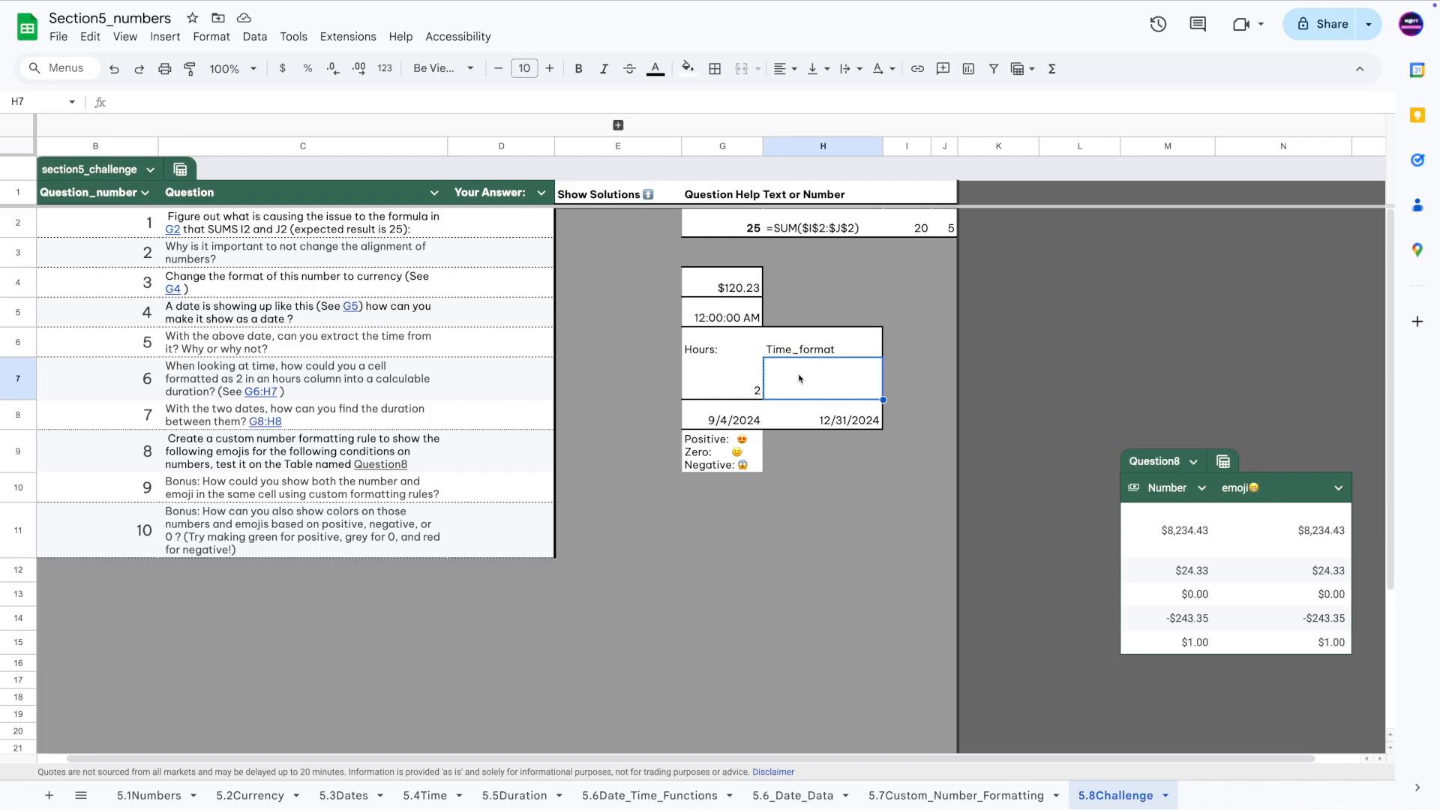
Enter =G7/24 in H7, converting G7's hours to 0.08 days.
text(=)
click(731, 379)
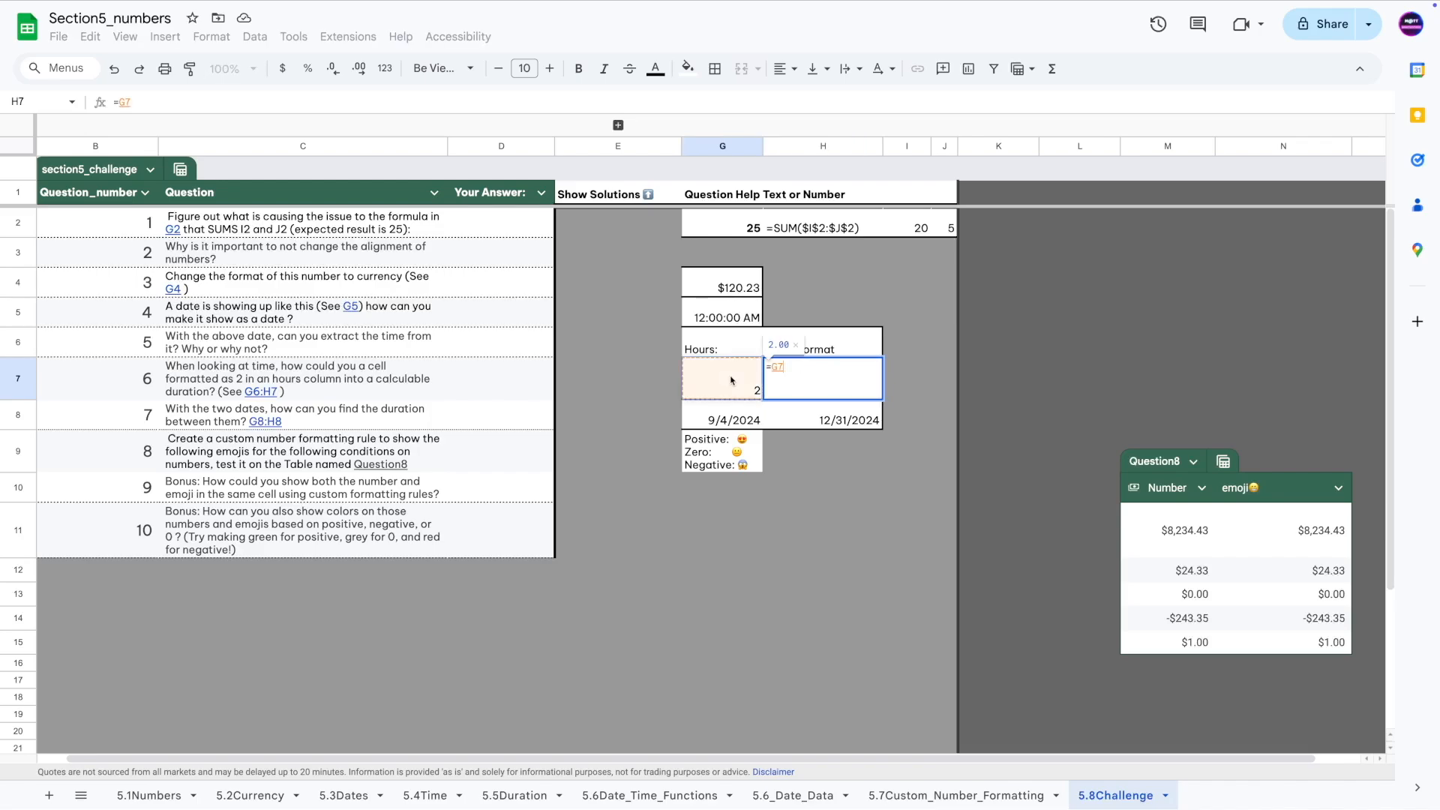
text(/24)
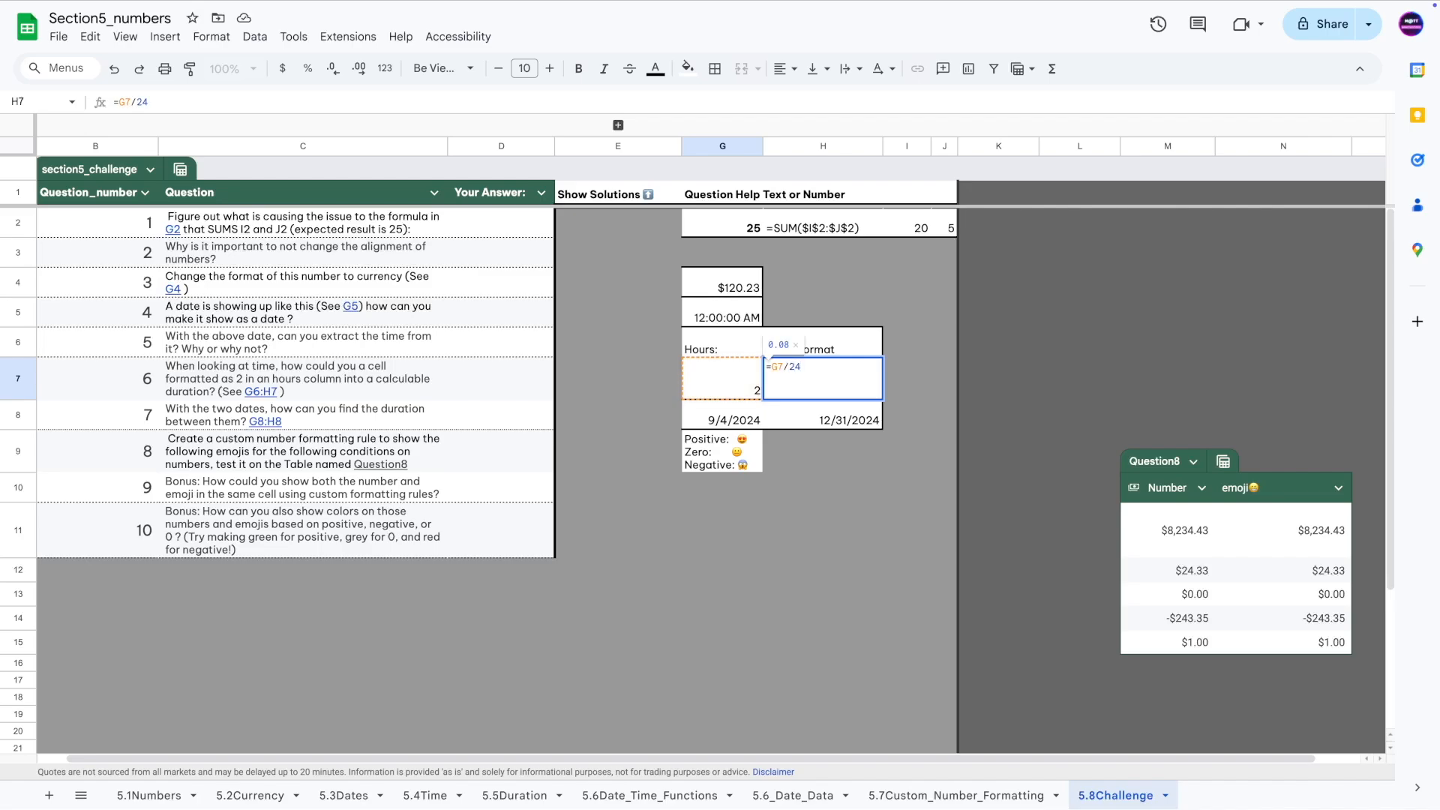
key(Return)
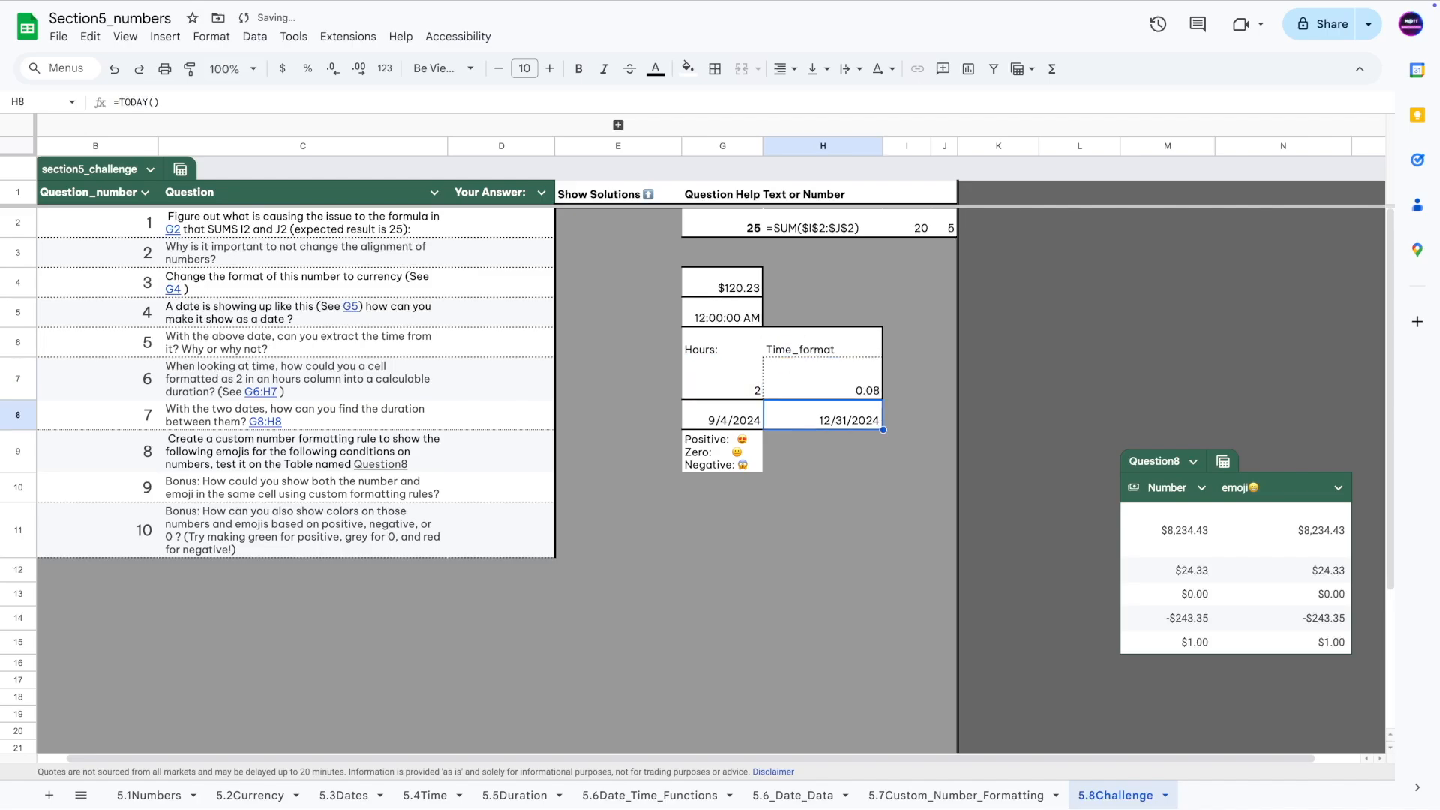
click(825, 387)
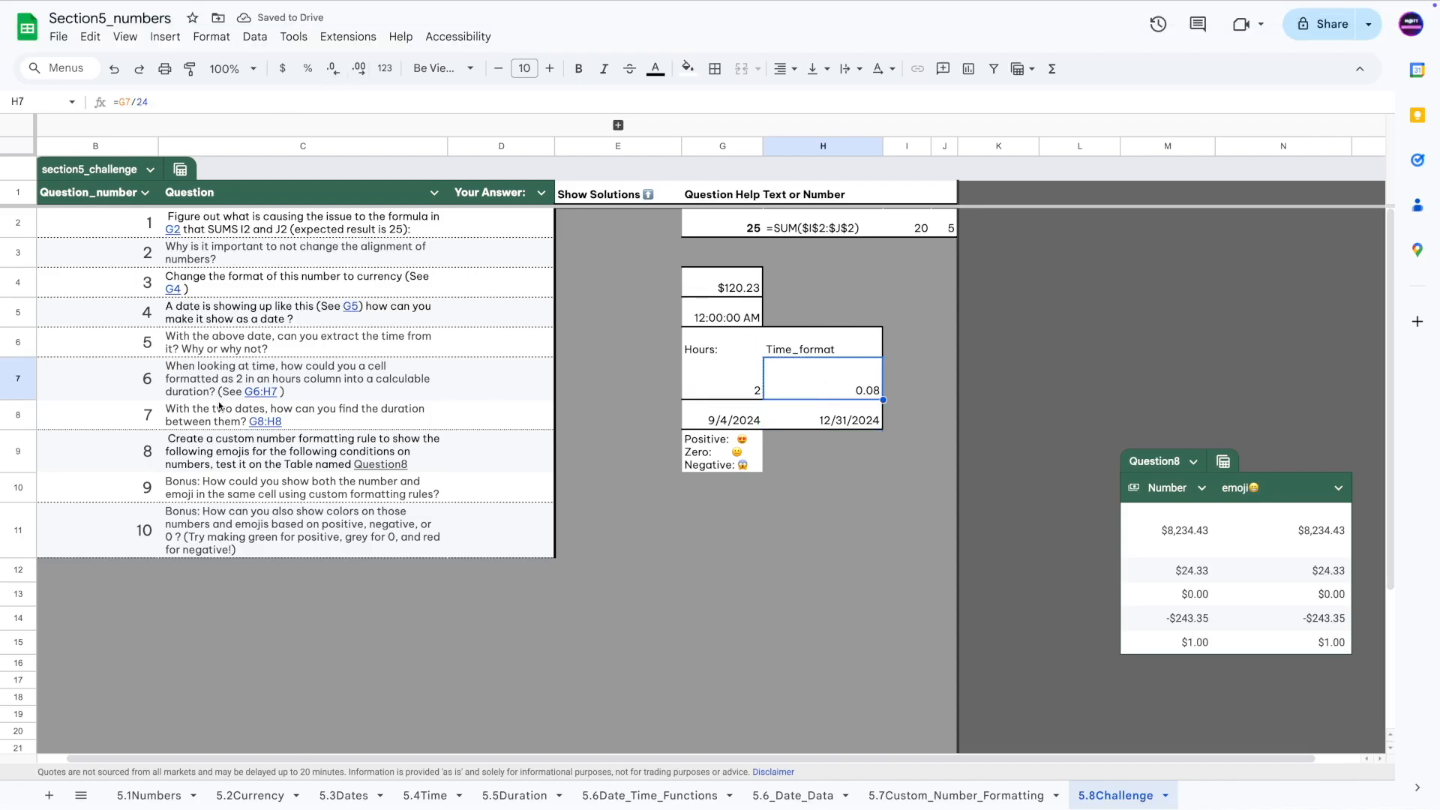
Format H7 as Duration, then edit its formula so it reads 48:00:00.
click(201, 42)
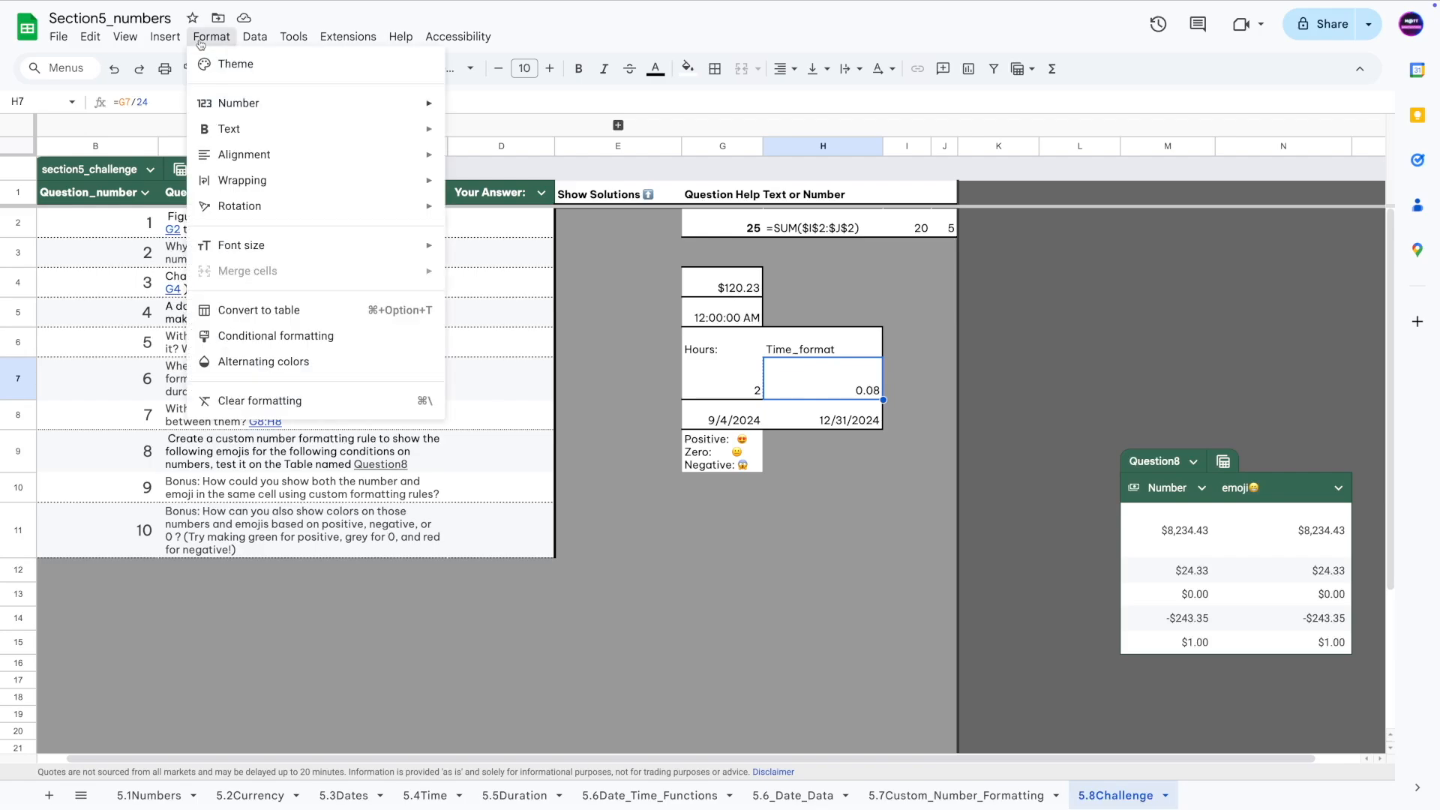
mouse_move(238, 103)
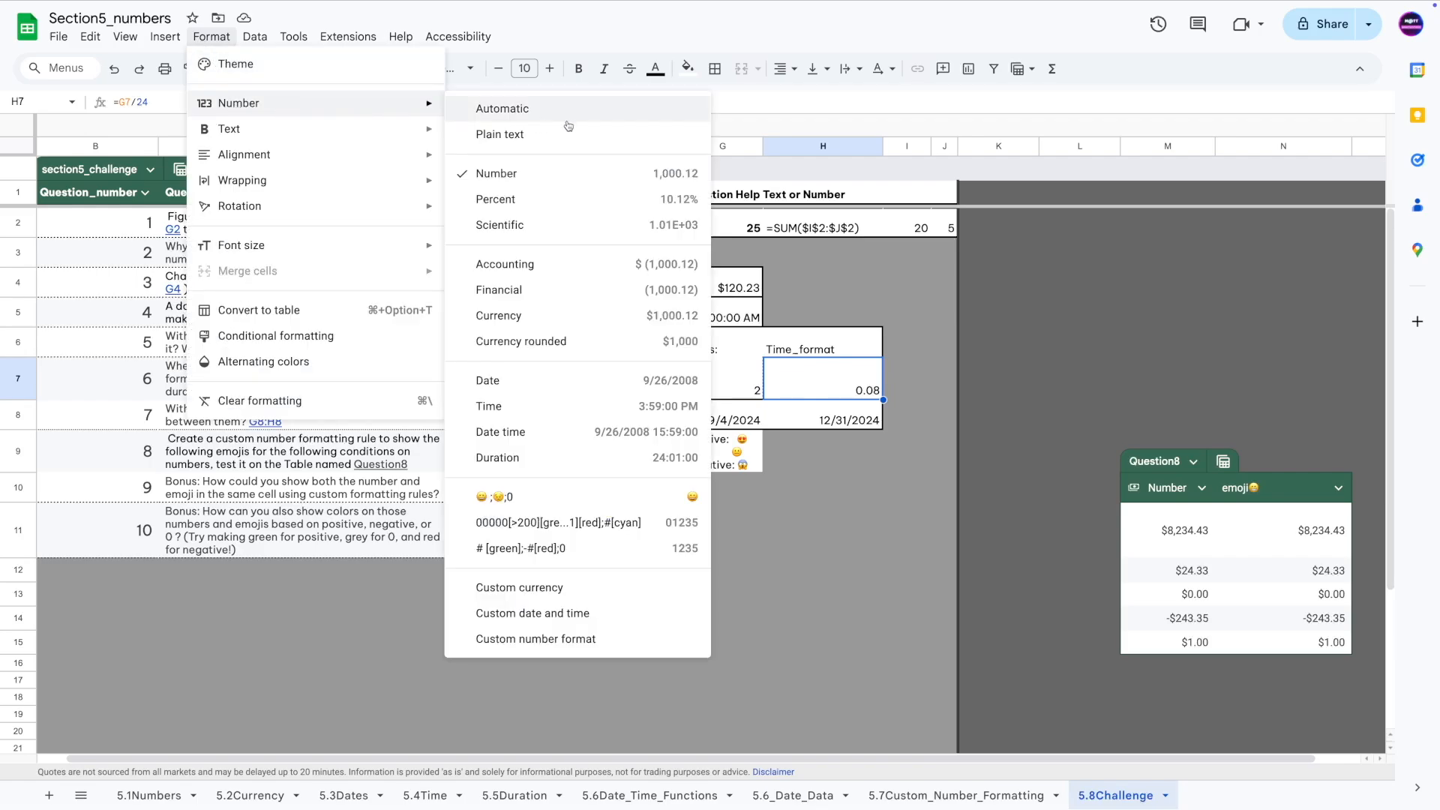
click(572, 458)
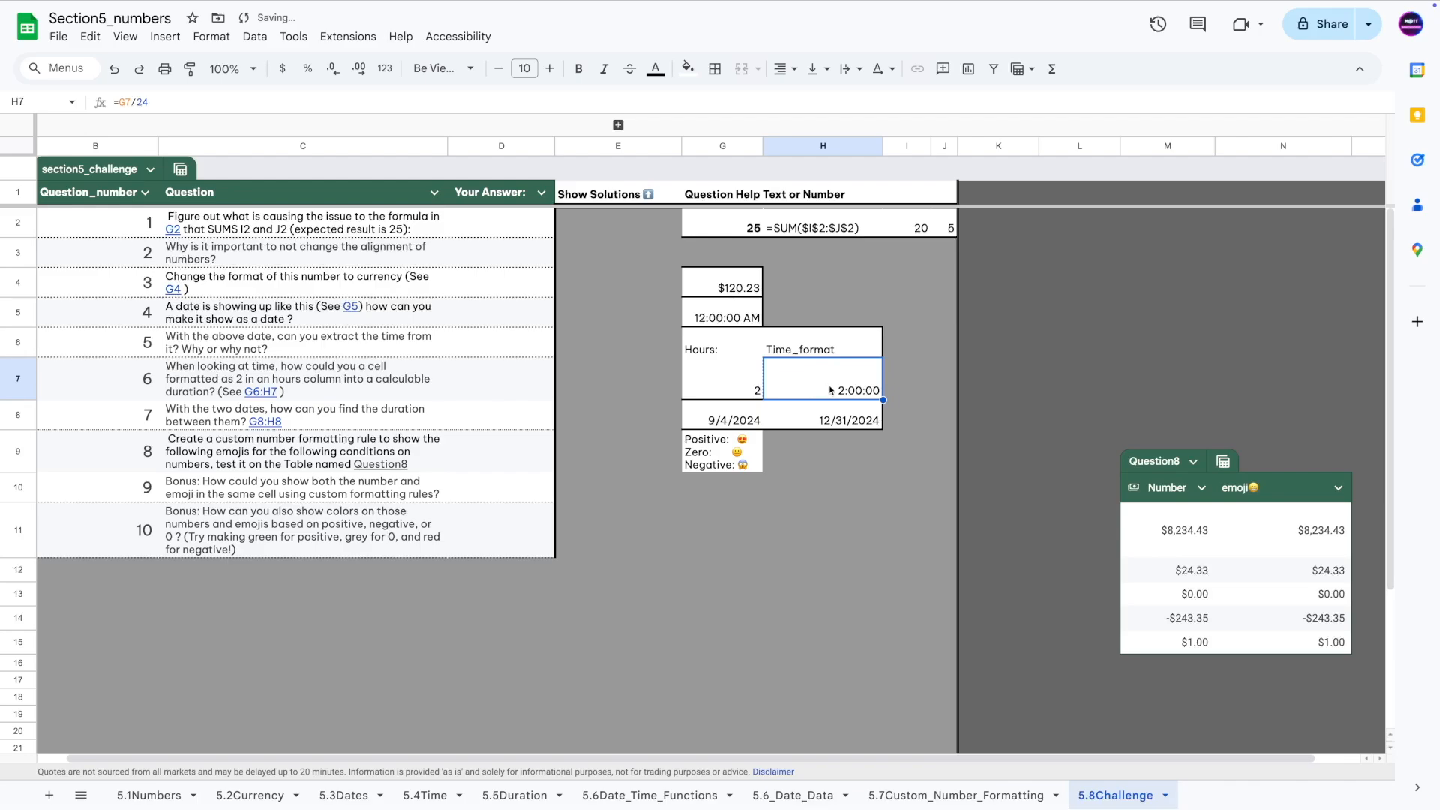
double_click(137, 100)
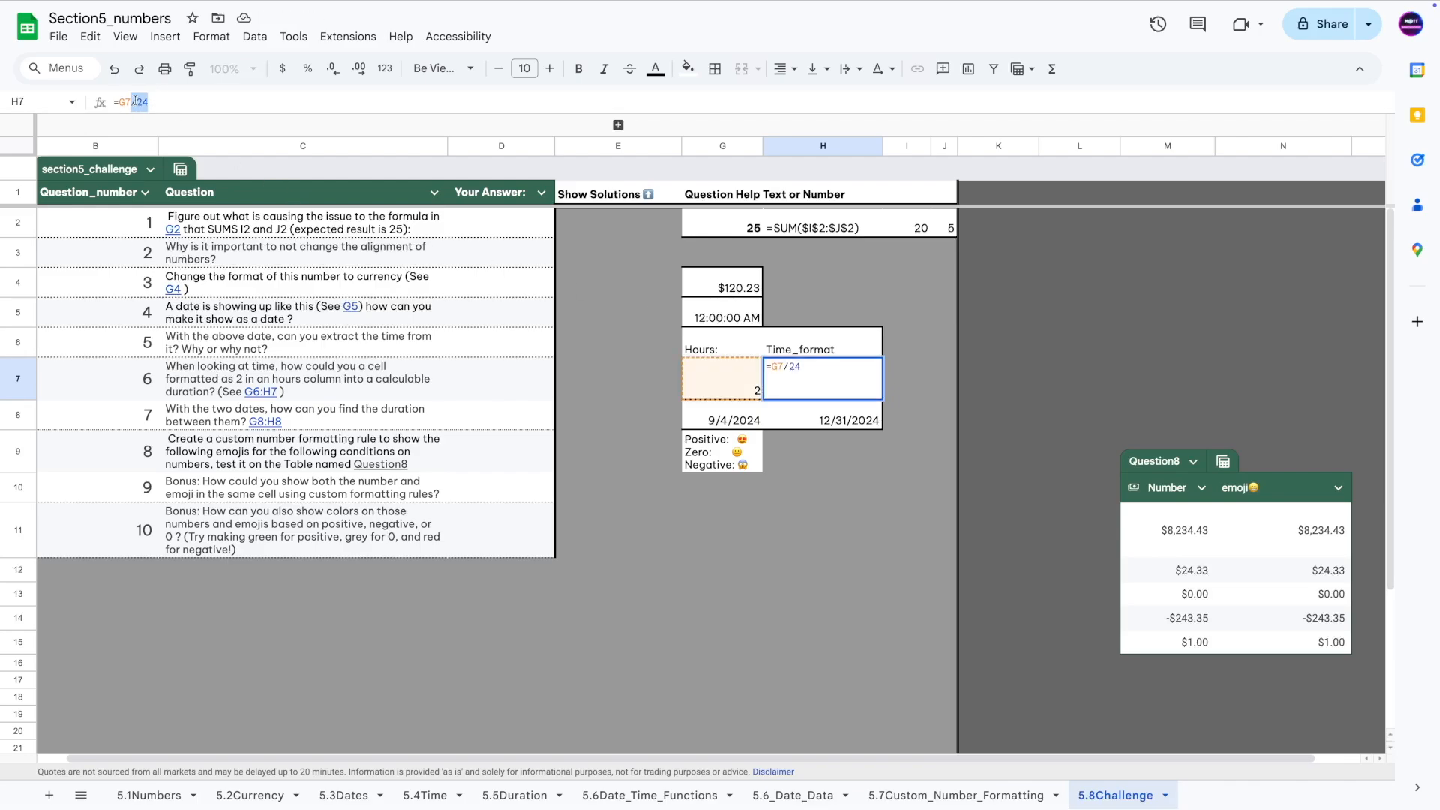
key(Return)
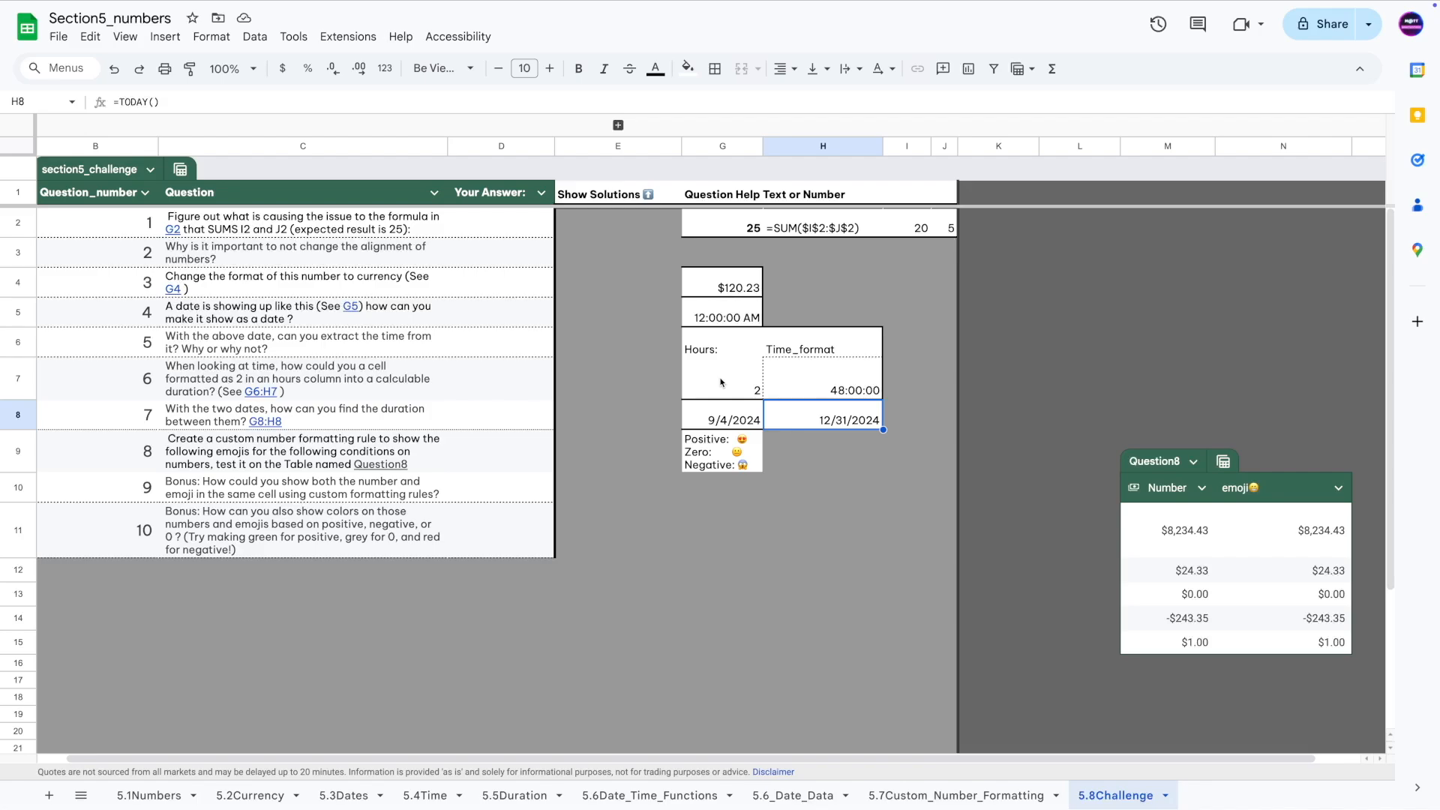
Re-enter =G7/24 in H7 so it shows 2:00:00, then read Question 7.
click(792, 386)
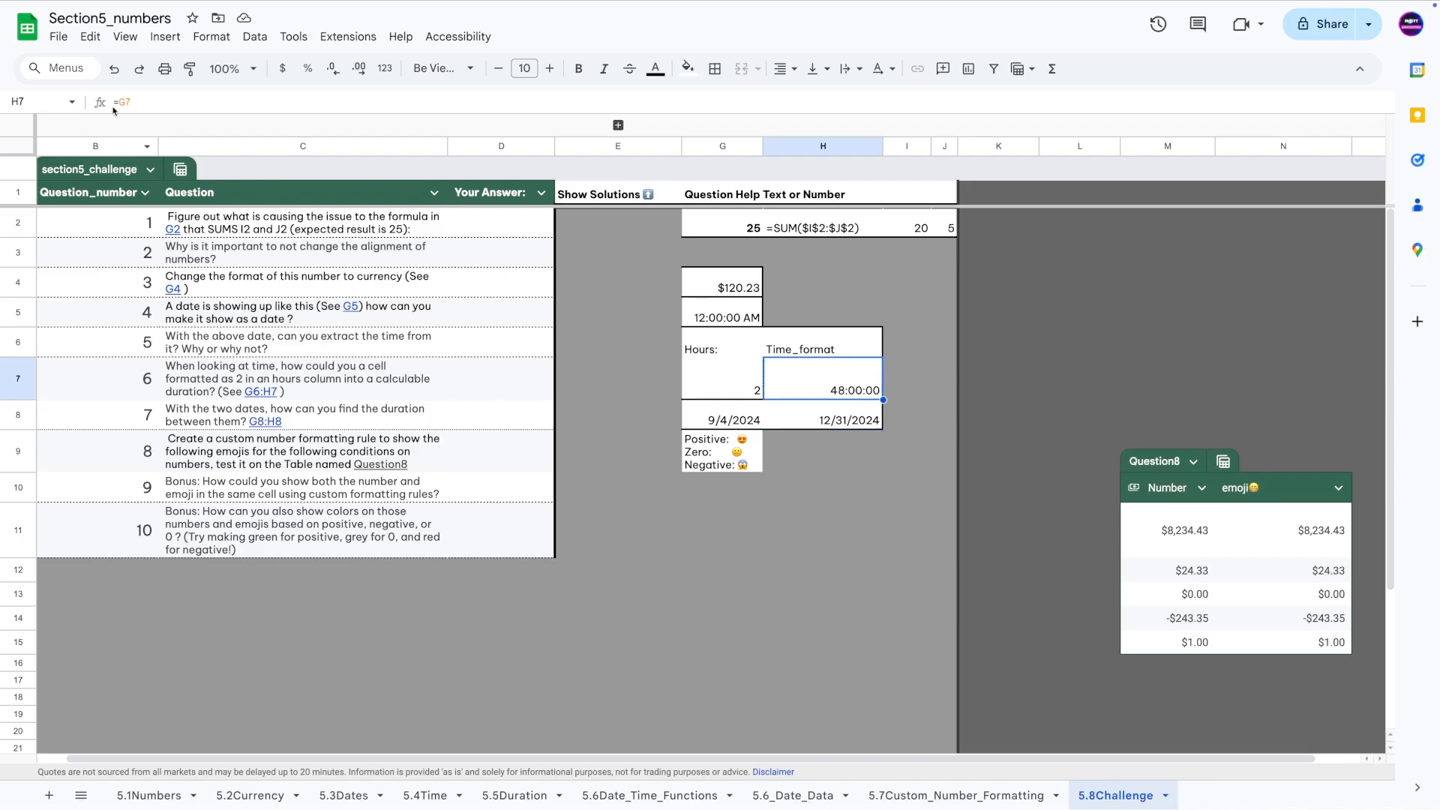
text(=G7/24)
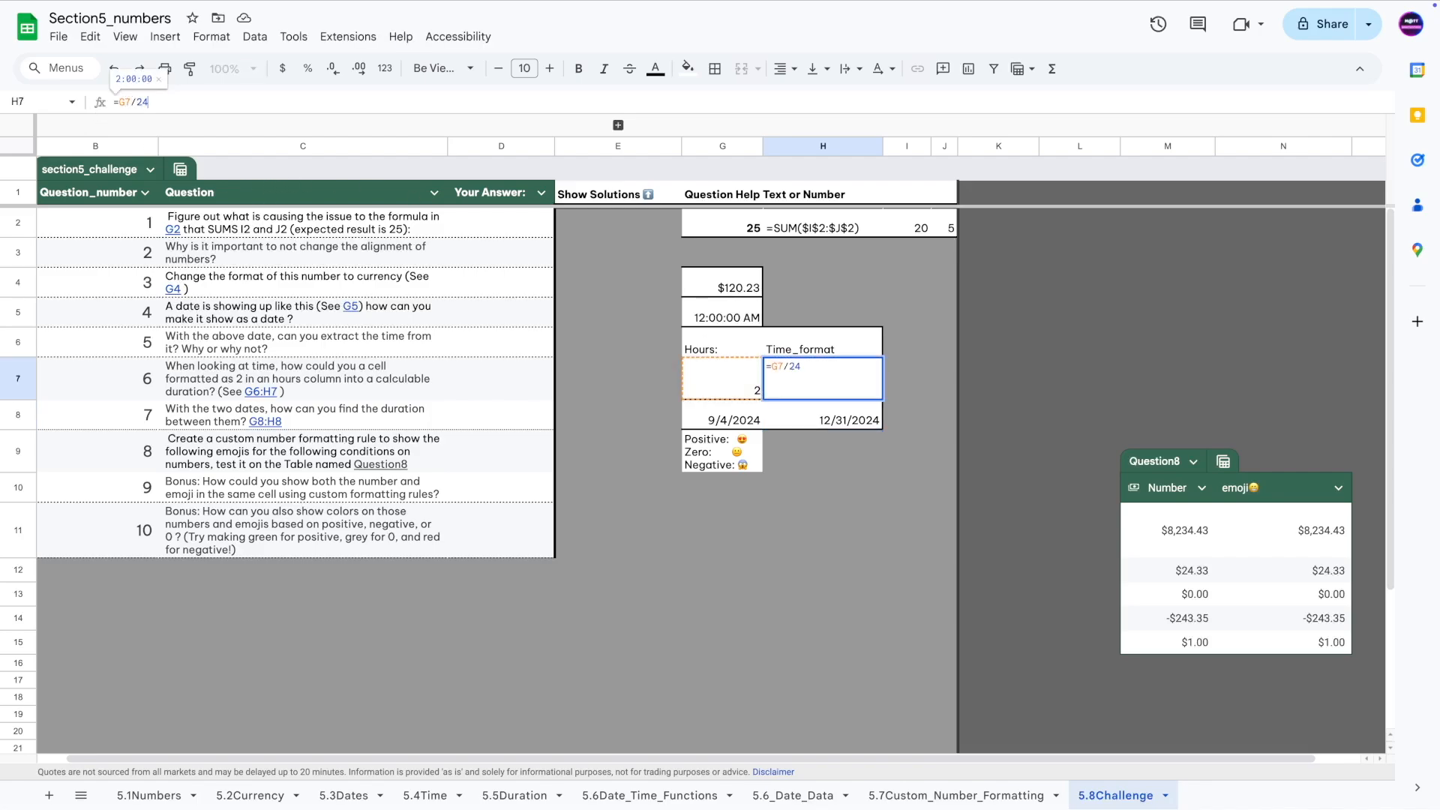
key(Return)
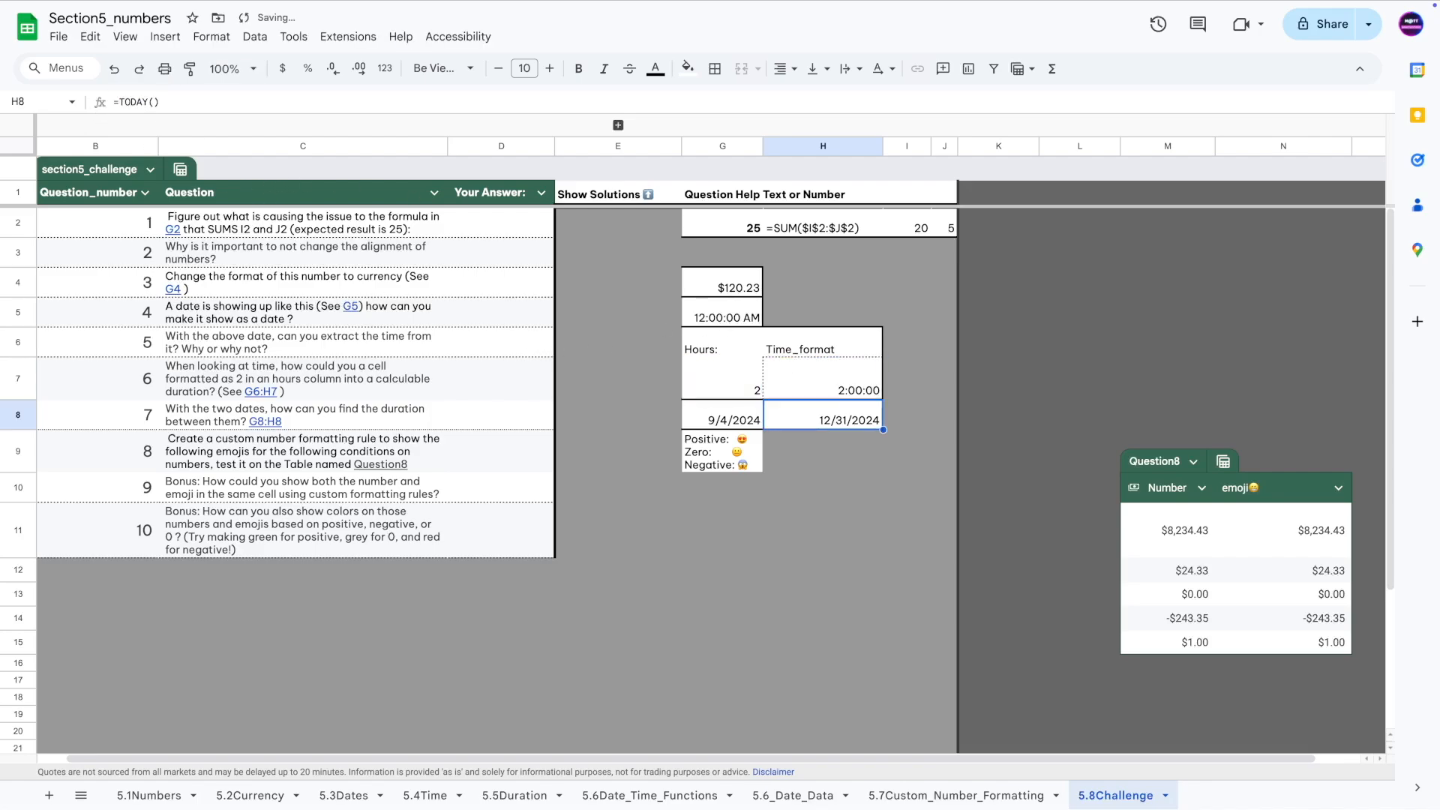
click(200, 419)
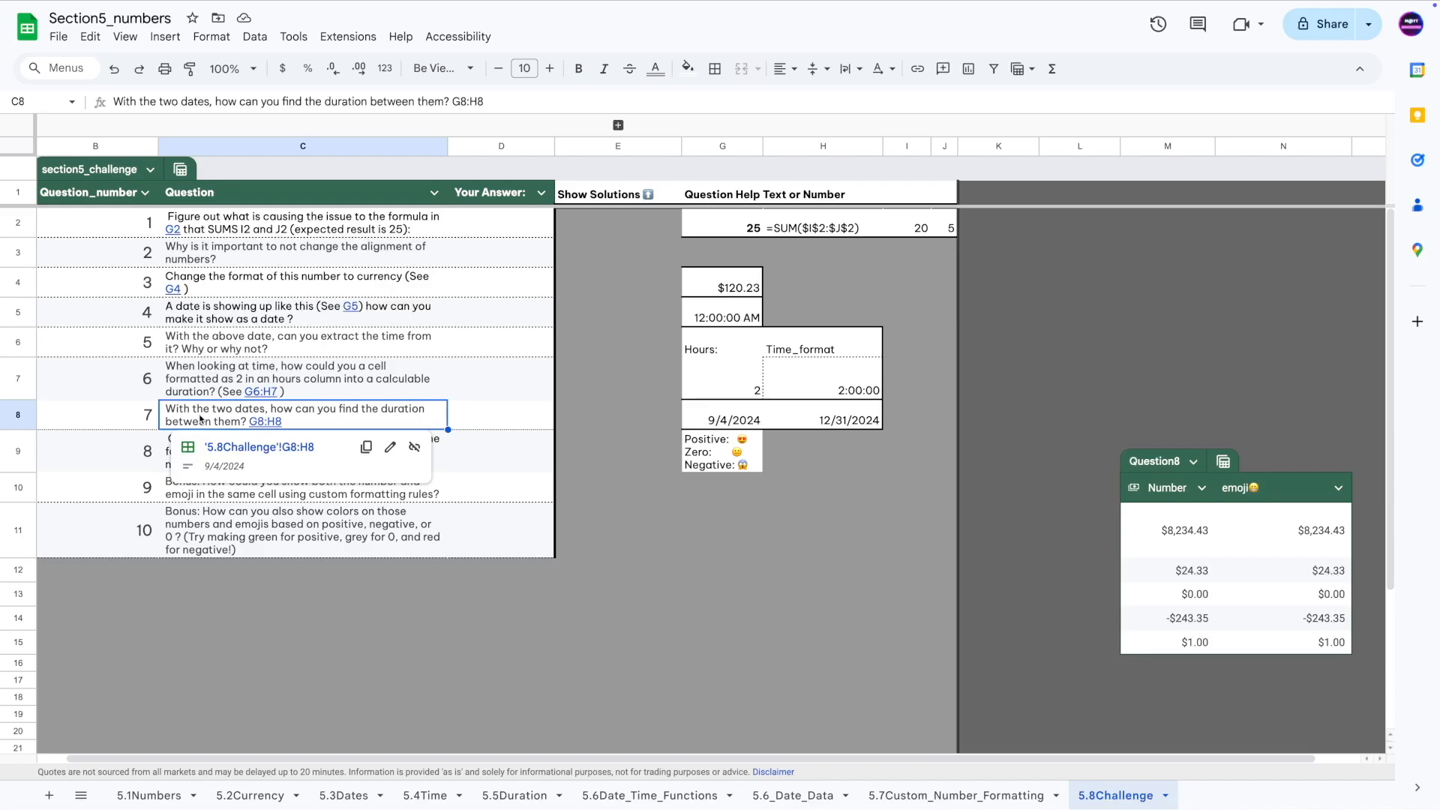
click(714, 420)
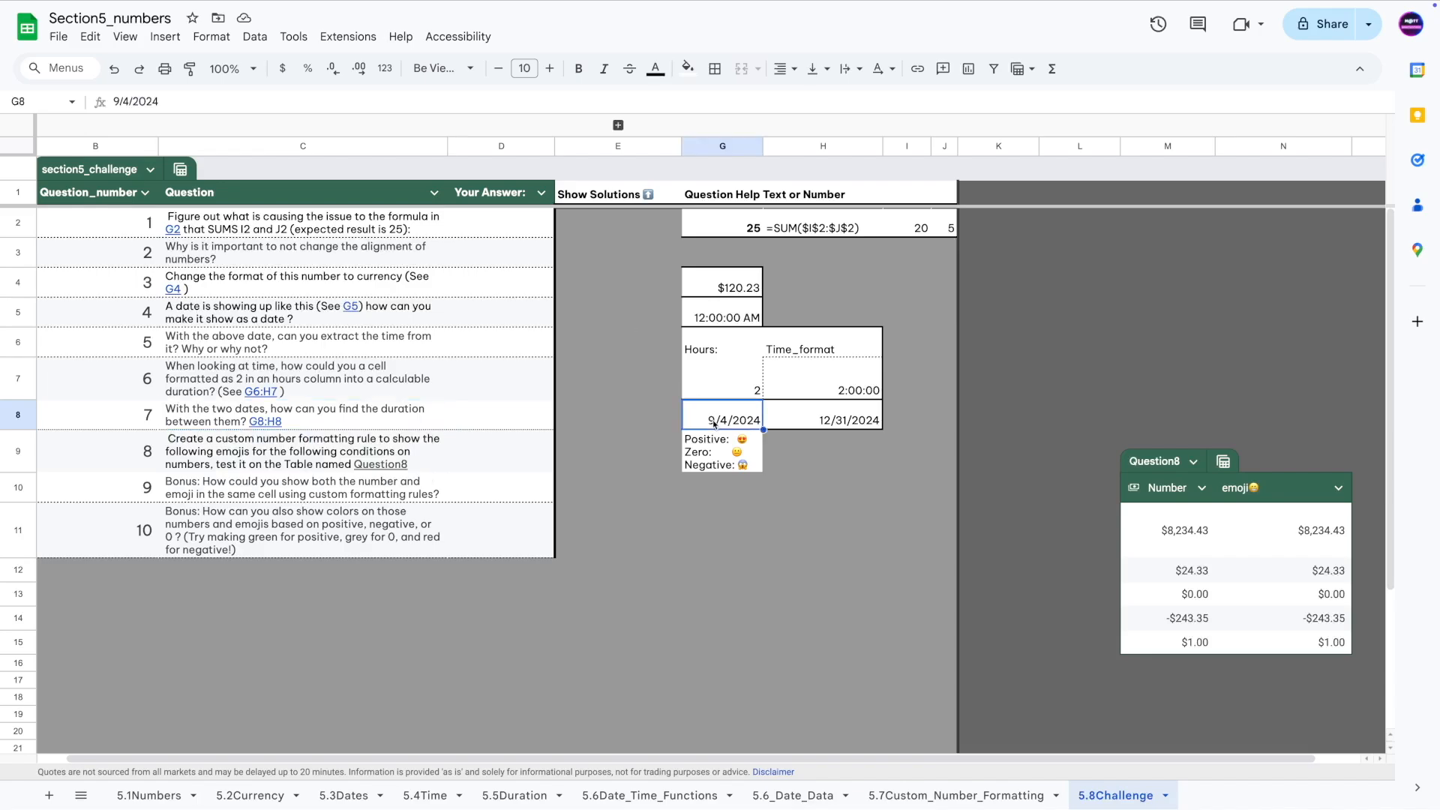
click(807, 427)
click(717, 422)
click(857, 420)
click(737, 420)
click(807, 425)
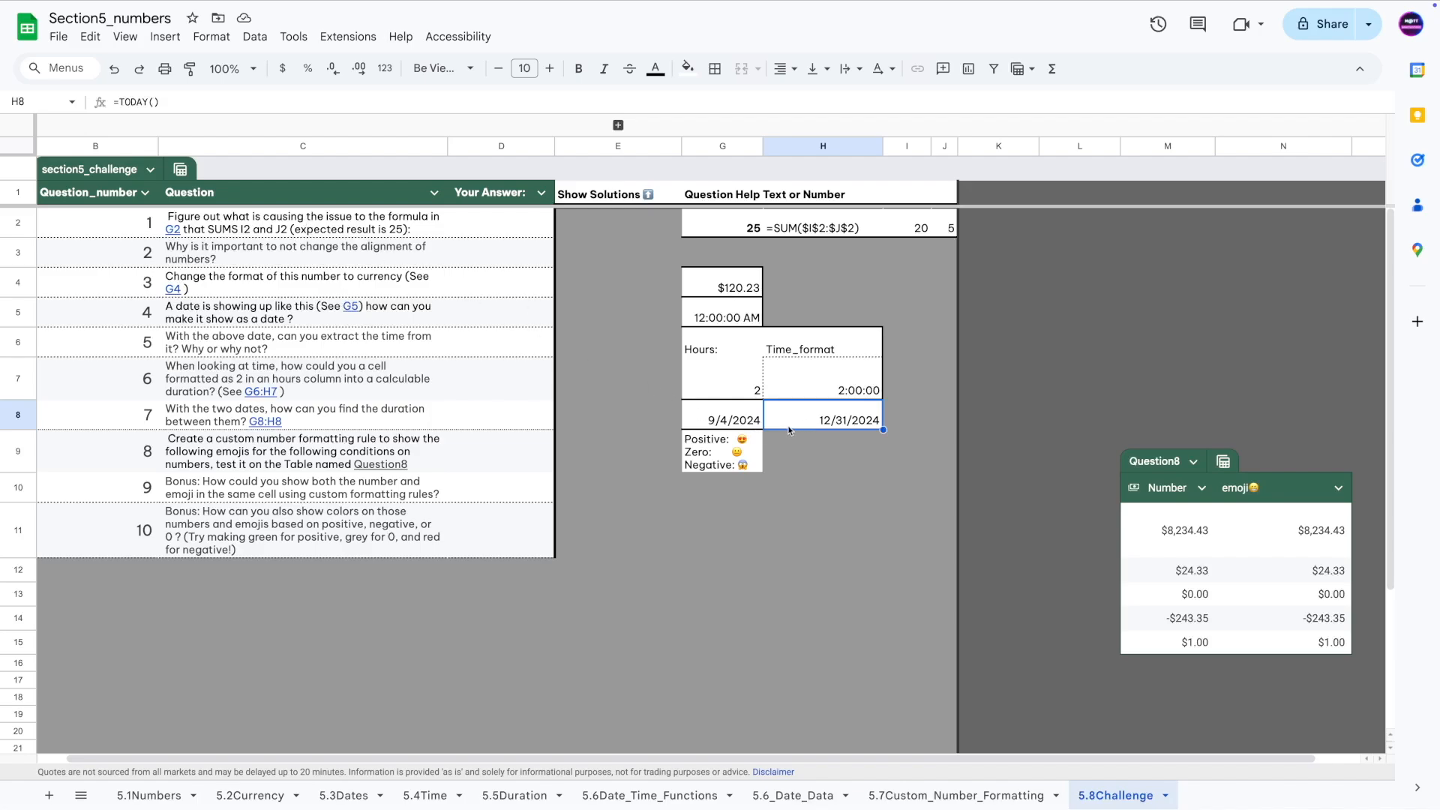
click(724, 415)
click(211, 101)
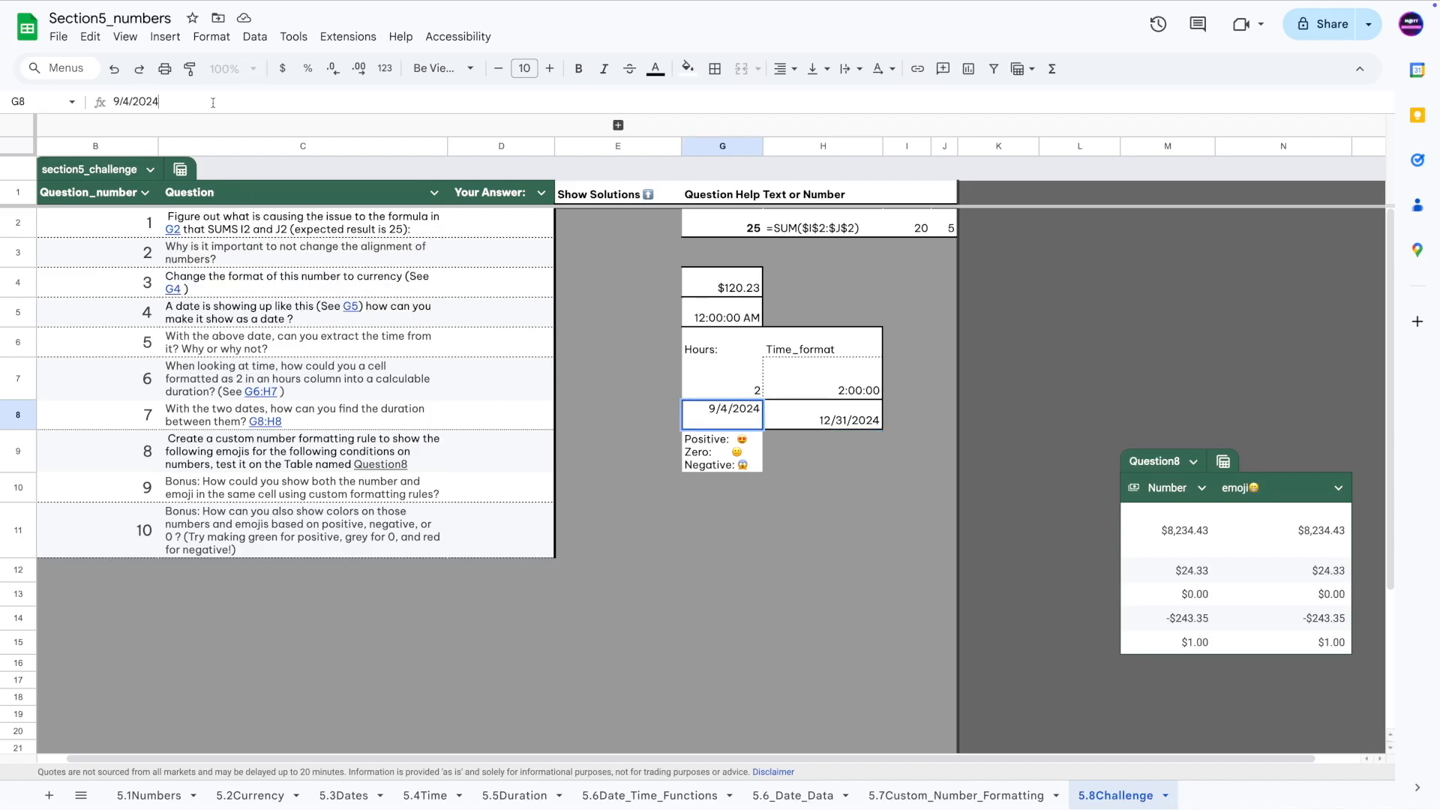
click(813, 418)
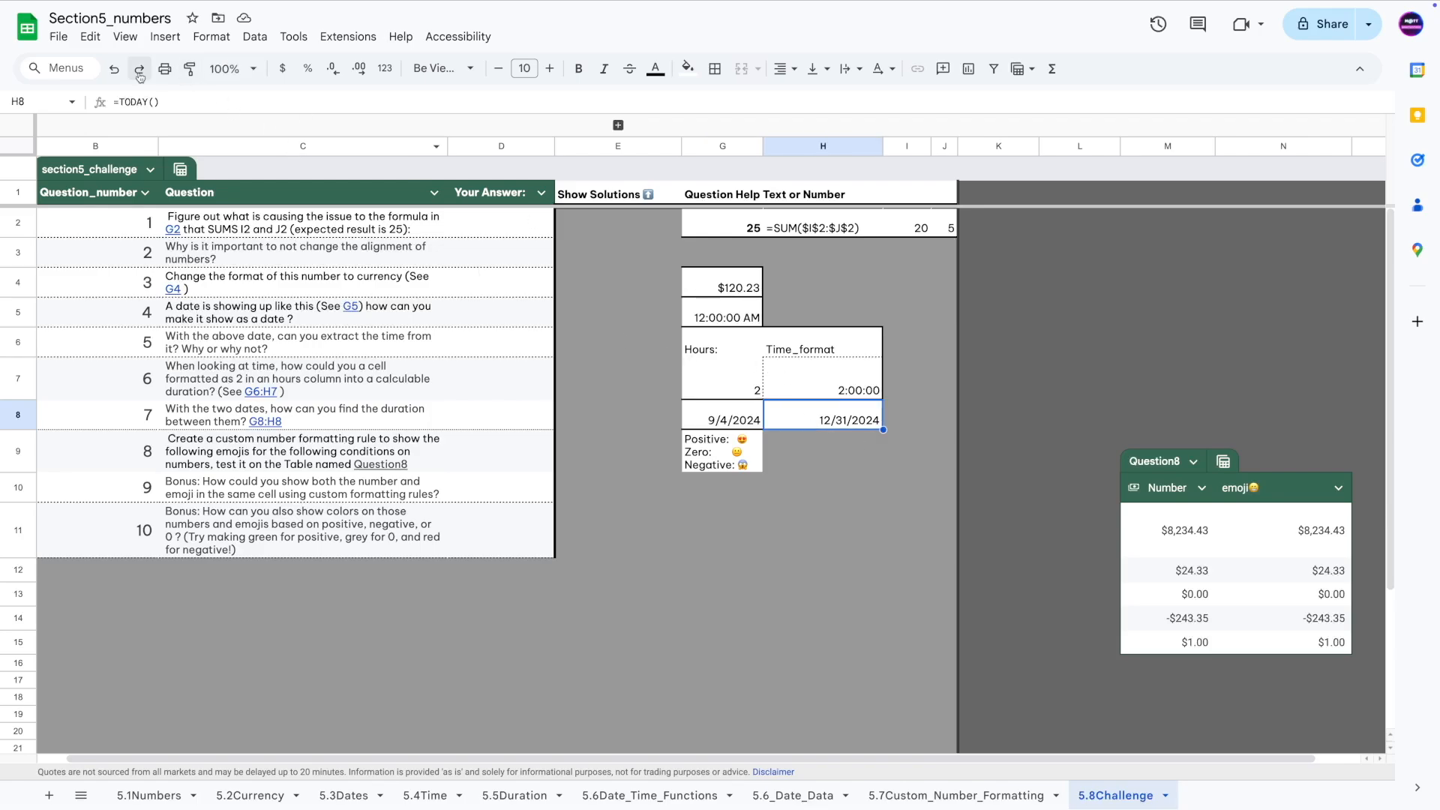
click(197, 102)
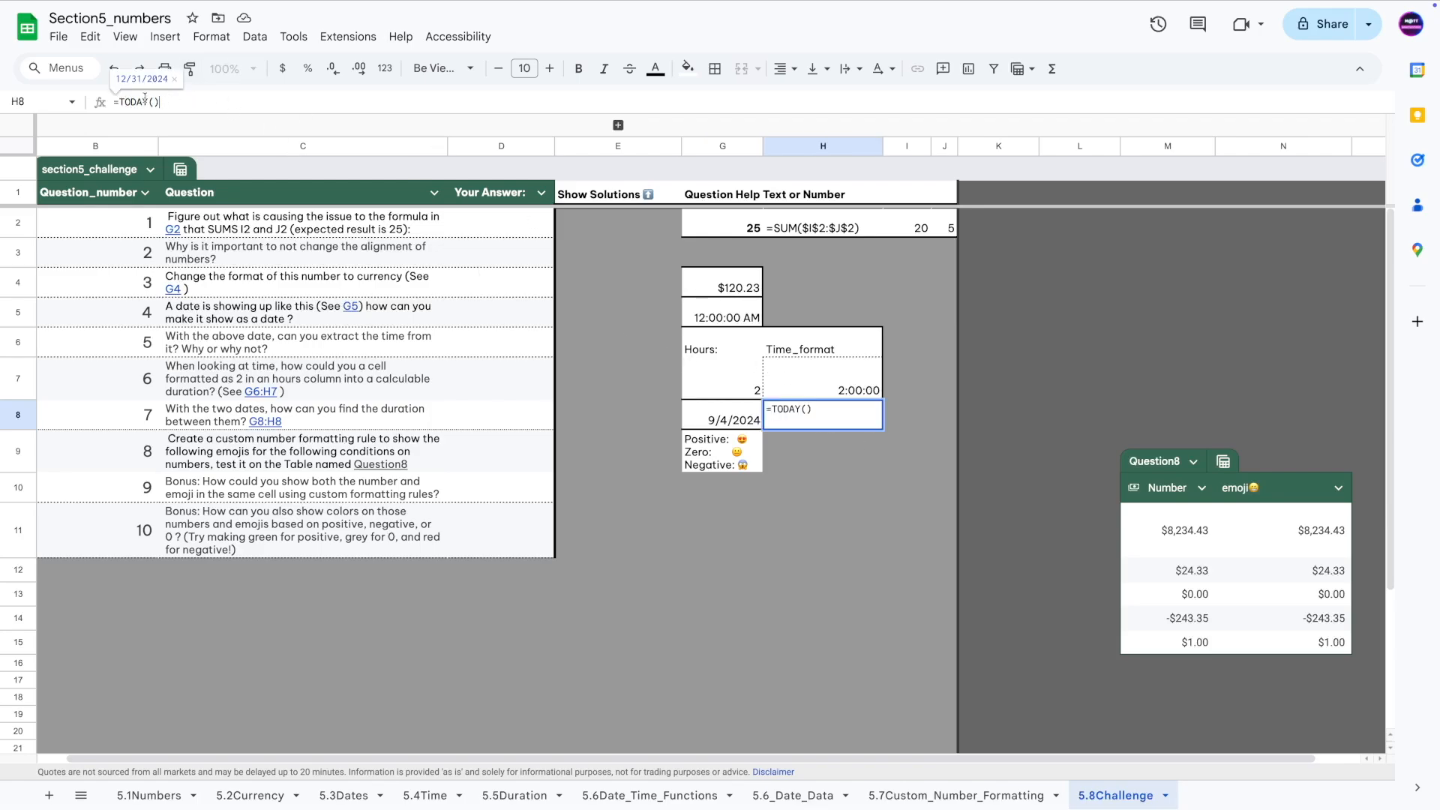
drag(143, 103, 123, 102)
text(NOW)
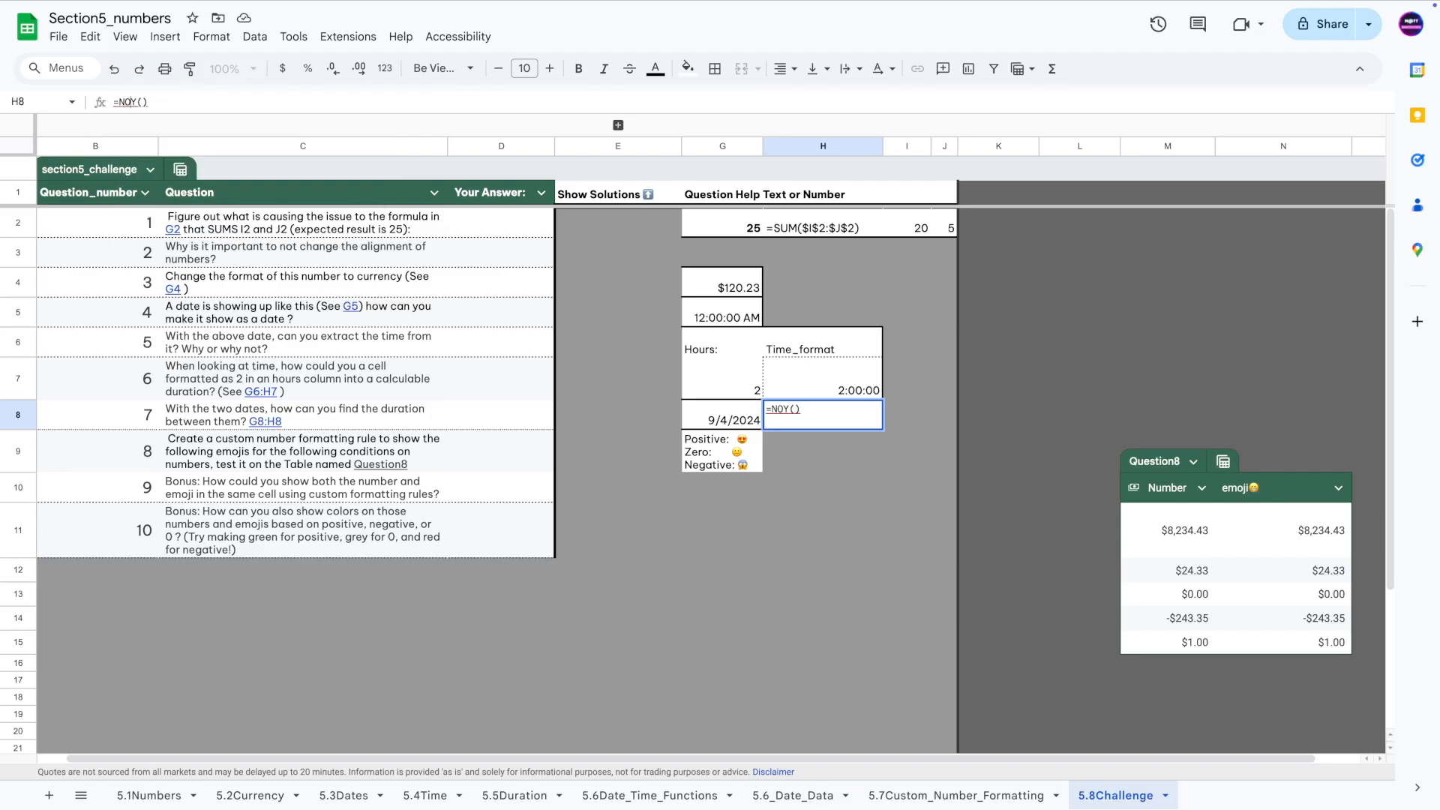
key(Delete)
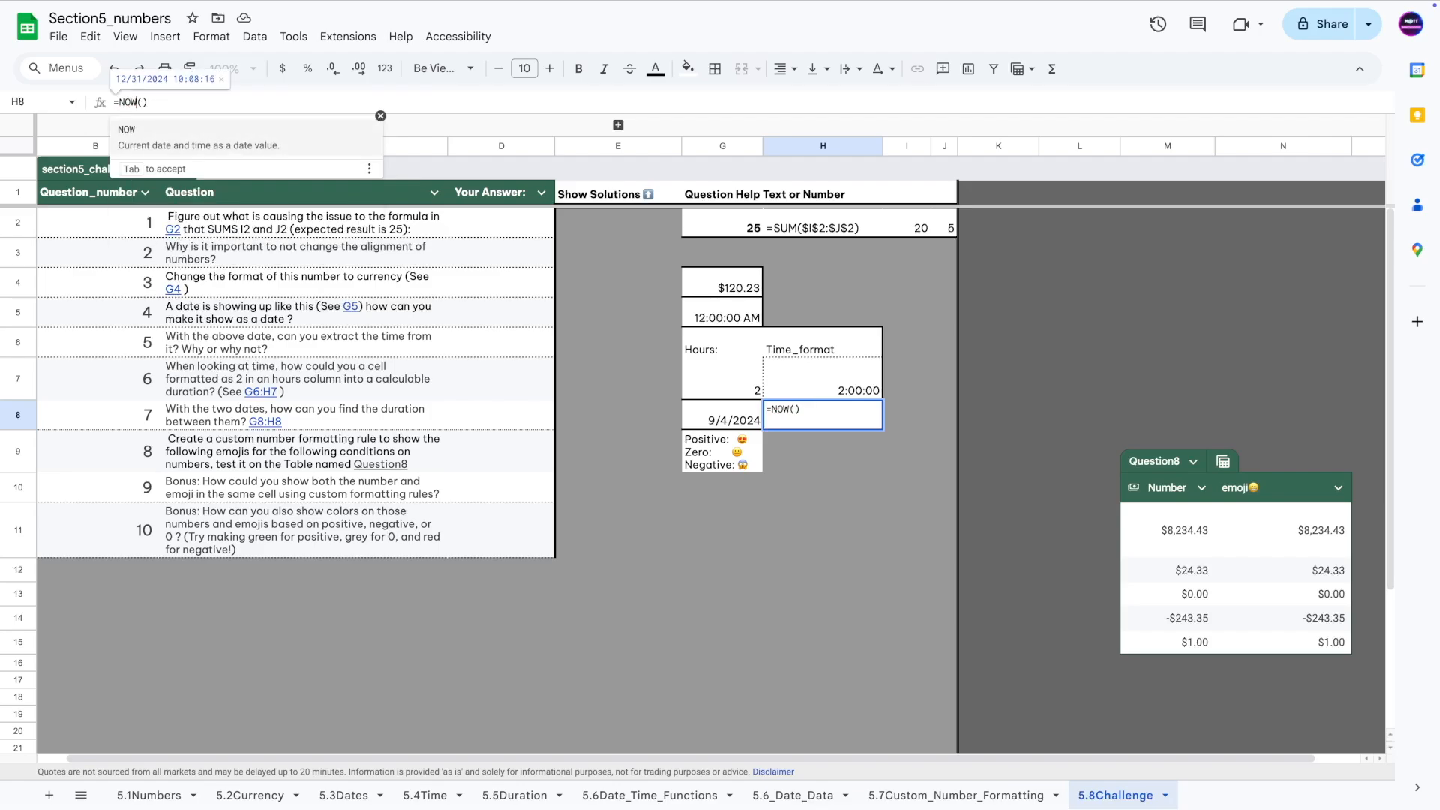
click(138, 102)
key(Escape)
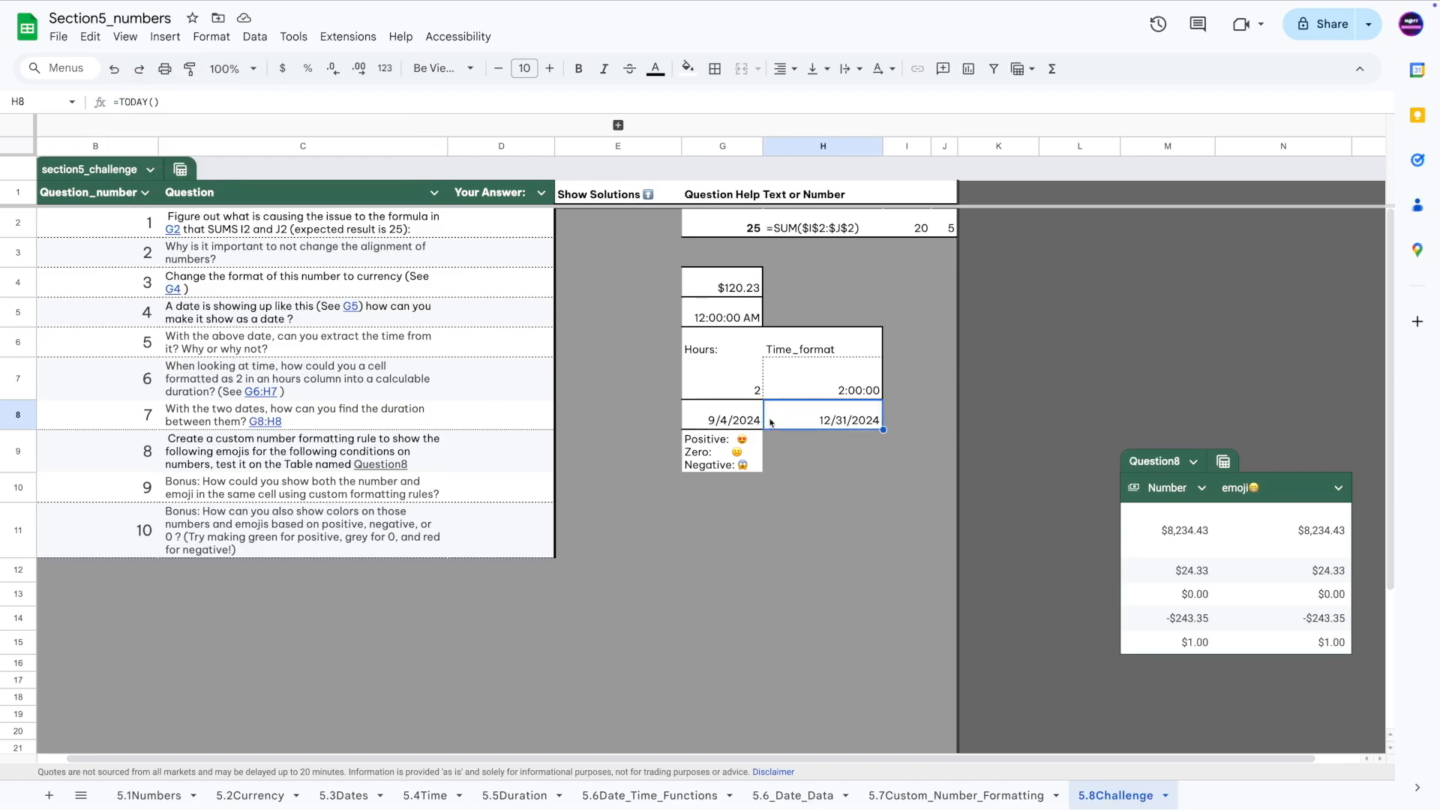
key(Left)
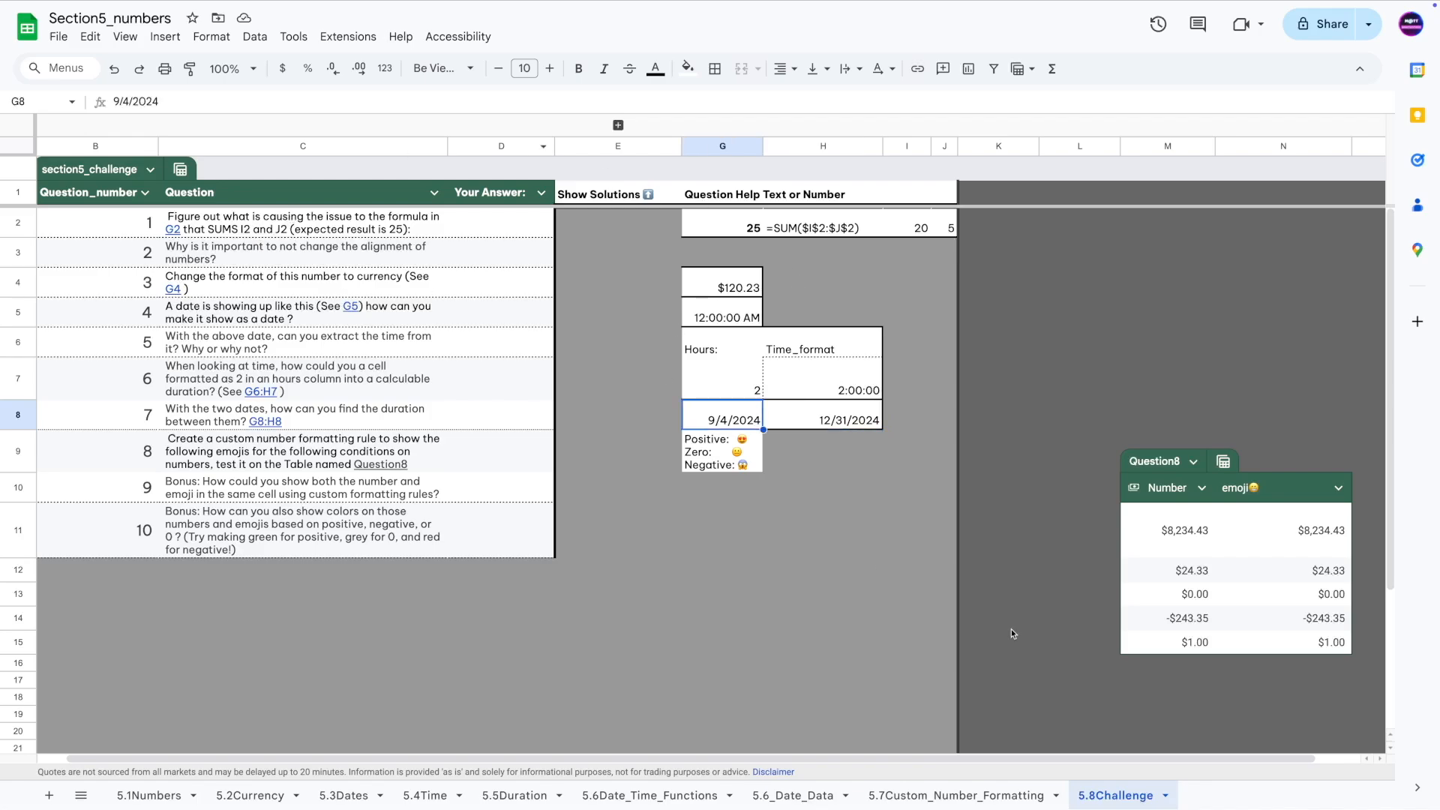
Select the empty cell I8 beside the dates and give it a white fill.
click(844, 418)
click(650, 416)
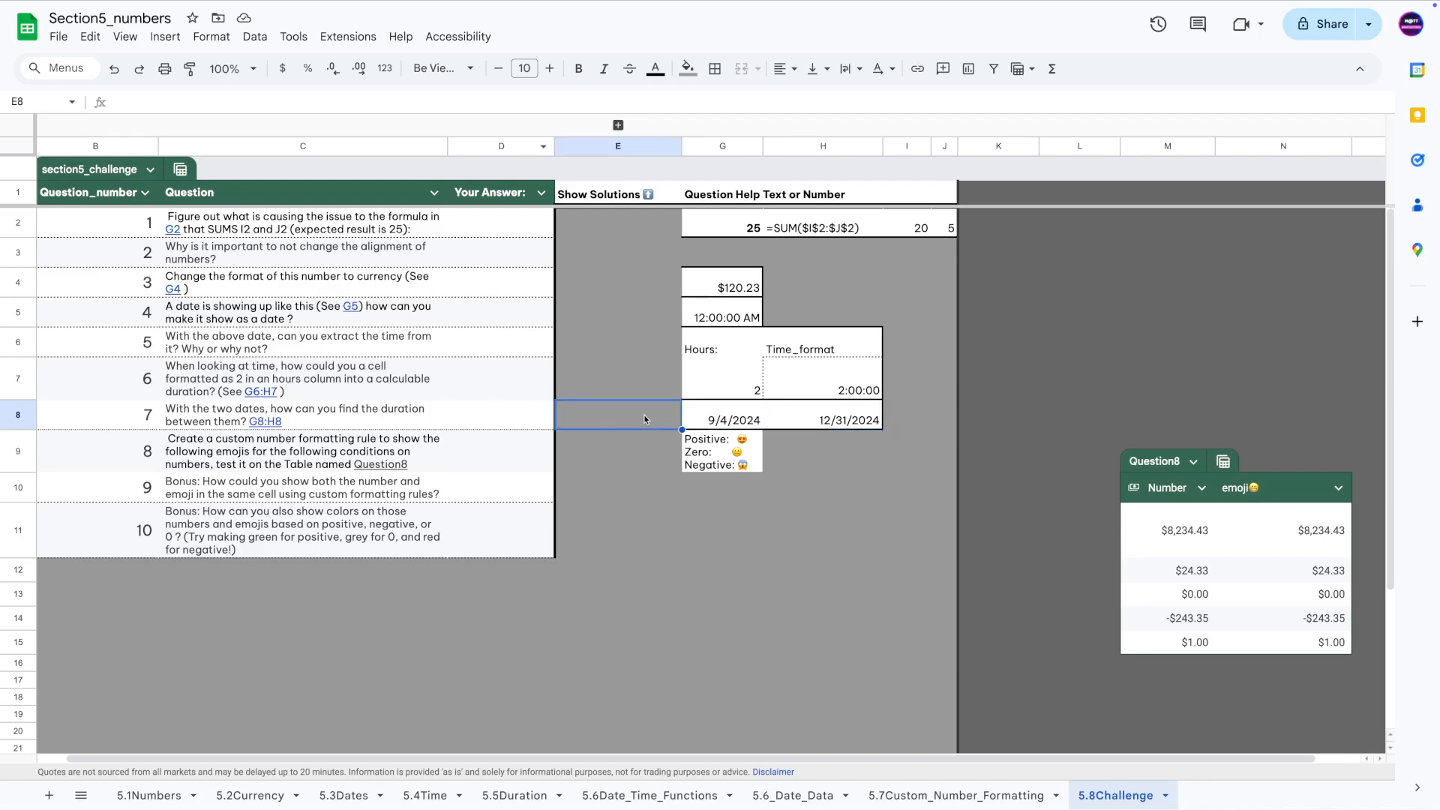
click(750, 416)
click(904, 416)
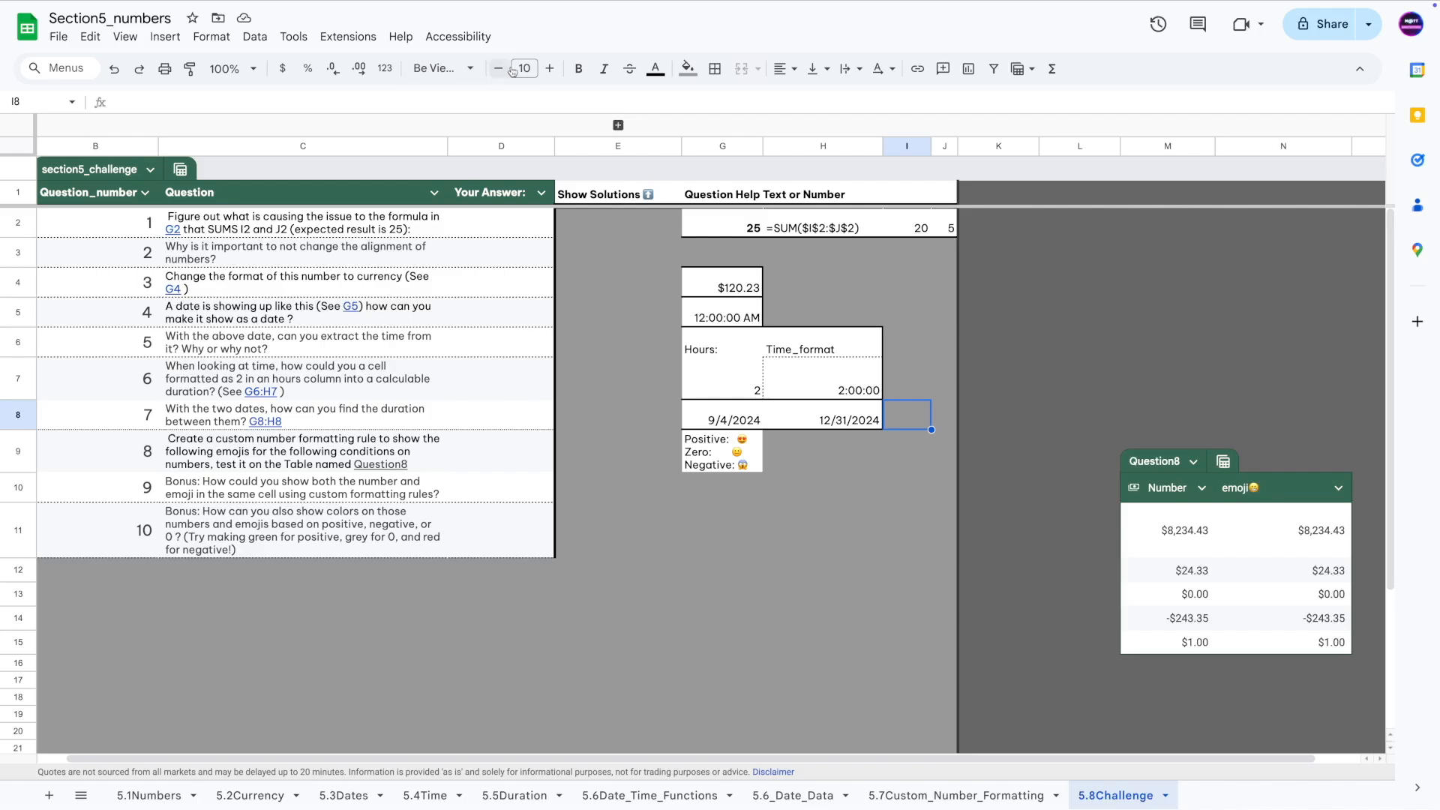
click(687, 68)
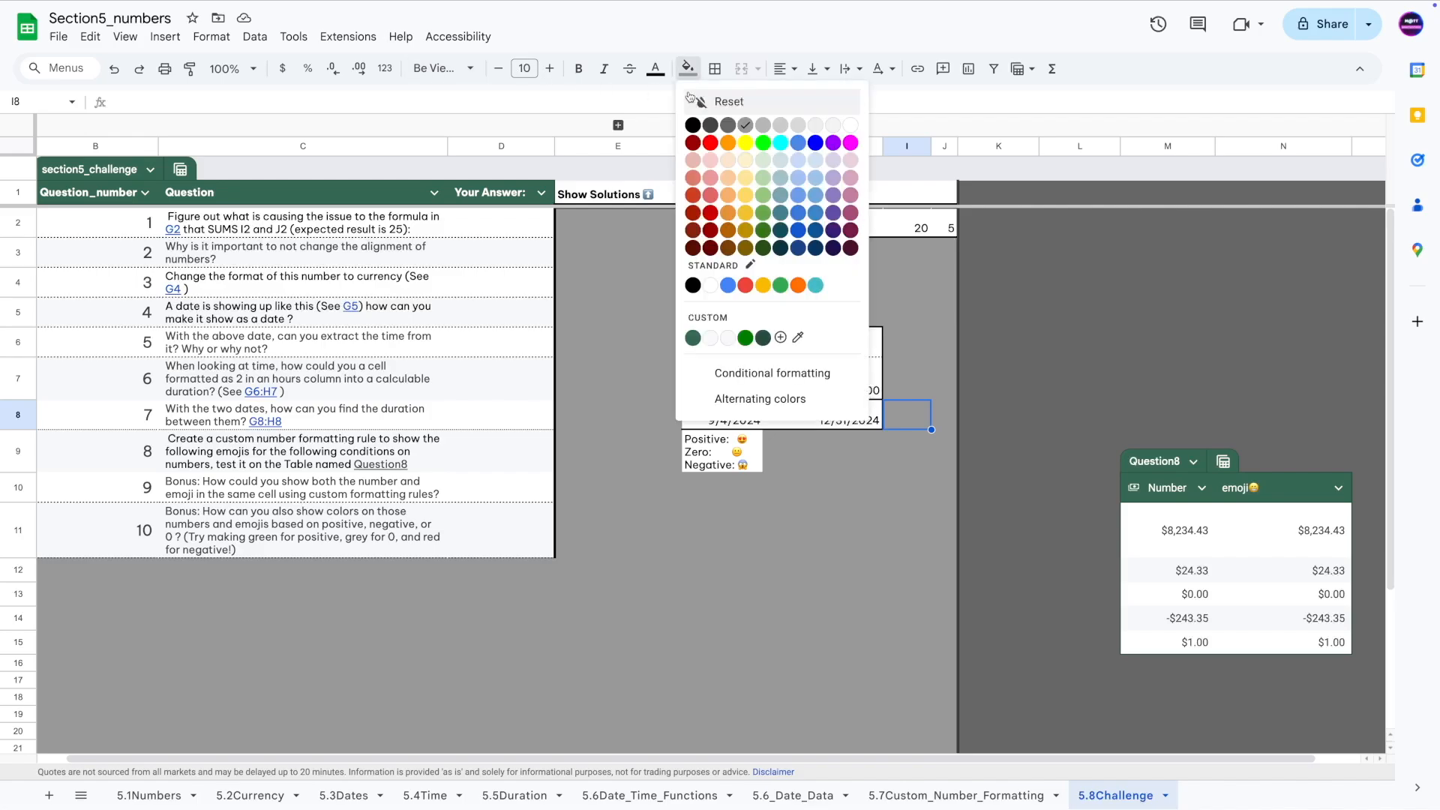
click(851, 125)
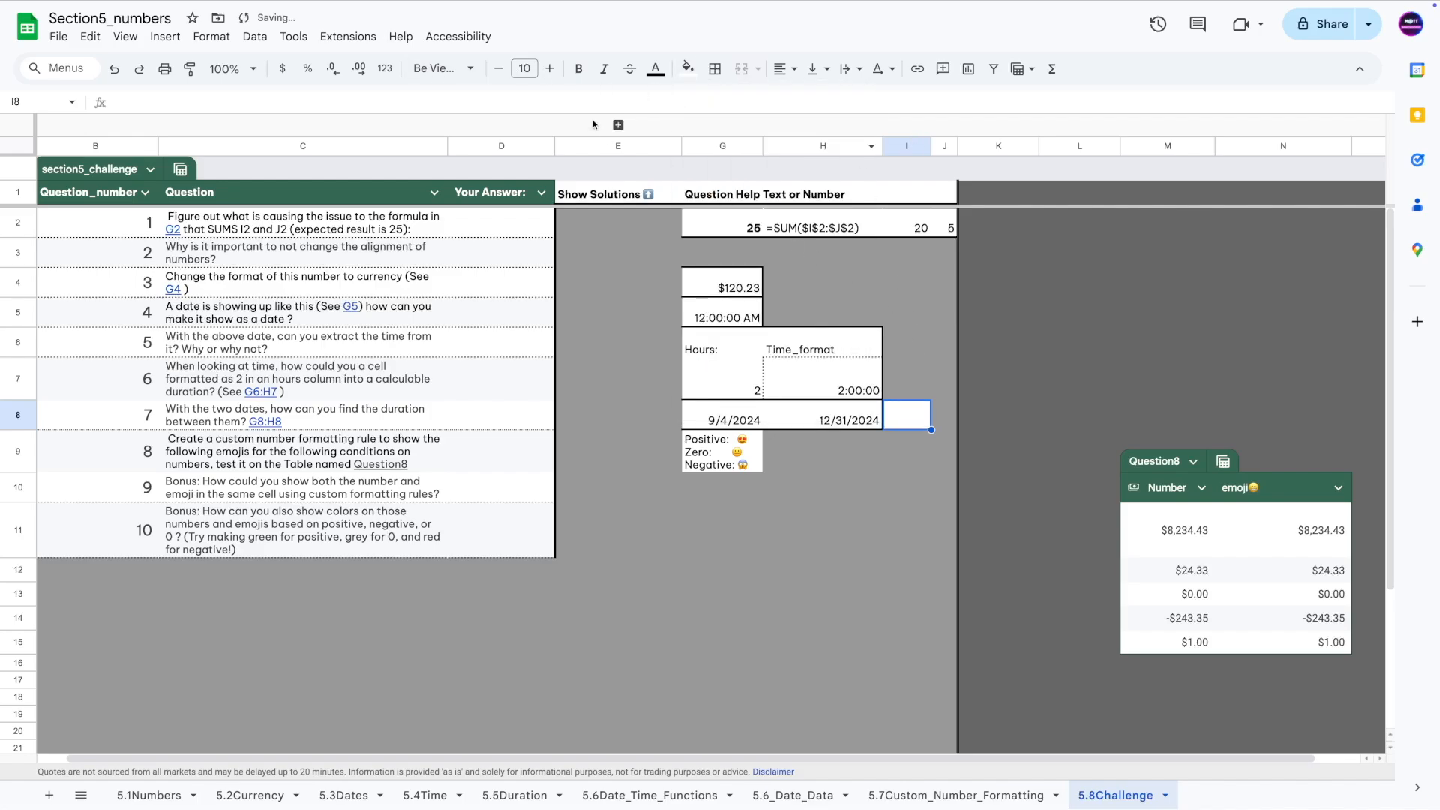
Add a dashed outline border around I8.
click(715, 68)
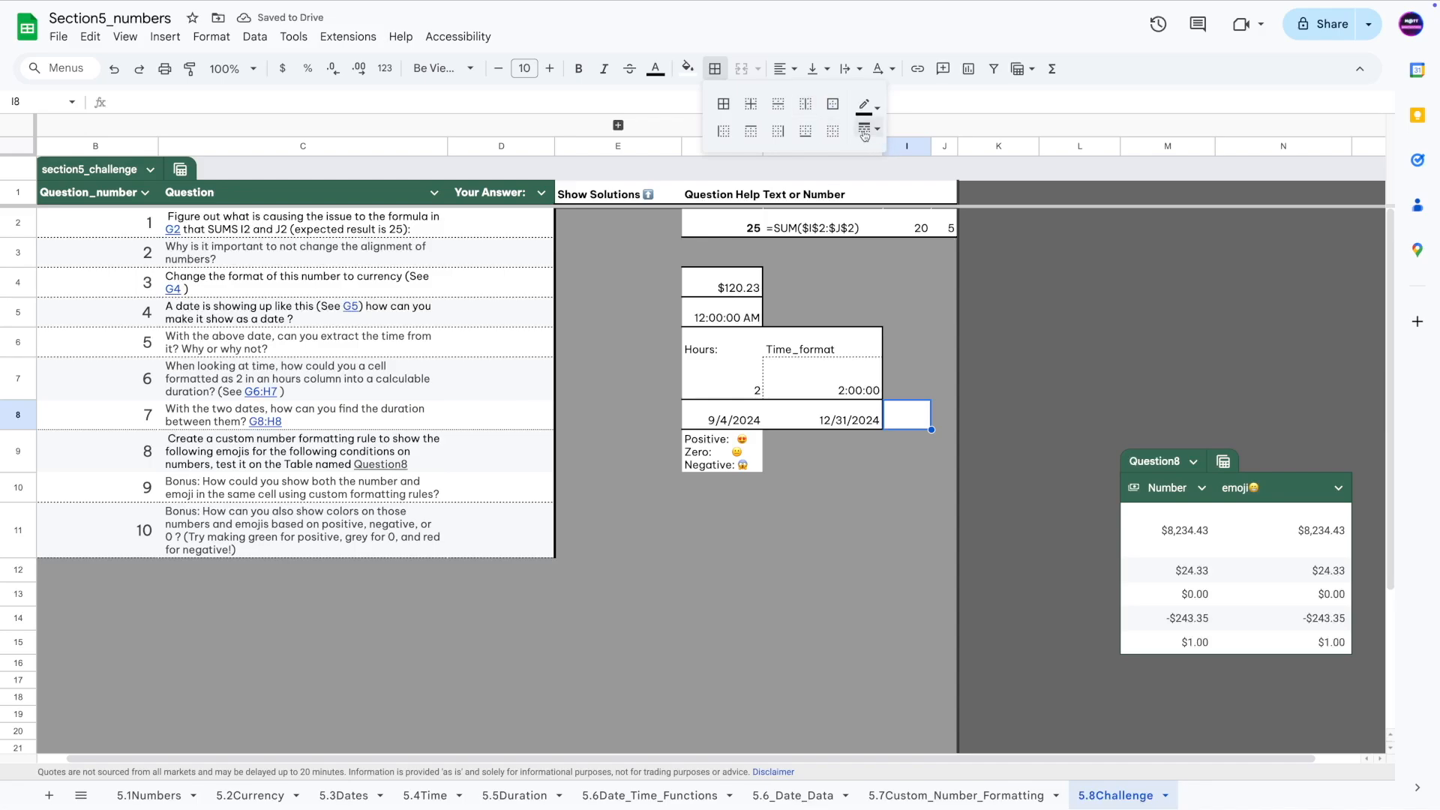
click(866, 131)
click(906, 214)
click(856, 456)
click(912, 416)
click(719, 69)
click(832, 104)
click(759, 538)
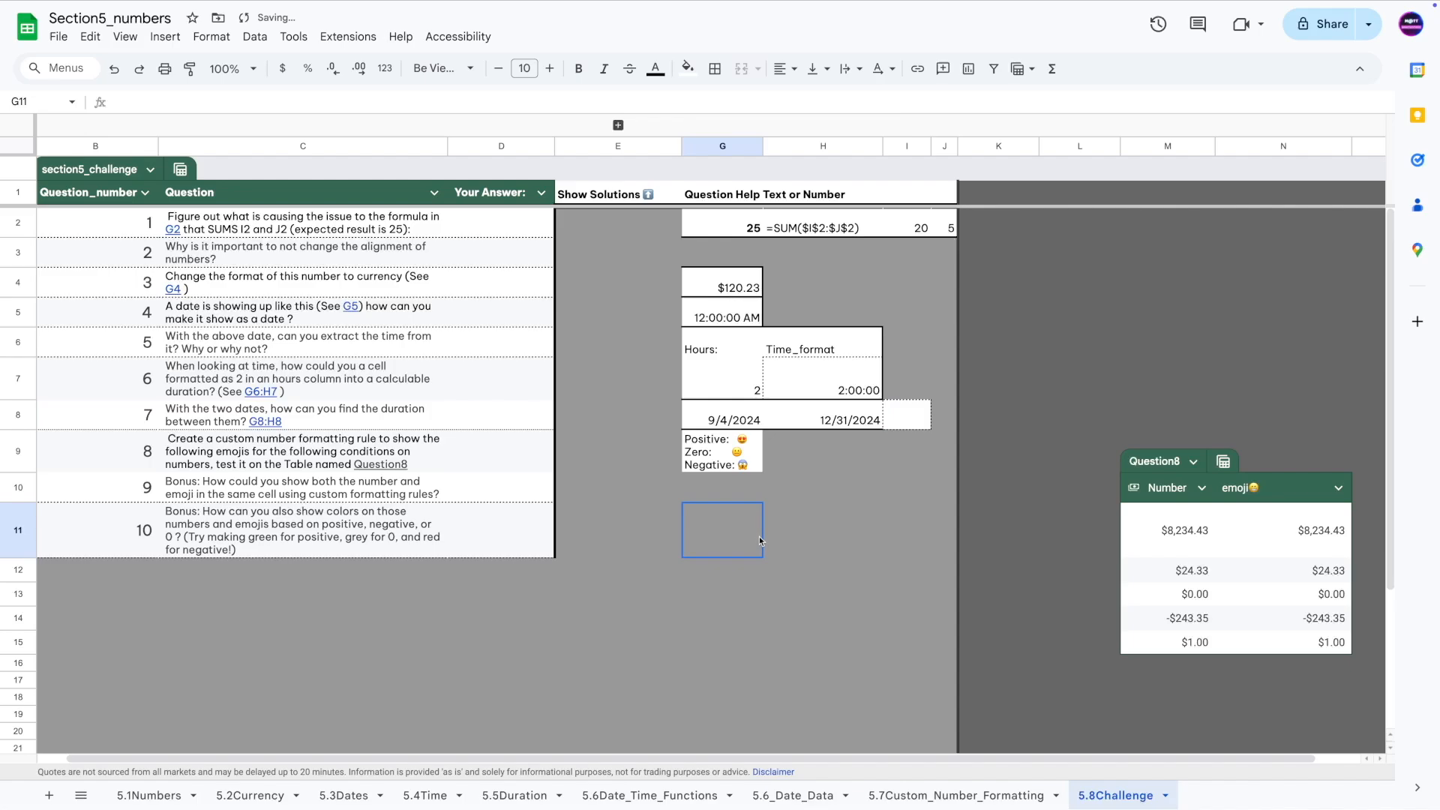
Enter =H8-G8 in I8 to count the days between the dates, and copy the result.
click(919, 420)
double_click(906, 414)
text(=)
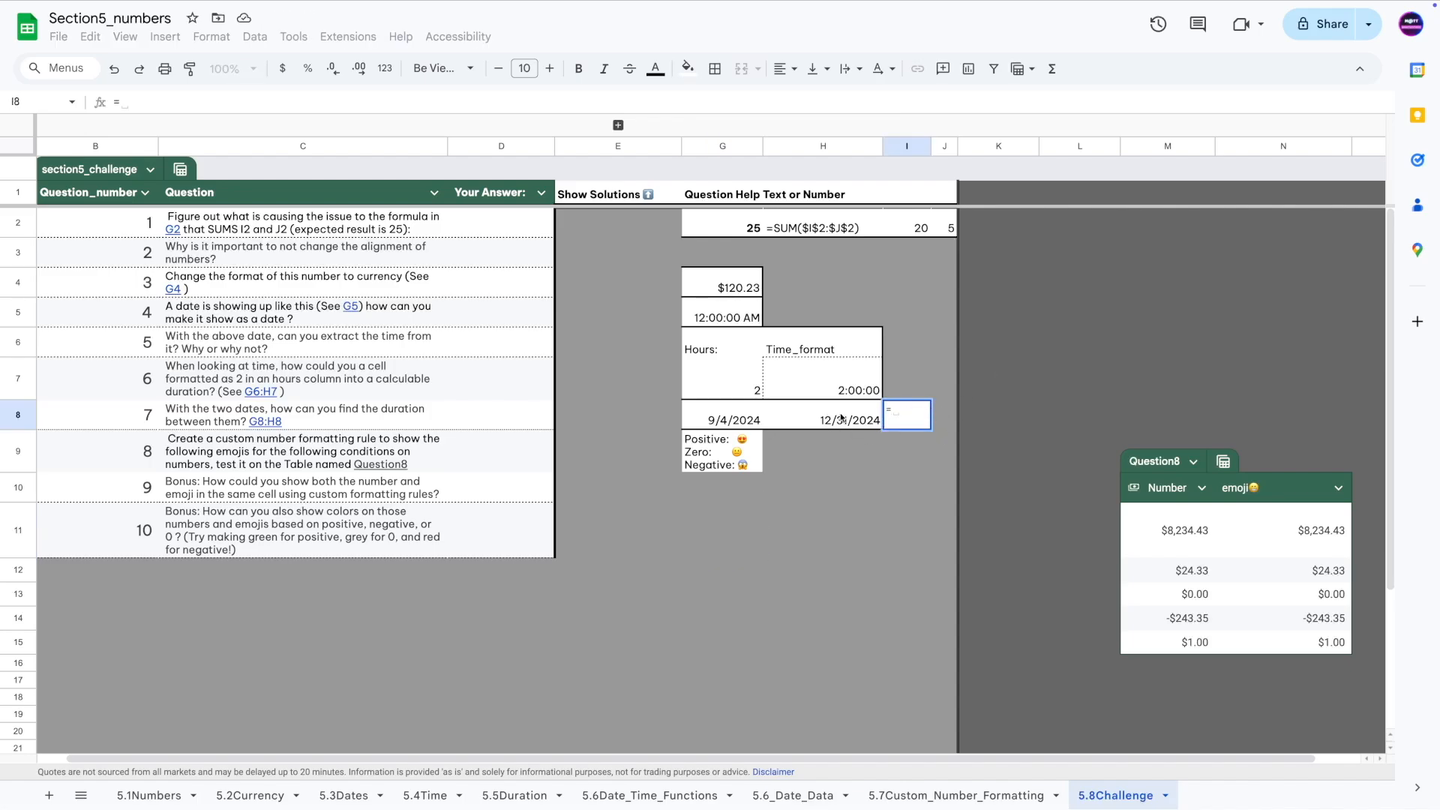
click(793, 421)
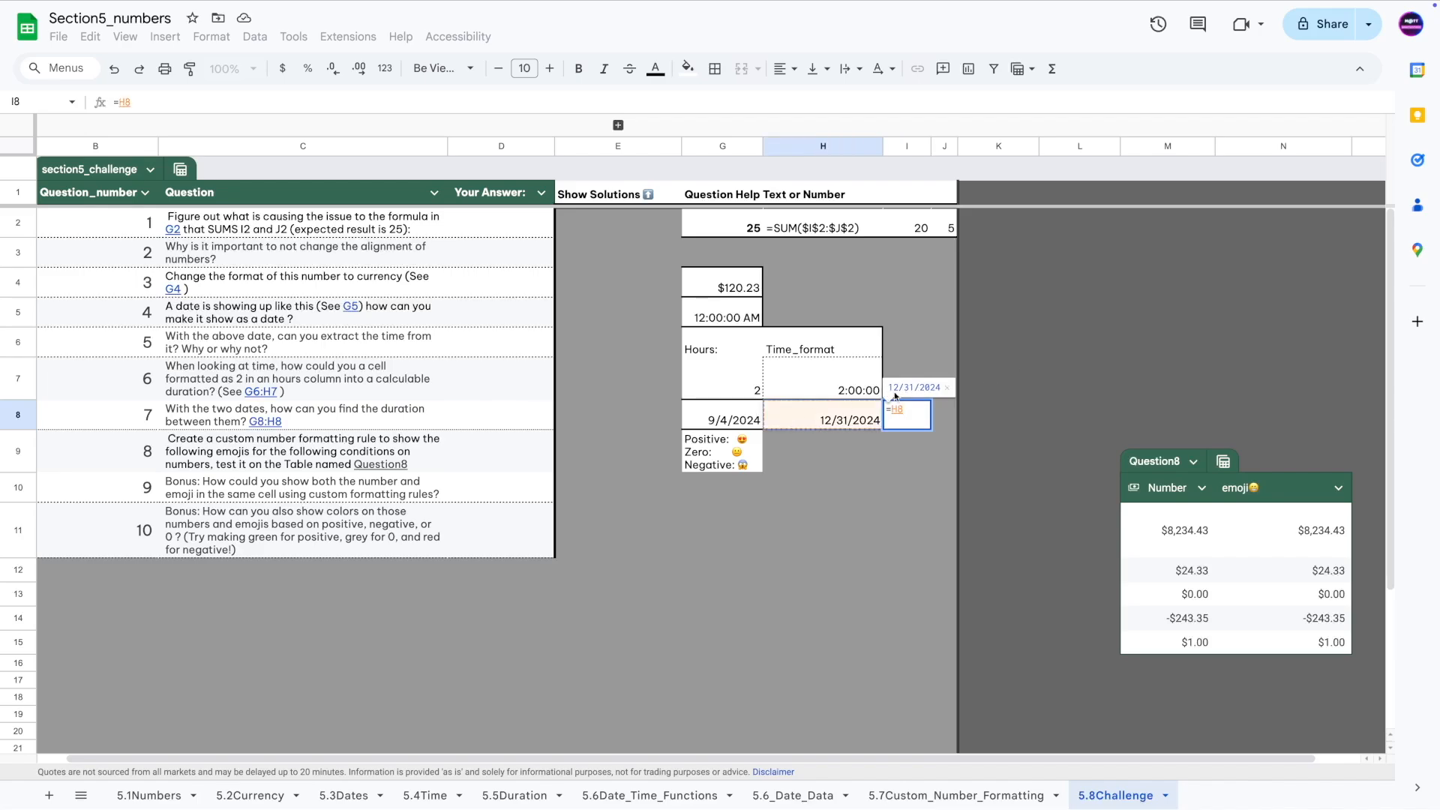
text(-)
click(710, 423)
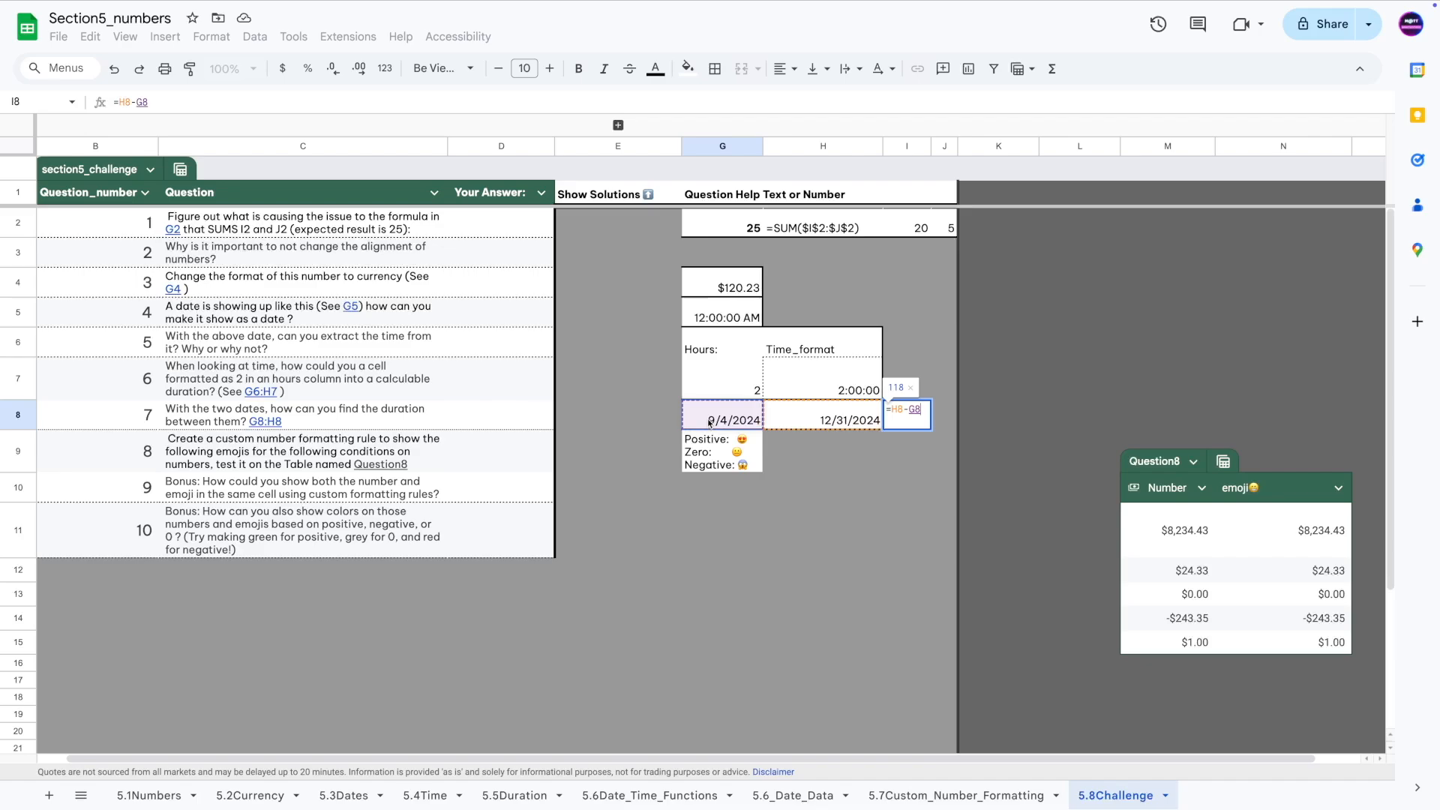
key(Return)
click(909, 415)
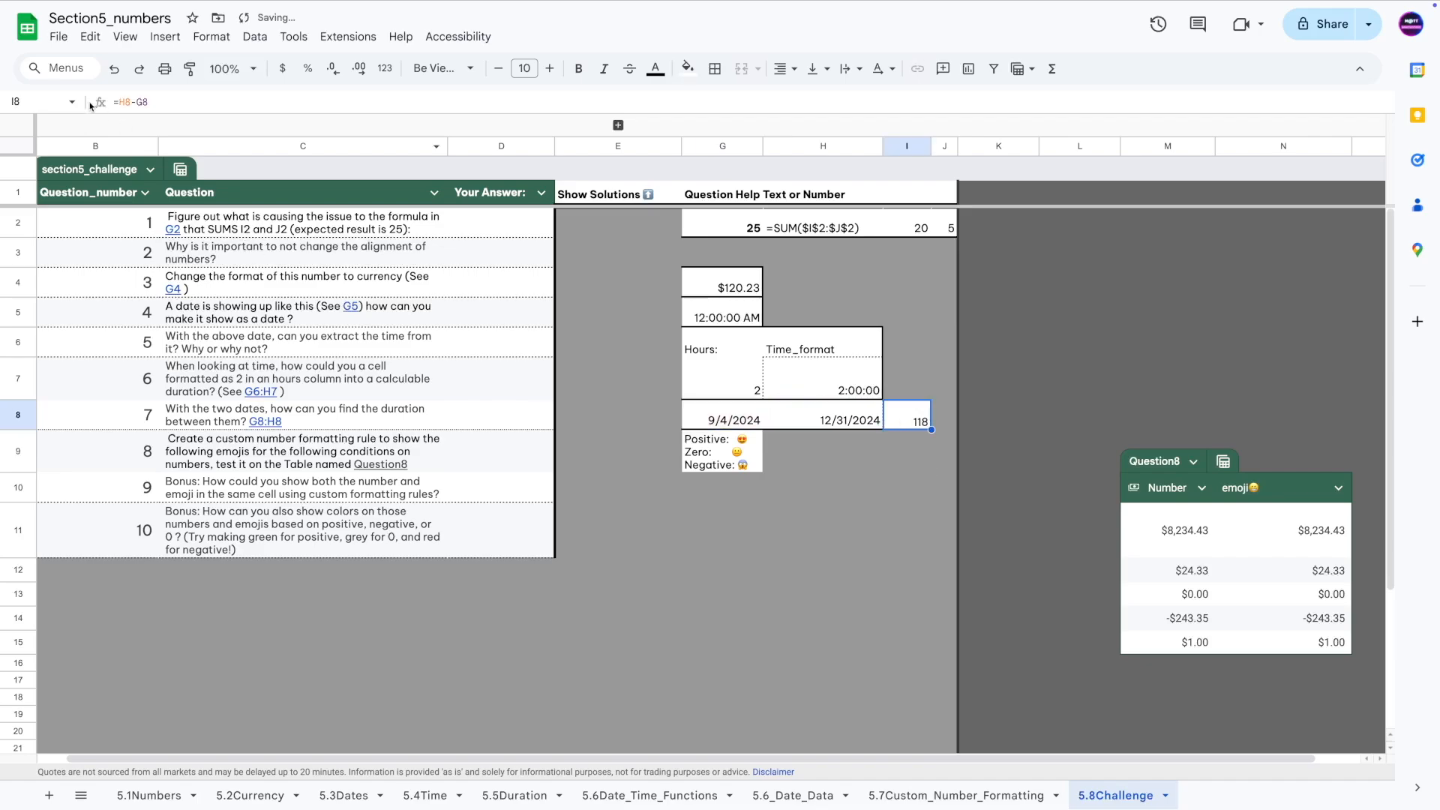
key(ctrl+c)
click(825, 529)
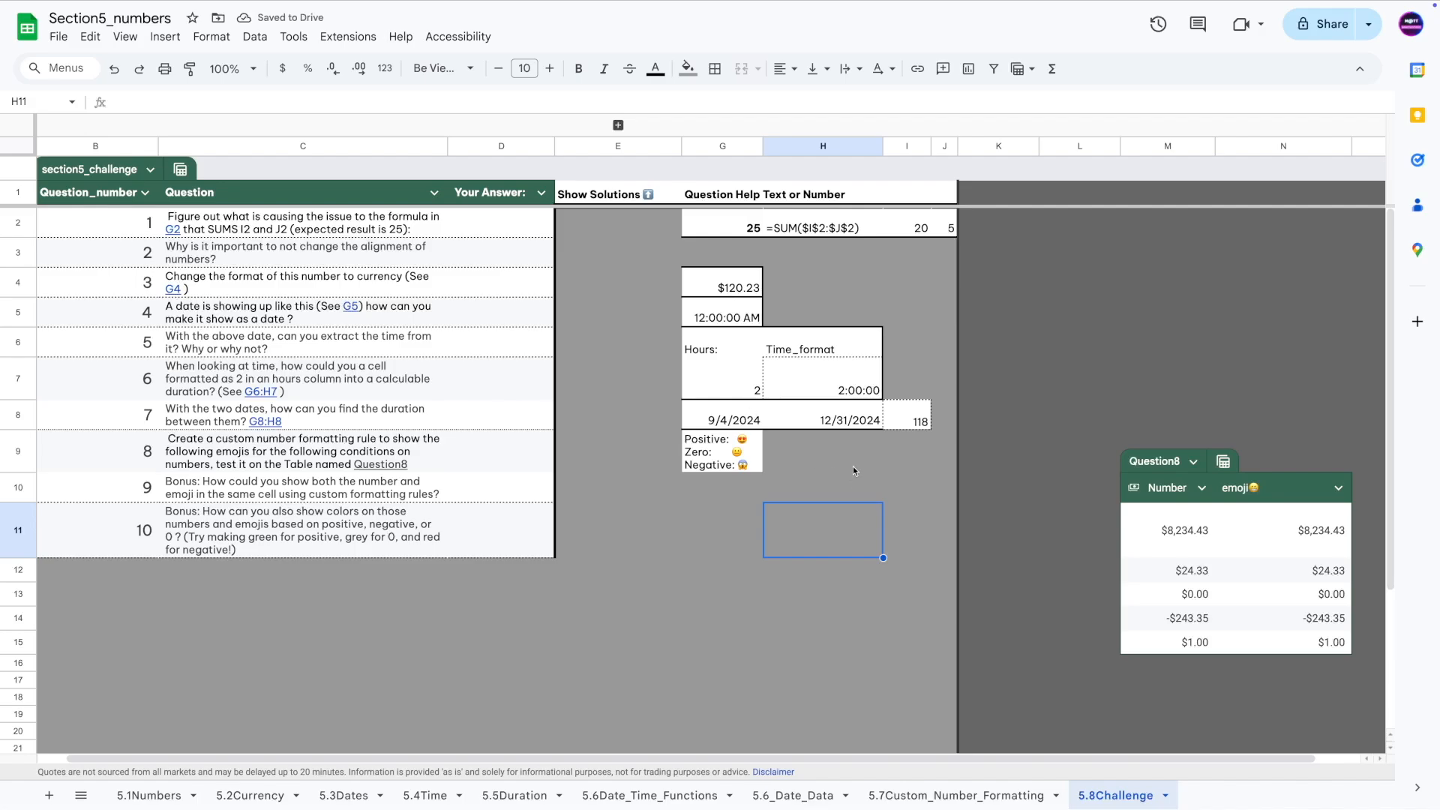
Check H8's TODAY formula, then reverse I8's formula to =G8-H8, showing -118.
click(803, 418)
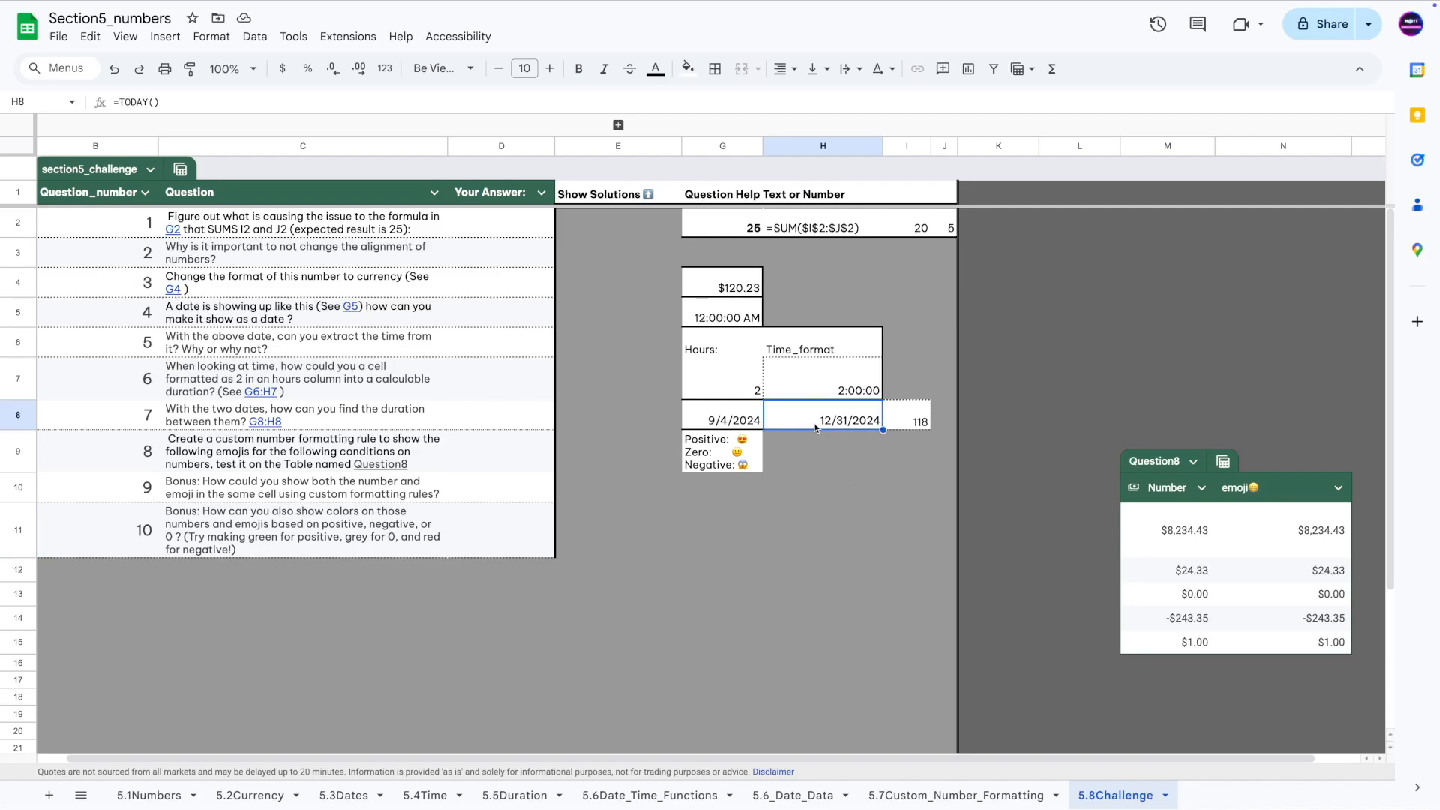
drag(174, 102, 120, 103)
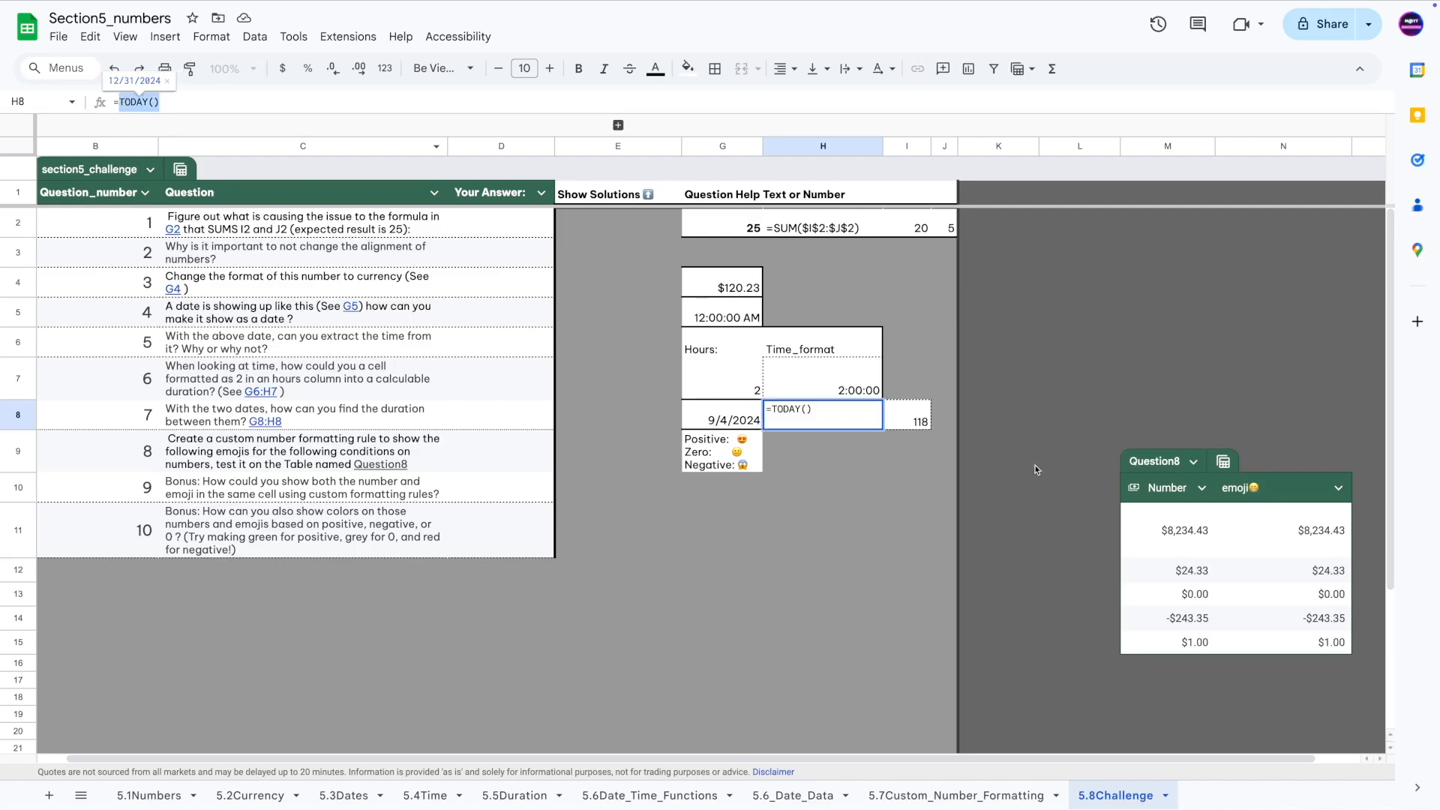
key(Return)
click(914, 419)
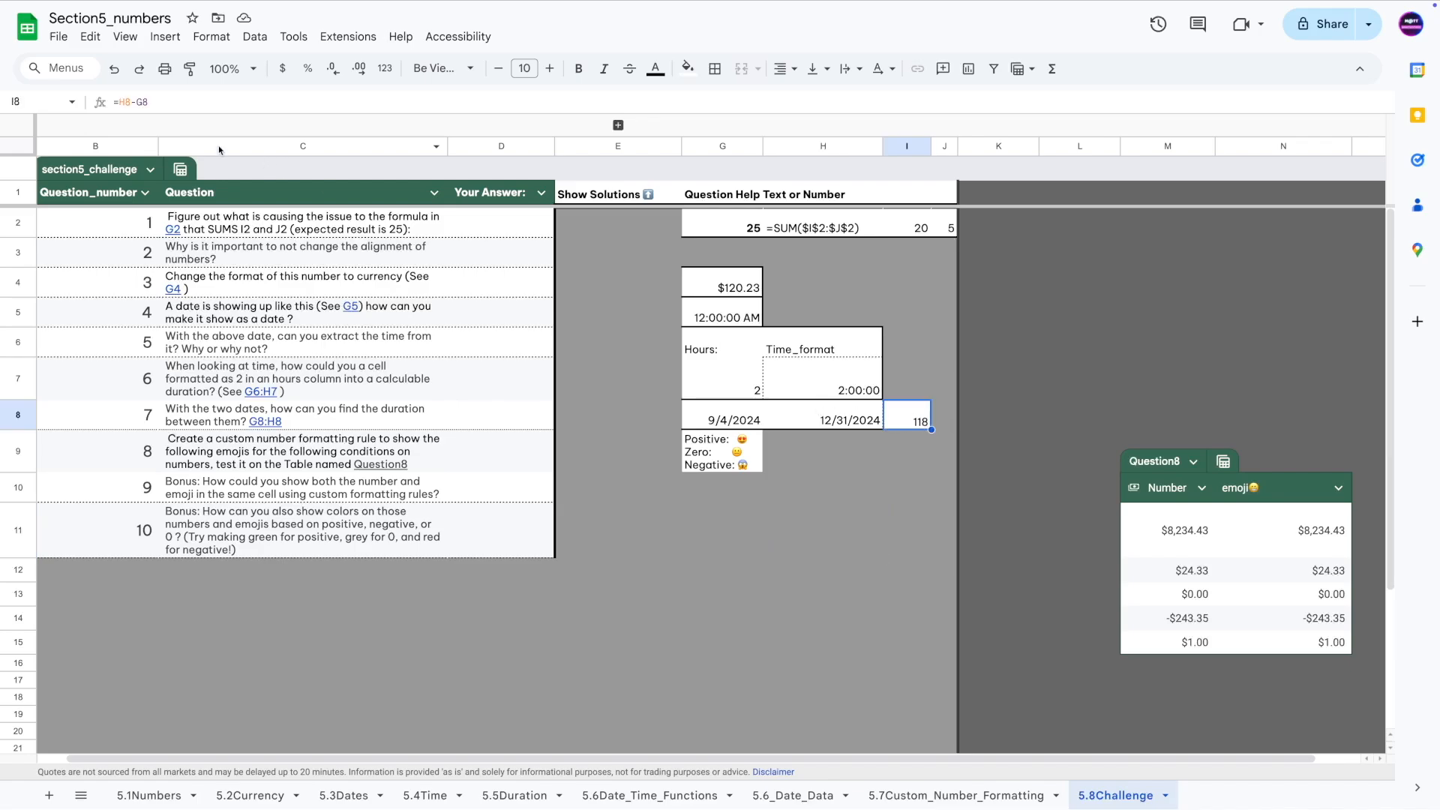
drag(118, 101, 149, 103)
text(G8-)
click(833, 417)
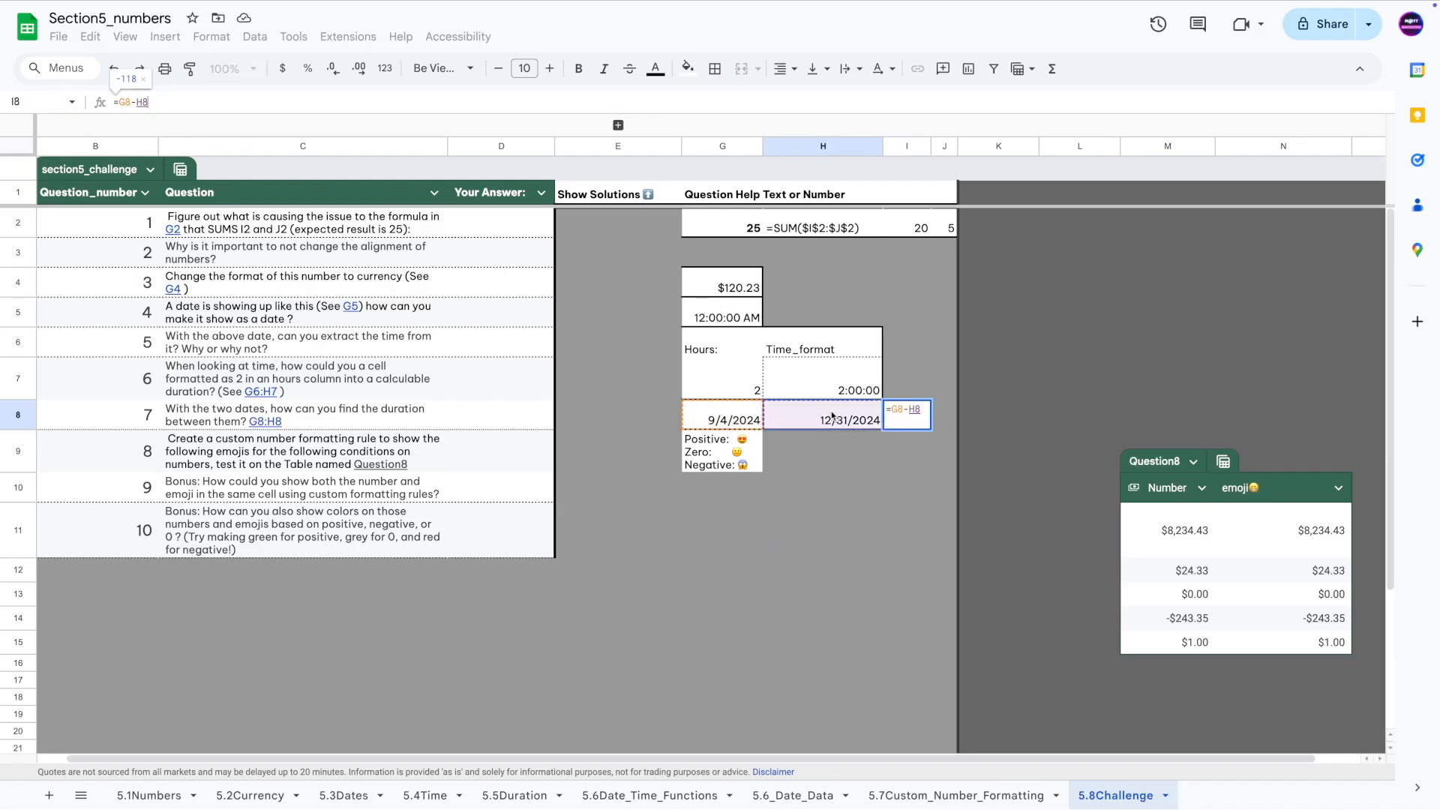
key(Return)
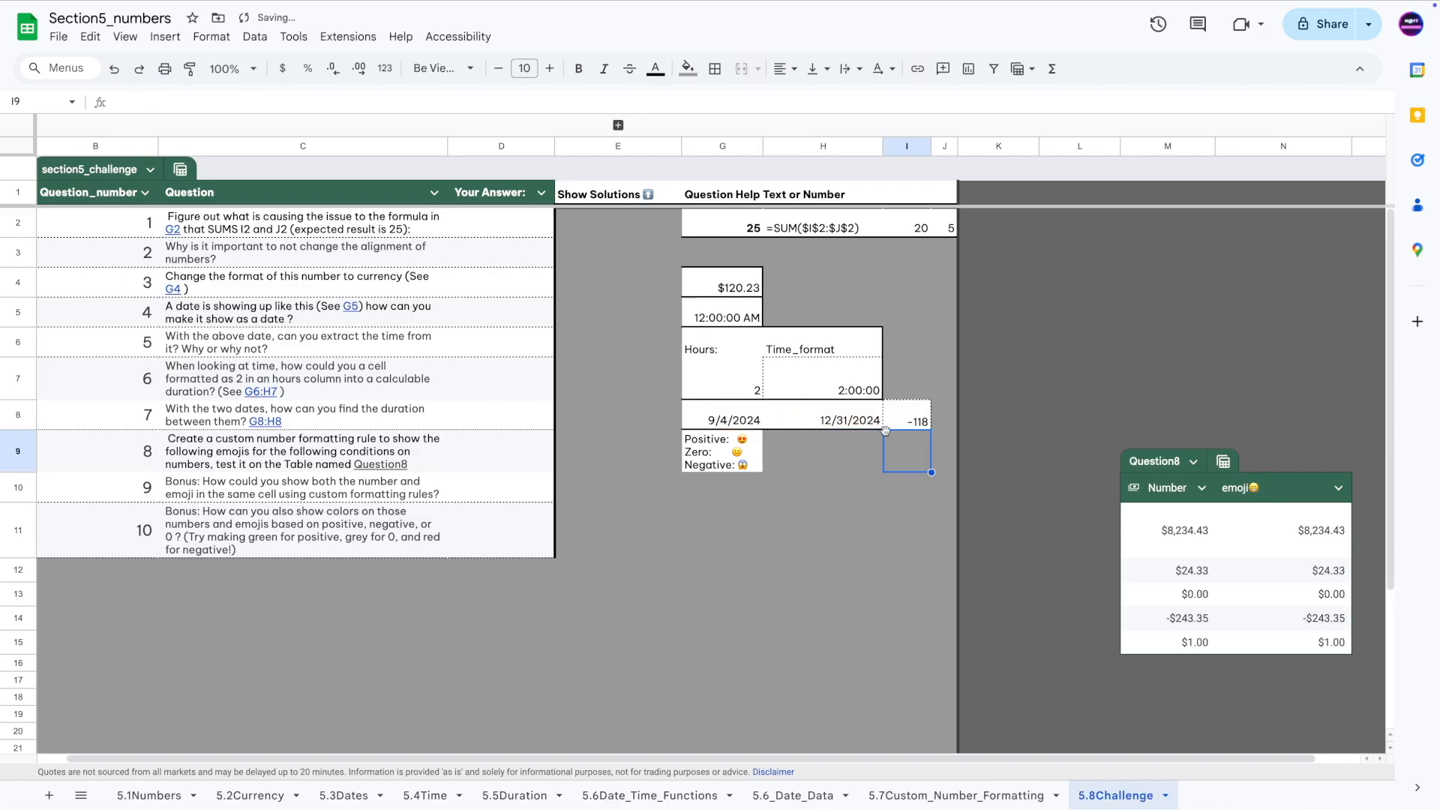
Recheck H8's TODAY formula and bring up Question 8's text with its Question8 link.
click(840, 421)
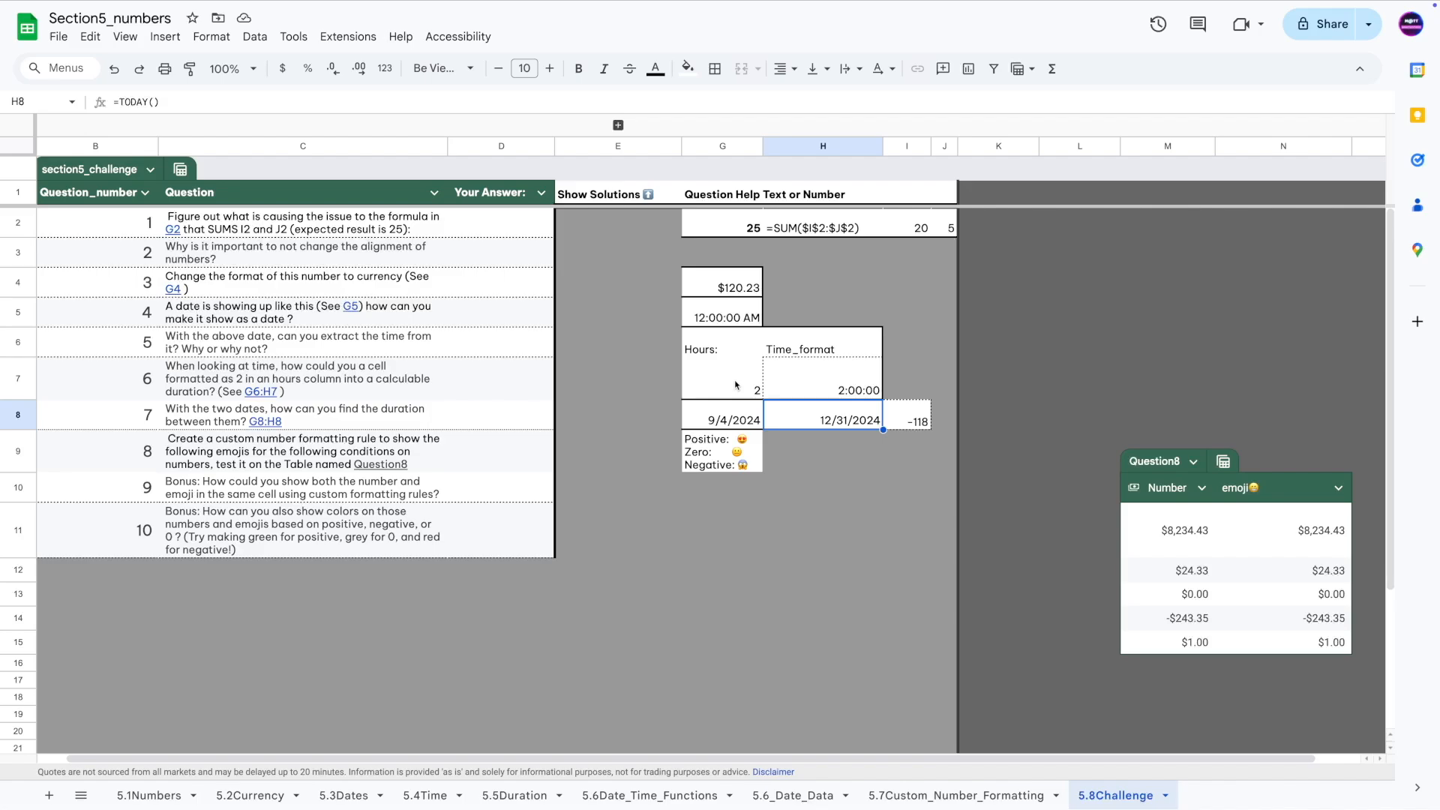
click(136, 443)
click(235, 456)
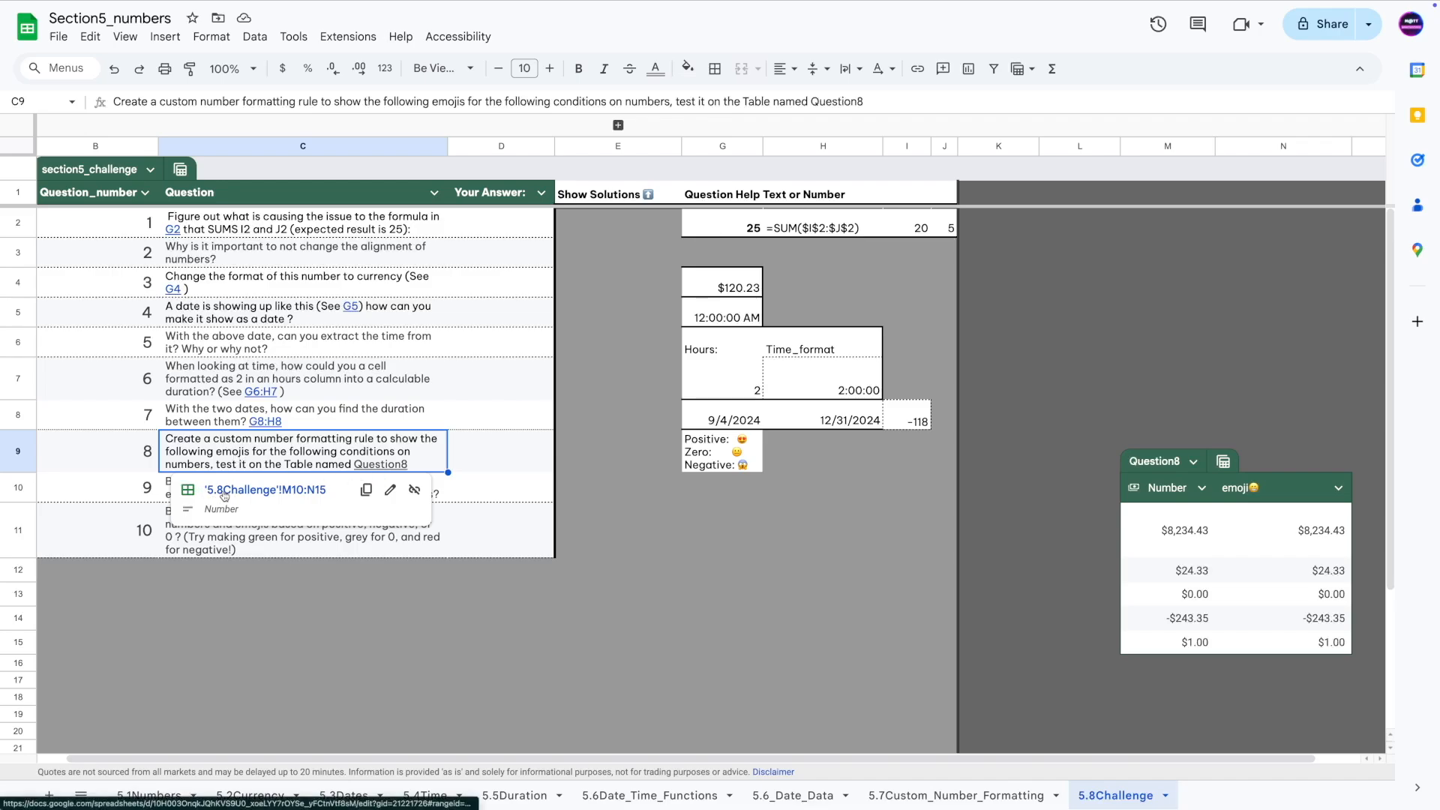
Jump to the Question8 table and select the emoji column's values.
click(233, 491)
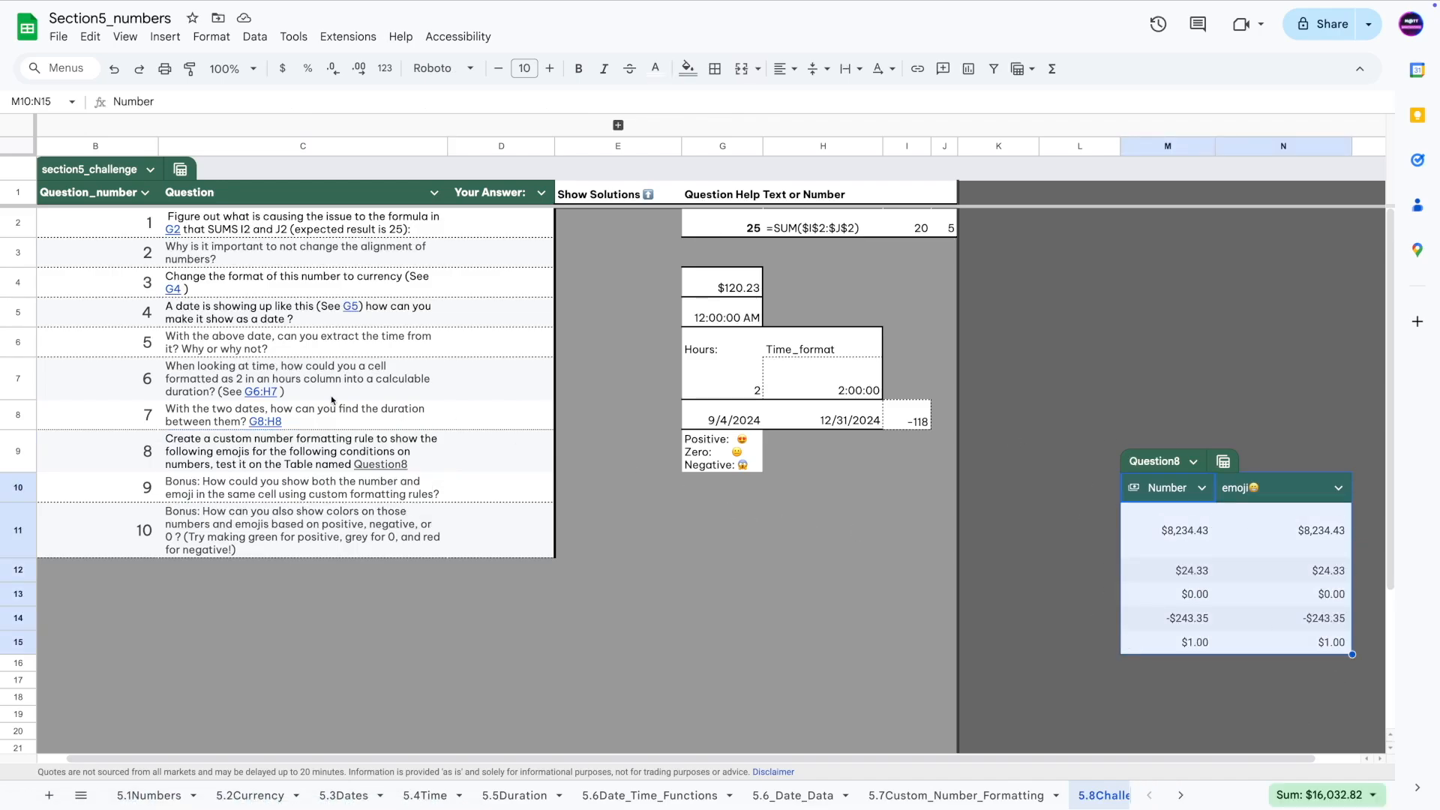
click(312, 445)
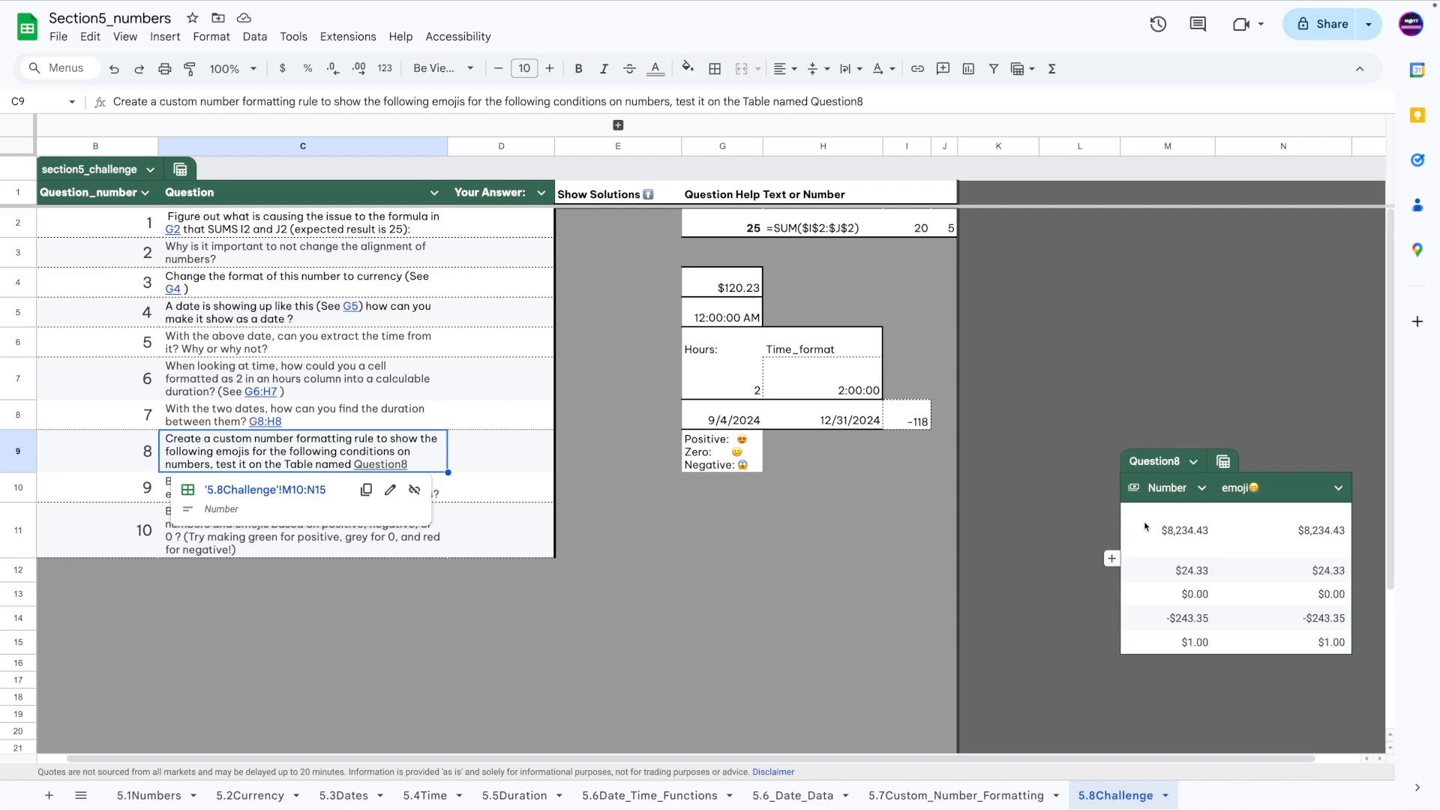
drag(1221, 538, 1264, 652)
click(1270, 593)
drag(1267, 523, 1303, 658)
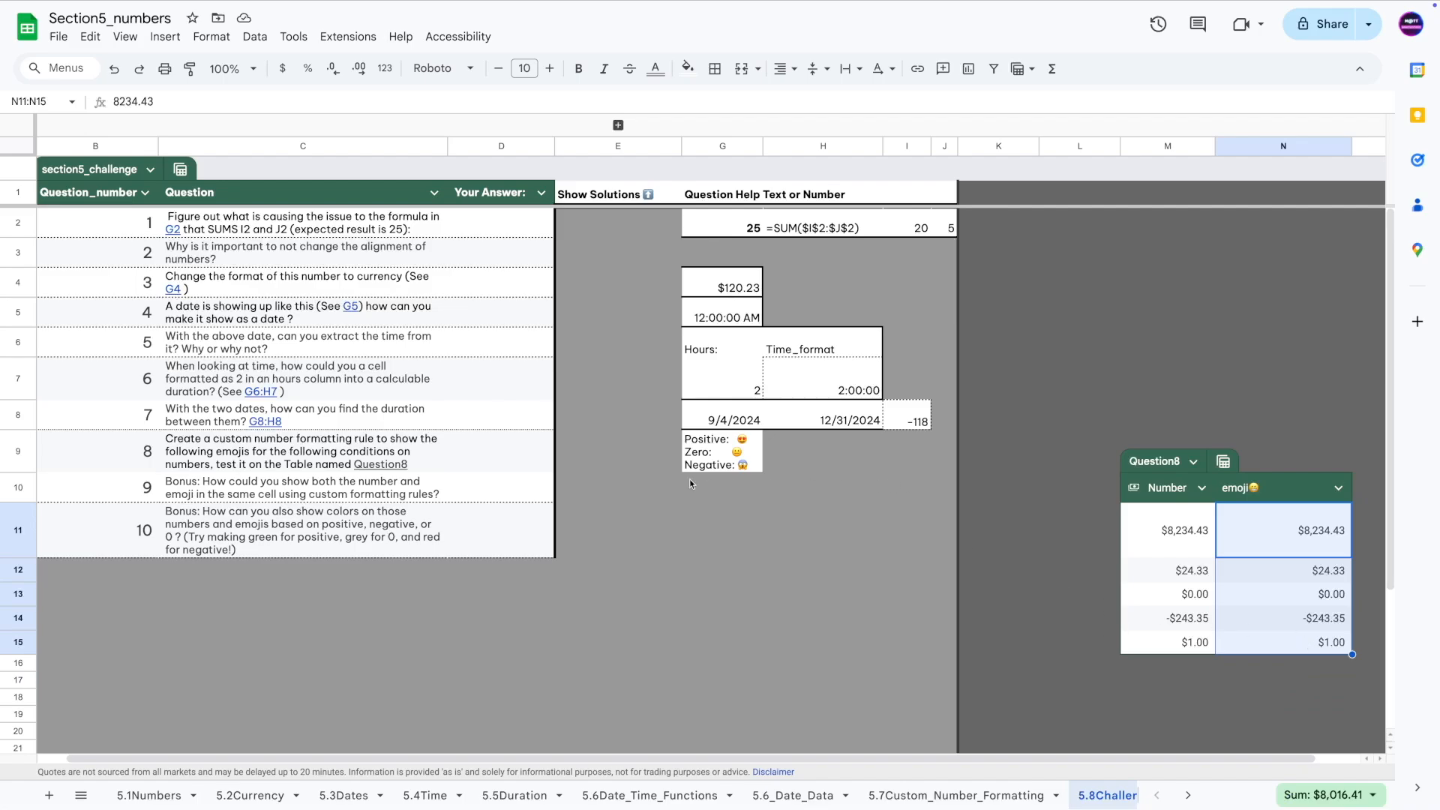
Select the Positive/Zero/Negative emoji legend text, then reselect the emoji column values.
click(723, 455)
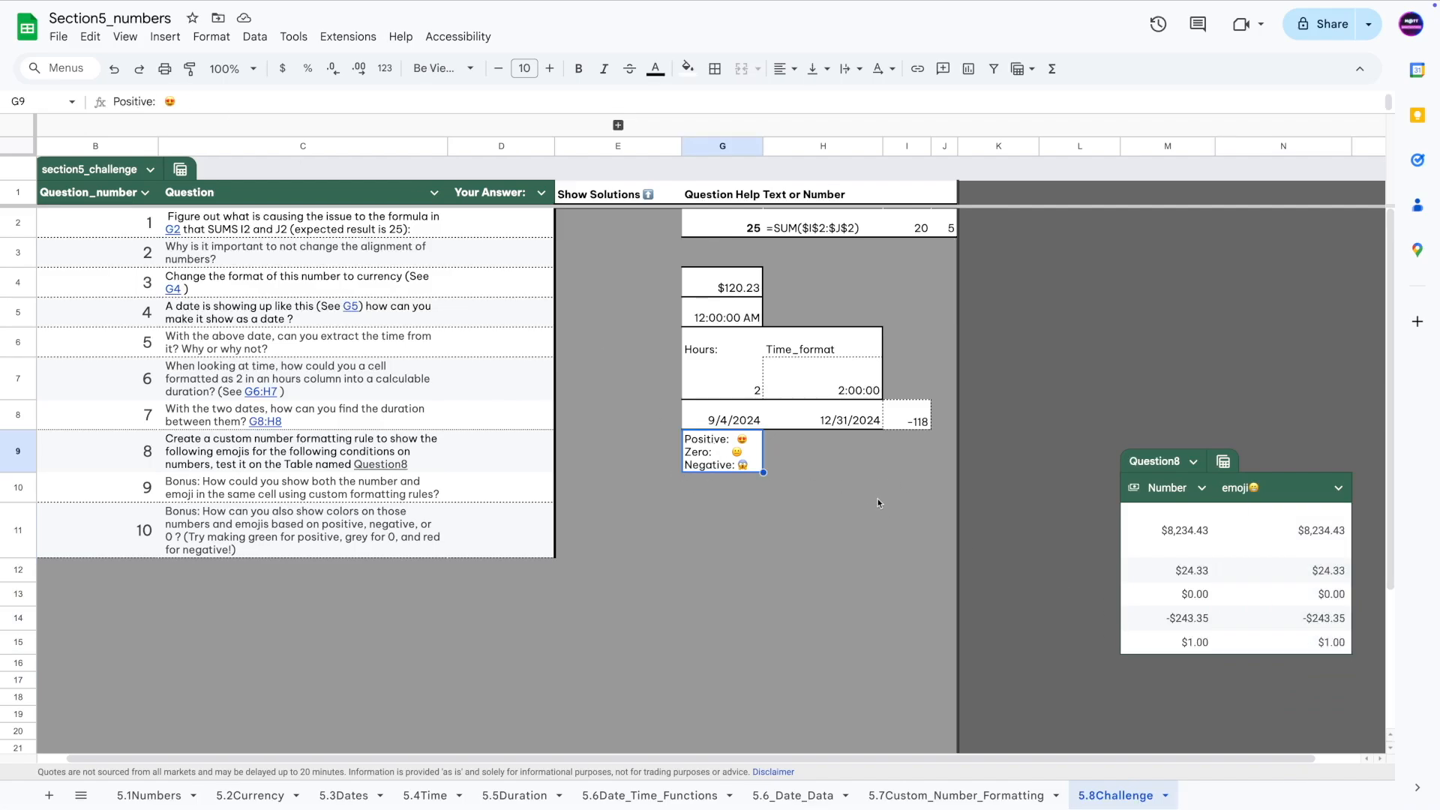
double_click(693, 441)
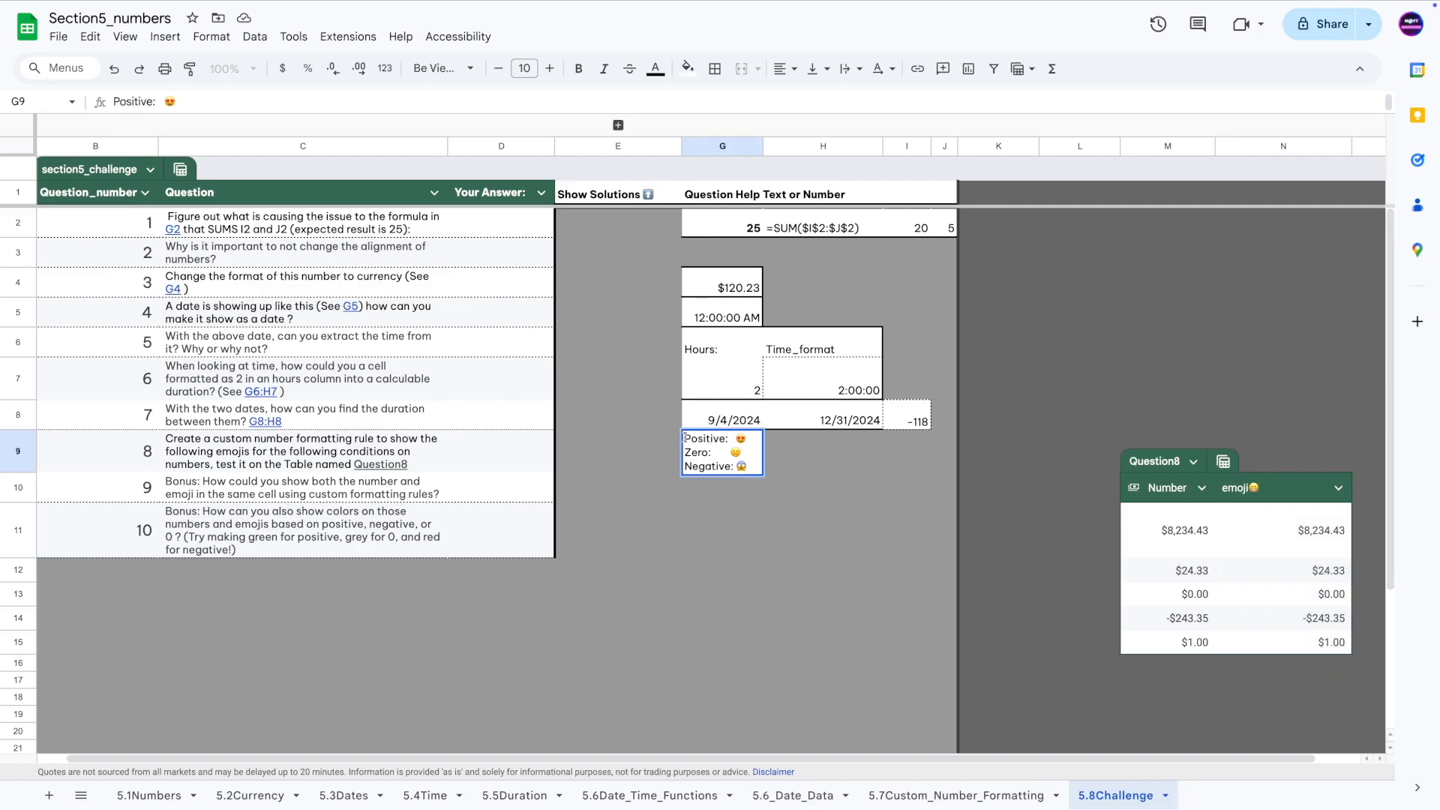
drag(685, 437, 736, 451)
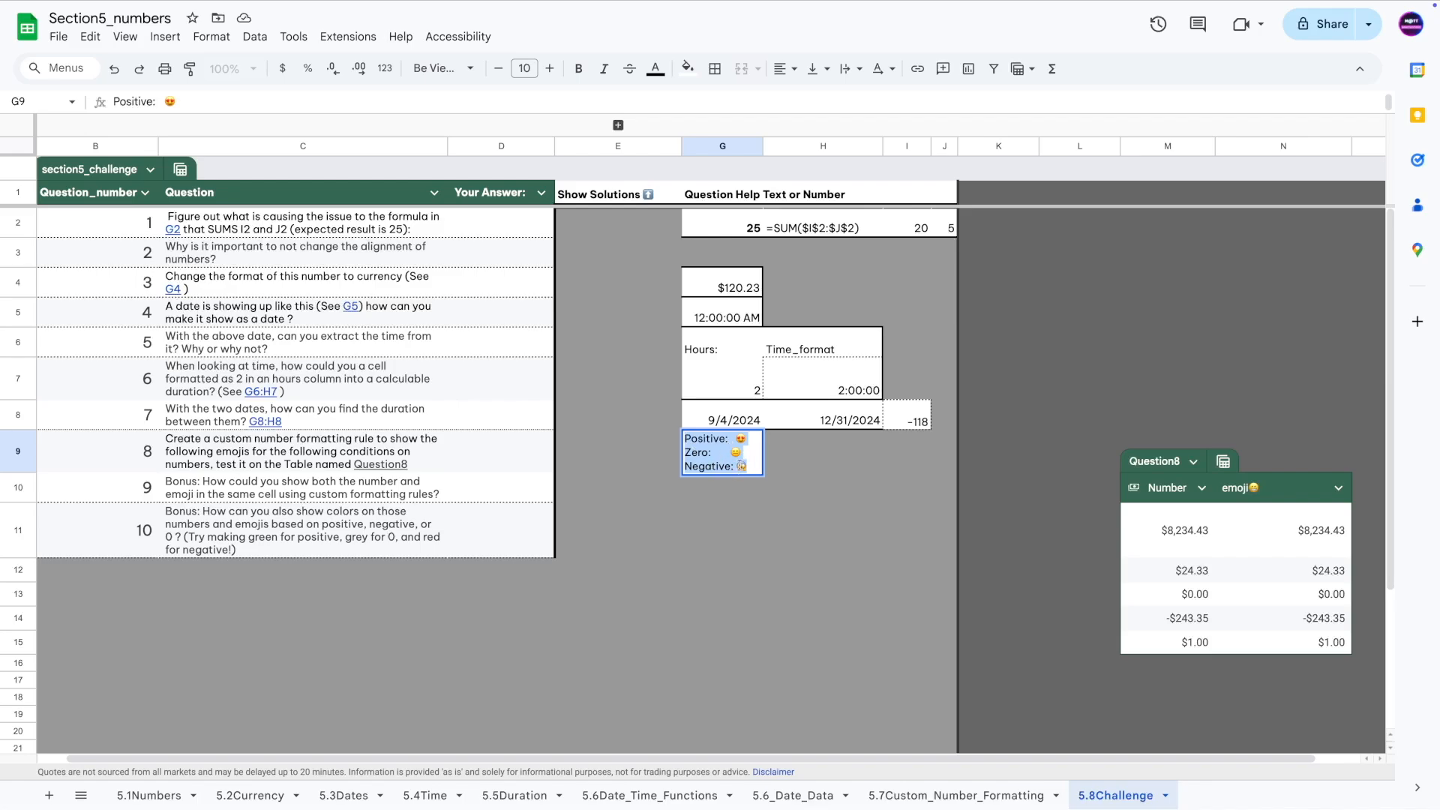
click(727, 514)
drag(1303, 517, 1299, 632)
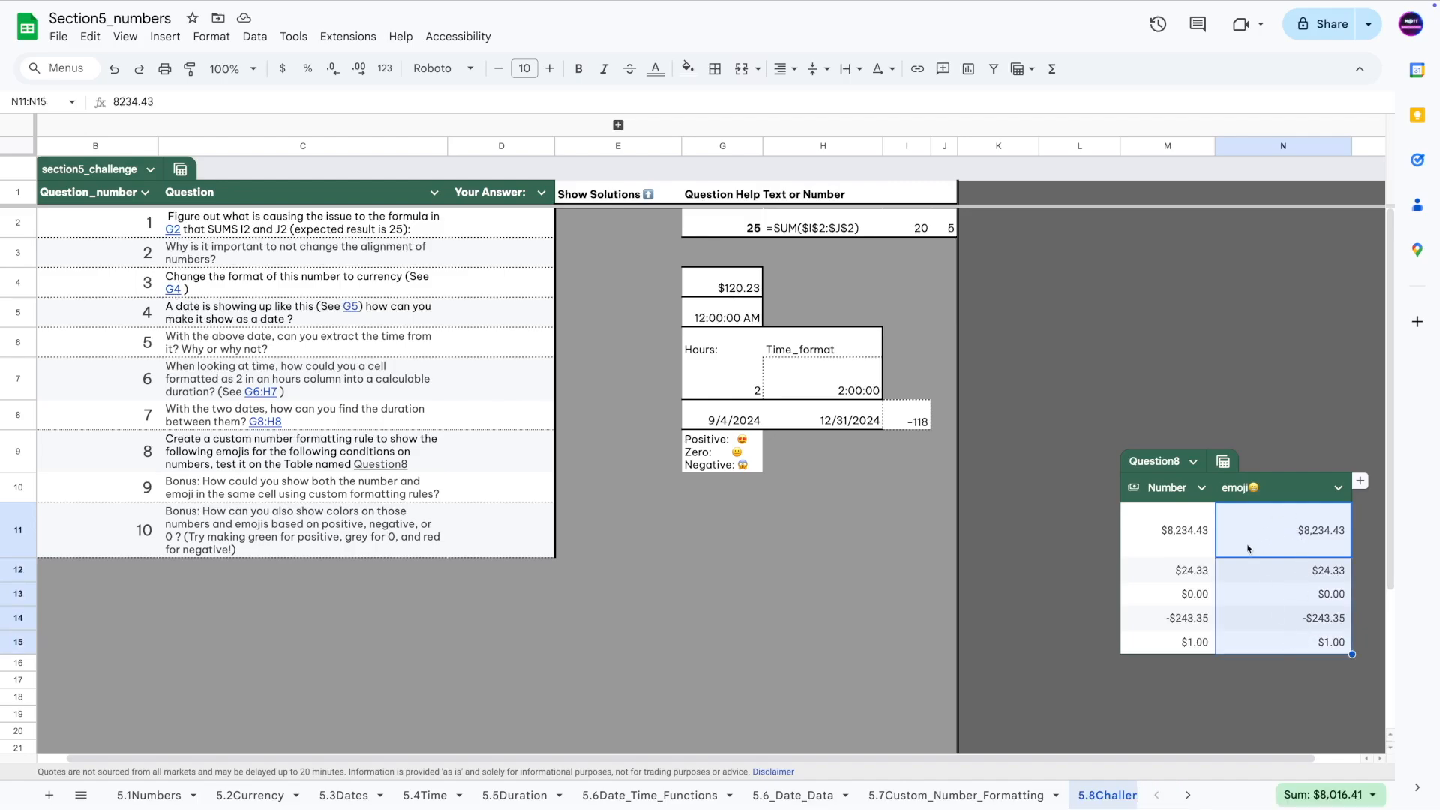
click(226, 43)
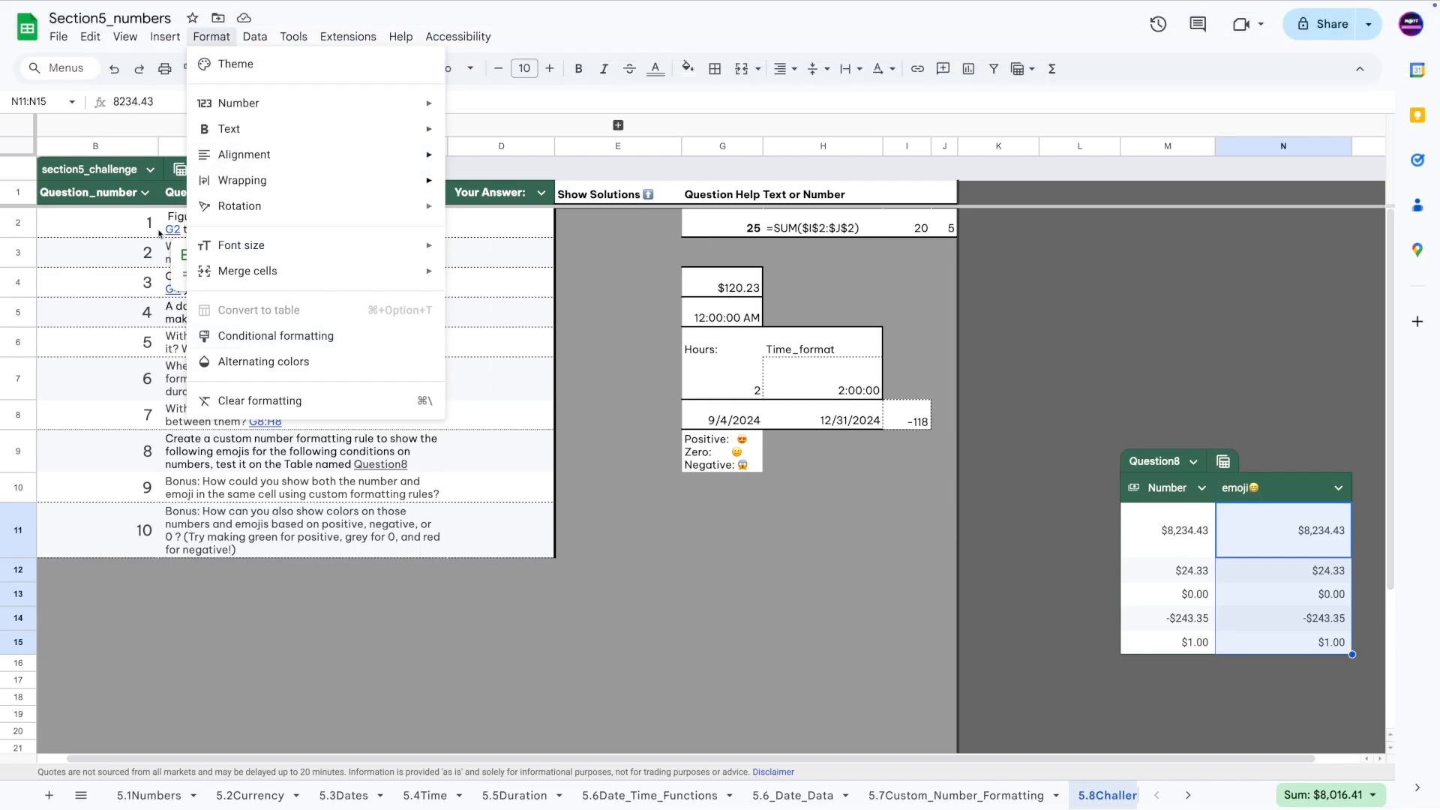
Bring up the Custom number format editor for the emoji column.
click(89, 324)
click(219, 34)
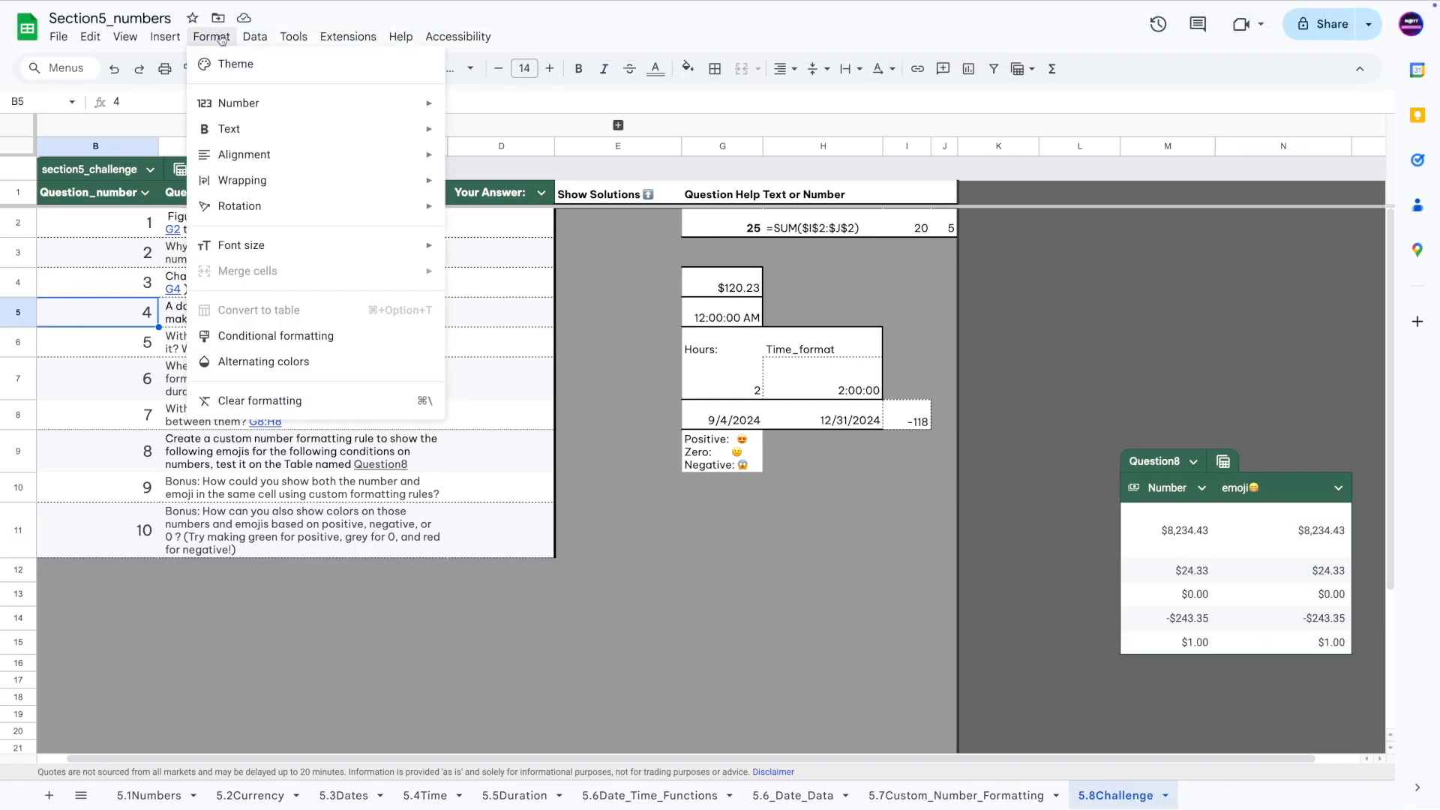
mouse_move(249, 106)
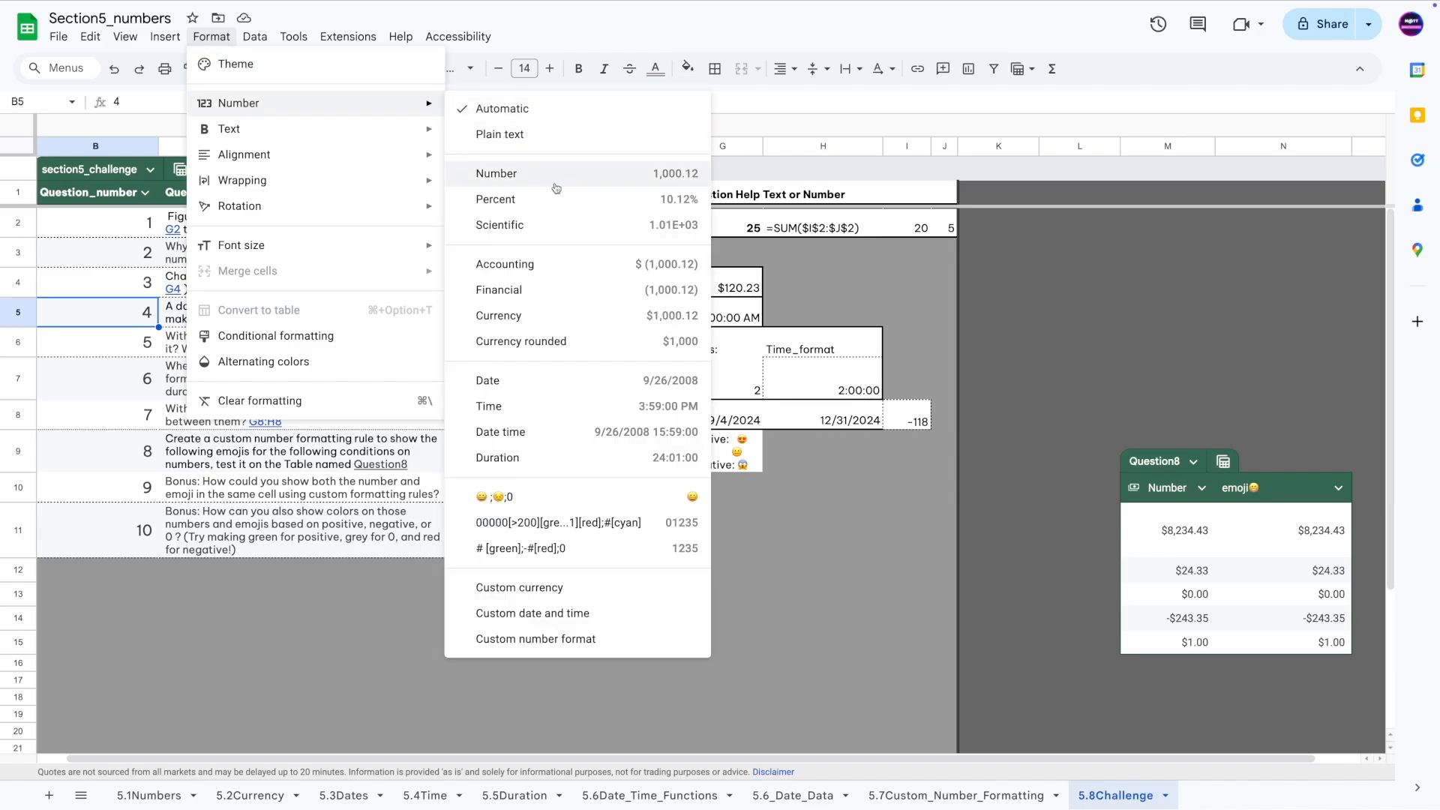
click(545, 641)
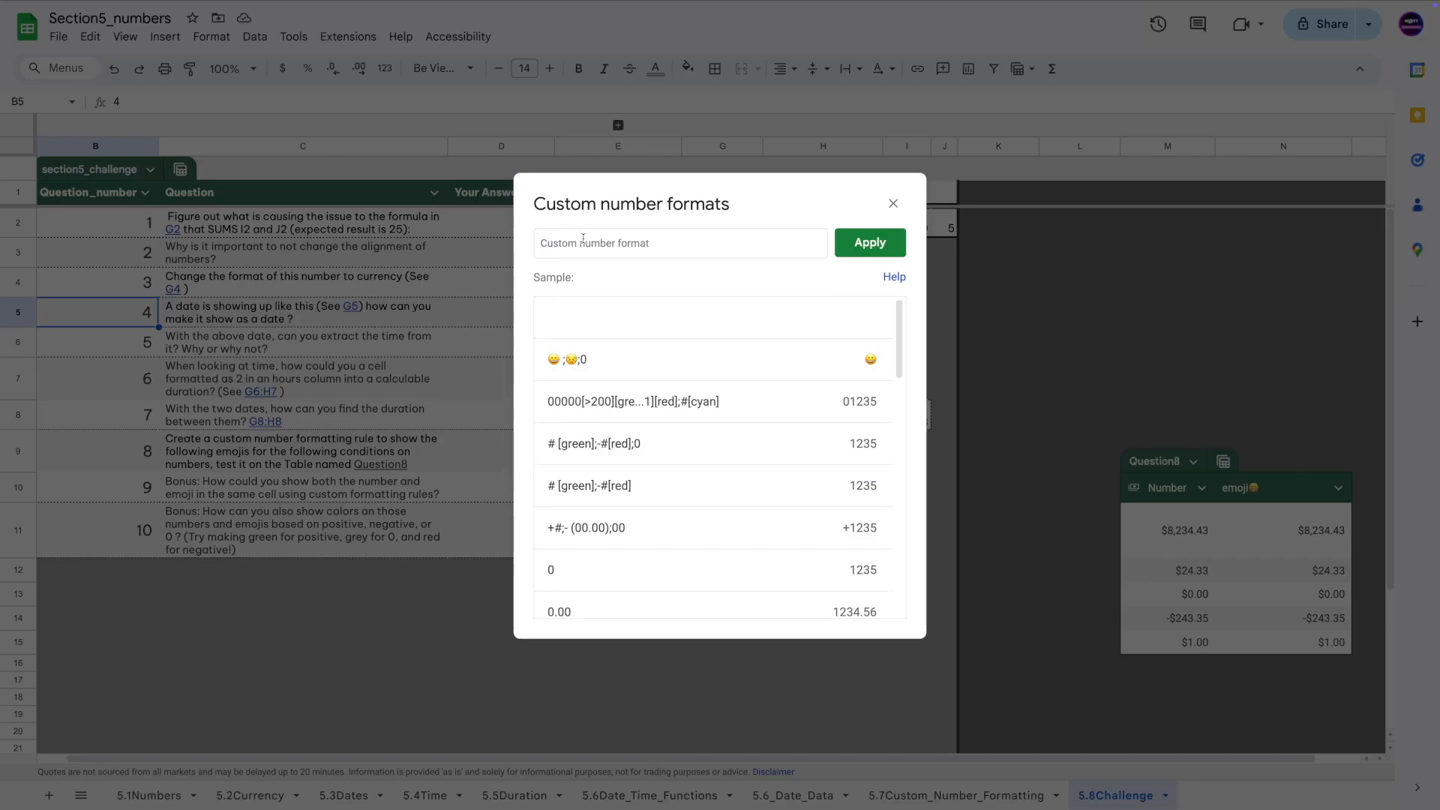
Paste the emoji legend, delete the Positive: label, and add semicolon separators.
text(Positive: 😍 Zero: 😑 Negative: 😱)
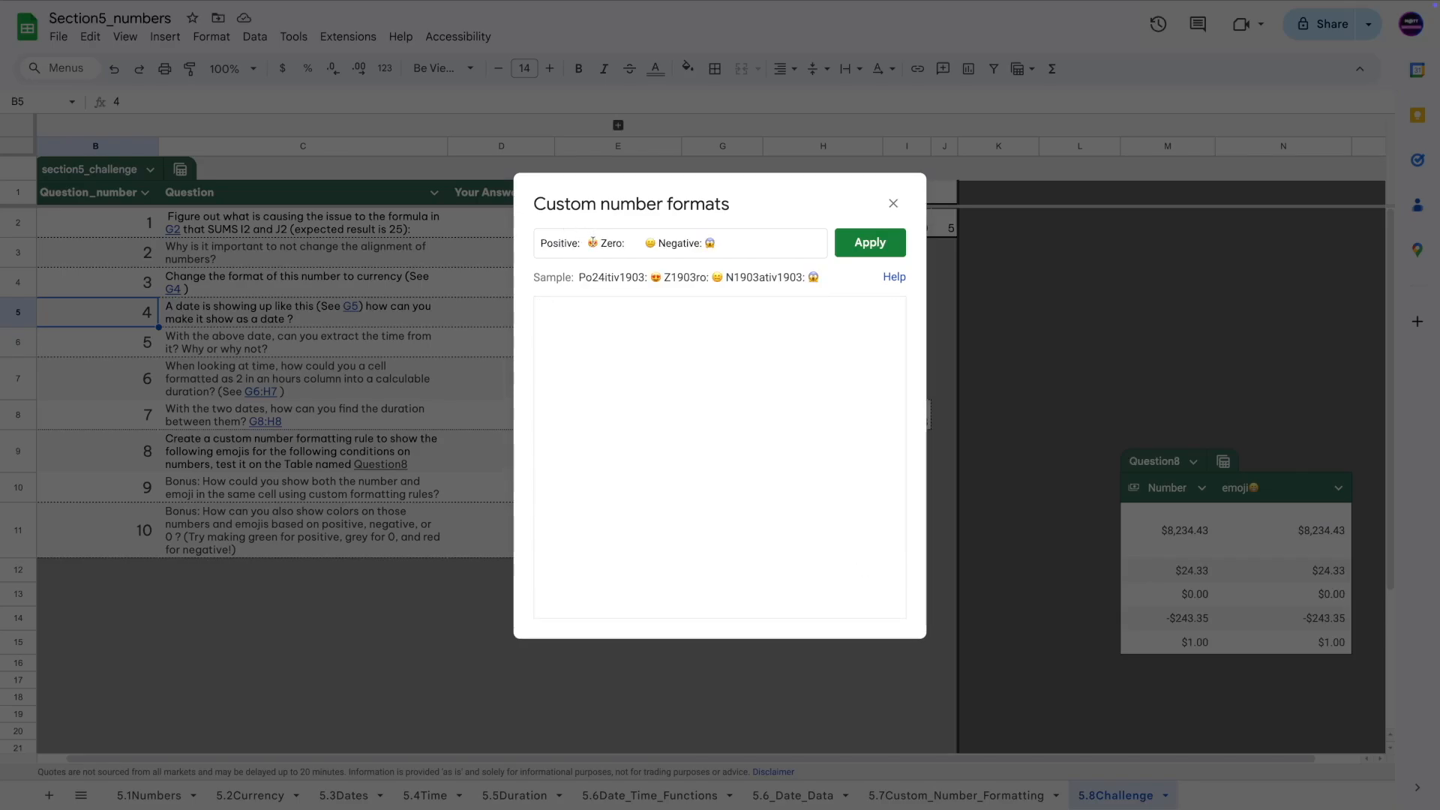
mouse_move(592, 243)
mouse_down()
mouse_move(537, 243)
mouse_move(611, 243)
mouse_up()
key(BackSpace)
key(BackSpace)
key(BackSpace)
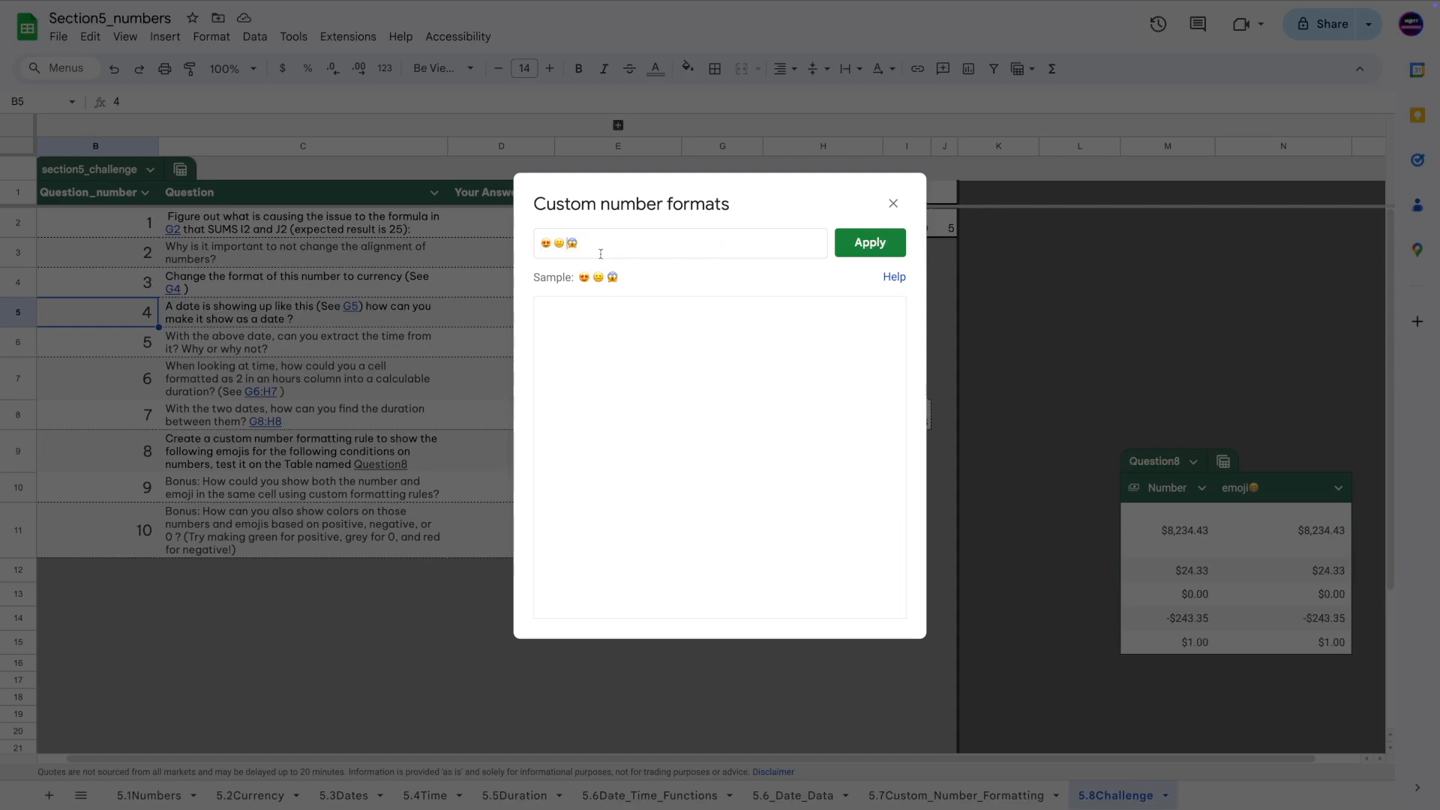
click(551, 243)
text(;)
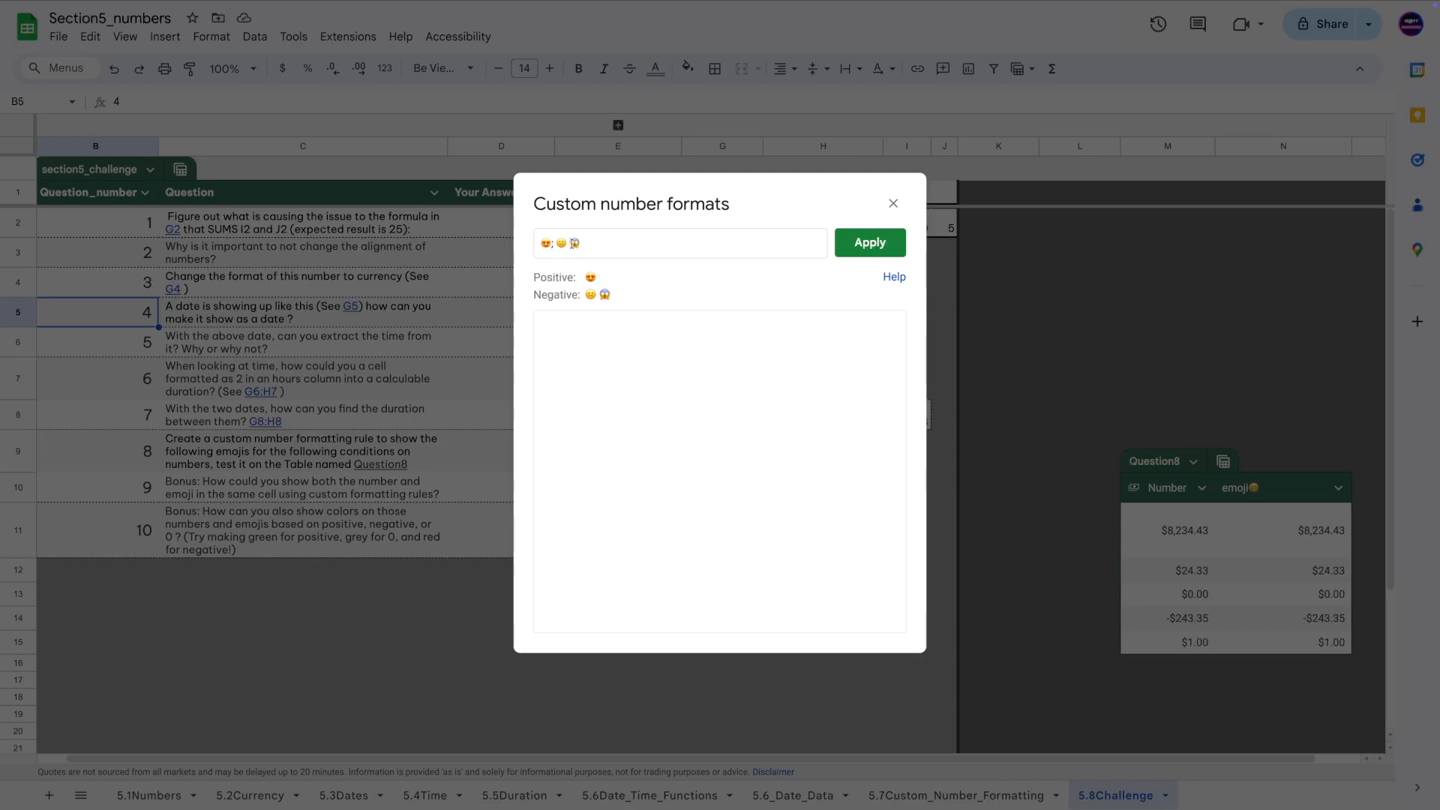
click(568, 244)
text(;)
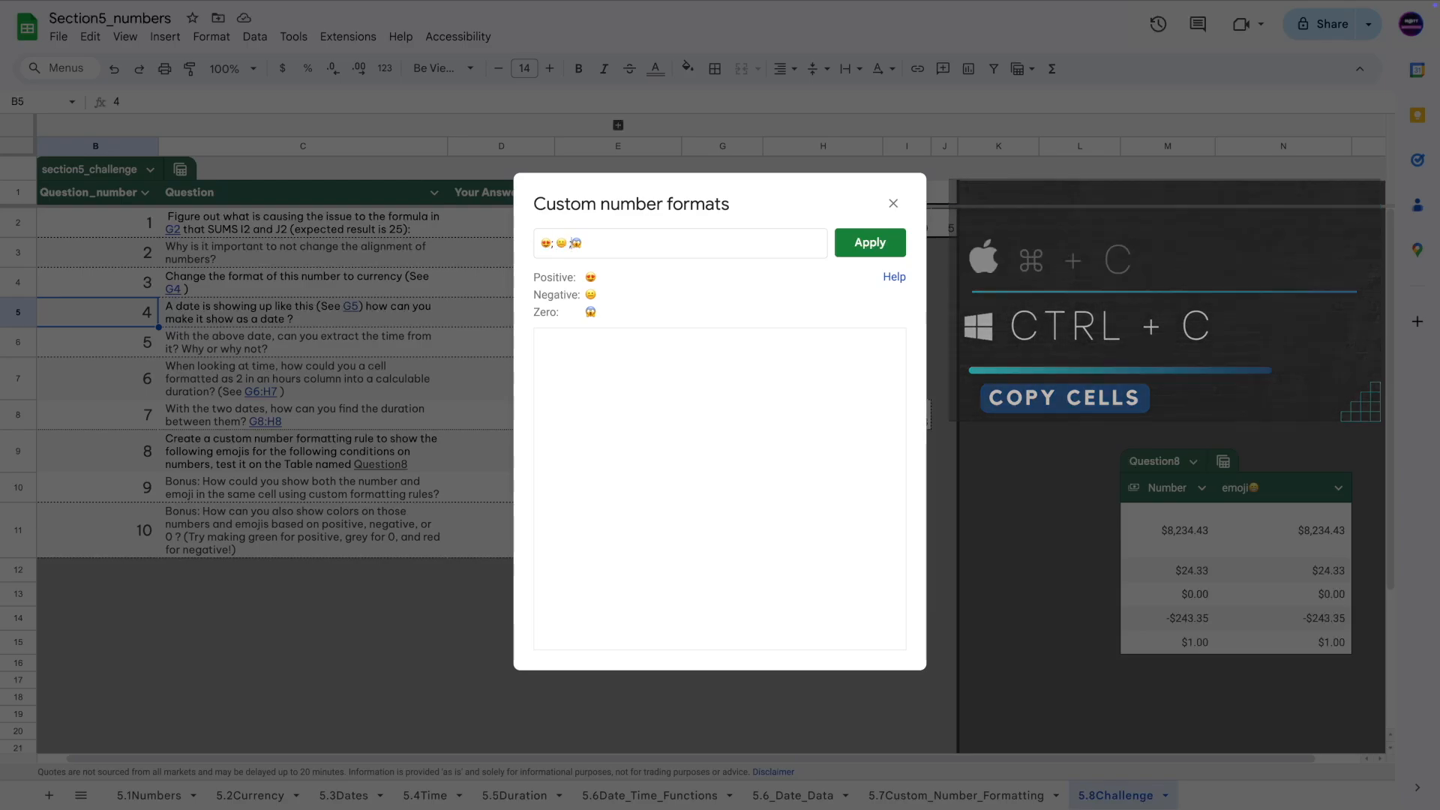
Reorder the format to 😍;😱;😐 and apply it to the emoji column.
text(😑;)
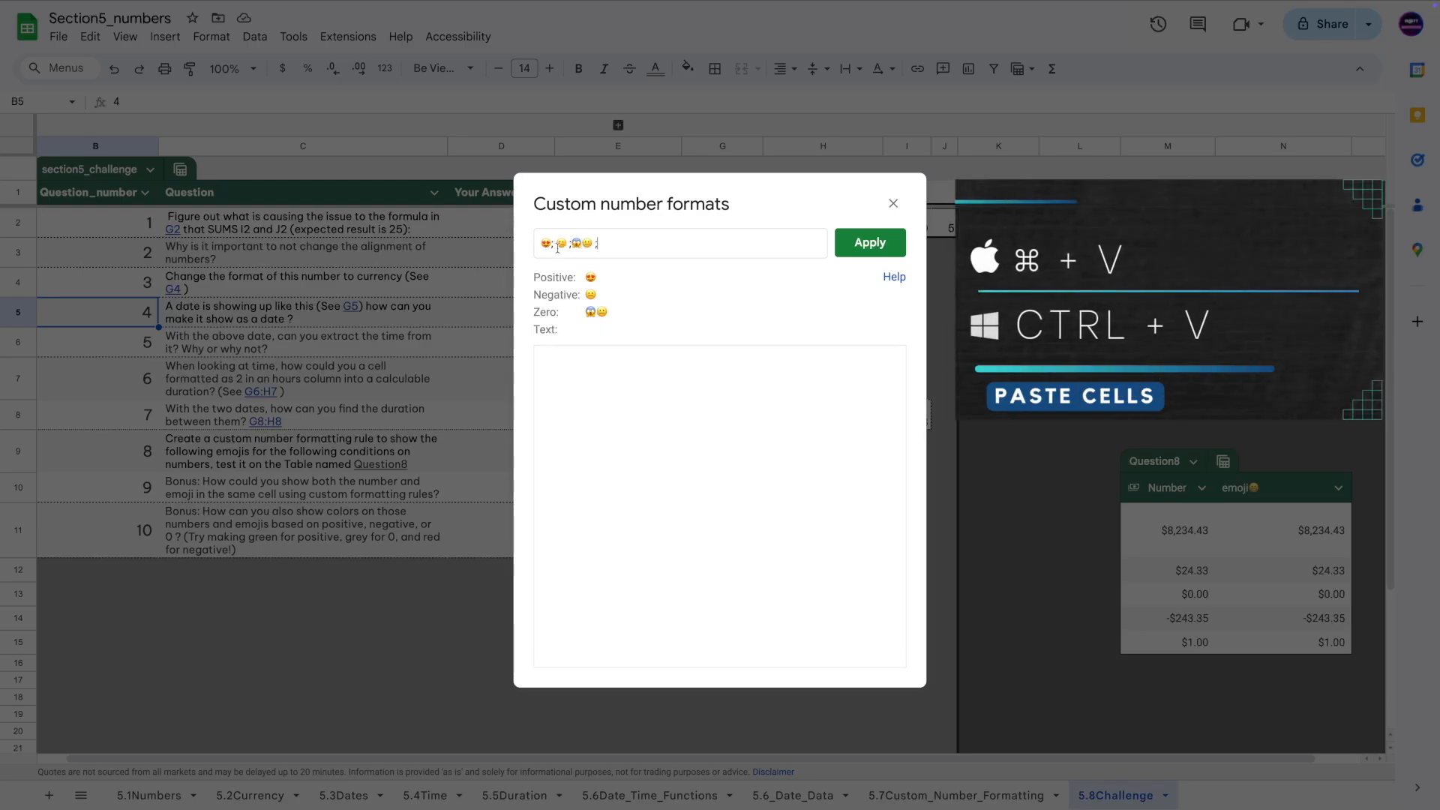
drag(572, 246, 558, 248)
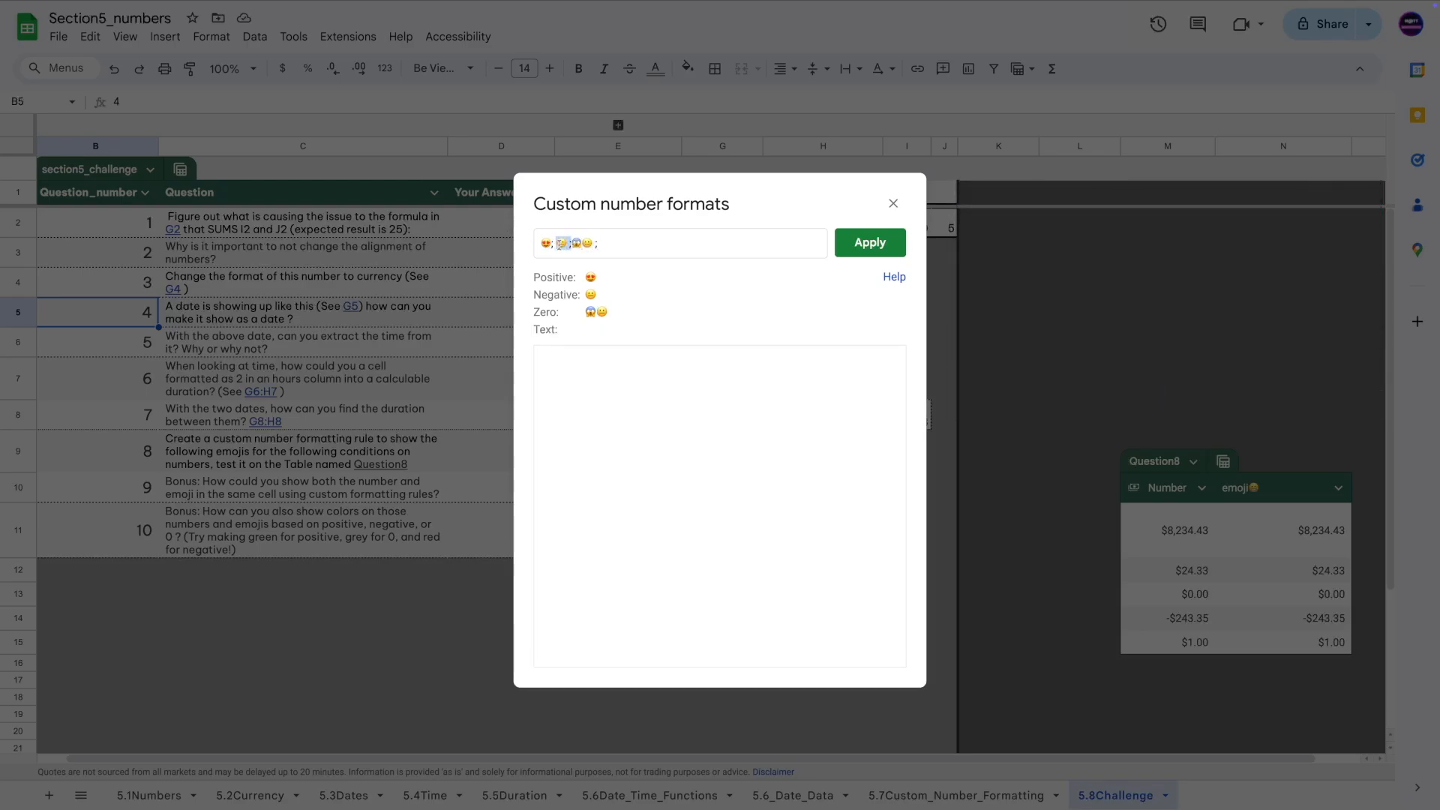
key(BackSpace)
click(567, 249)
text(;😱)
click(586, 248)
key(BackSpace)
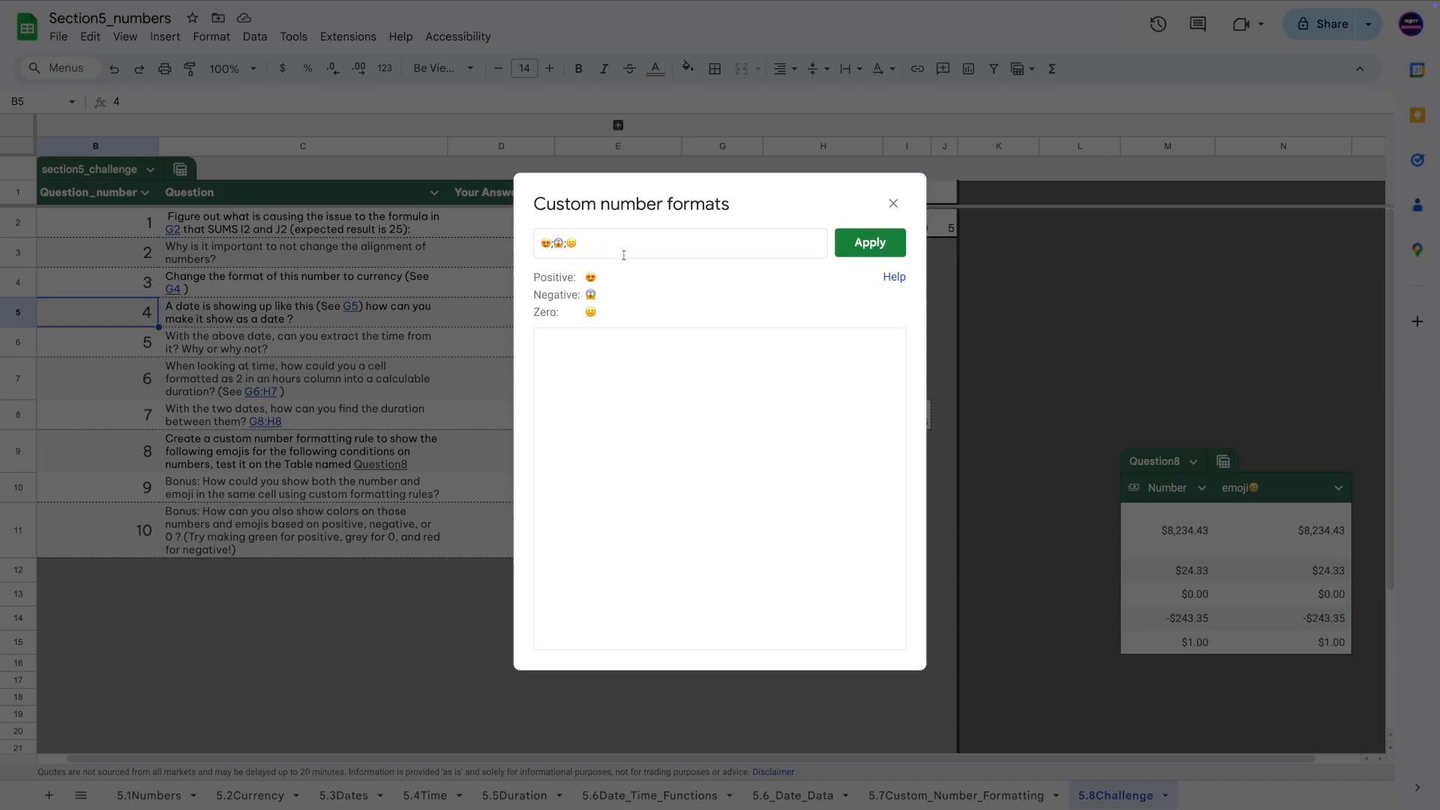
click(866, 246)
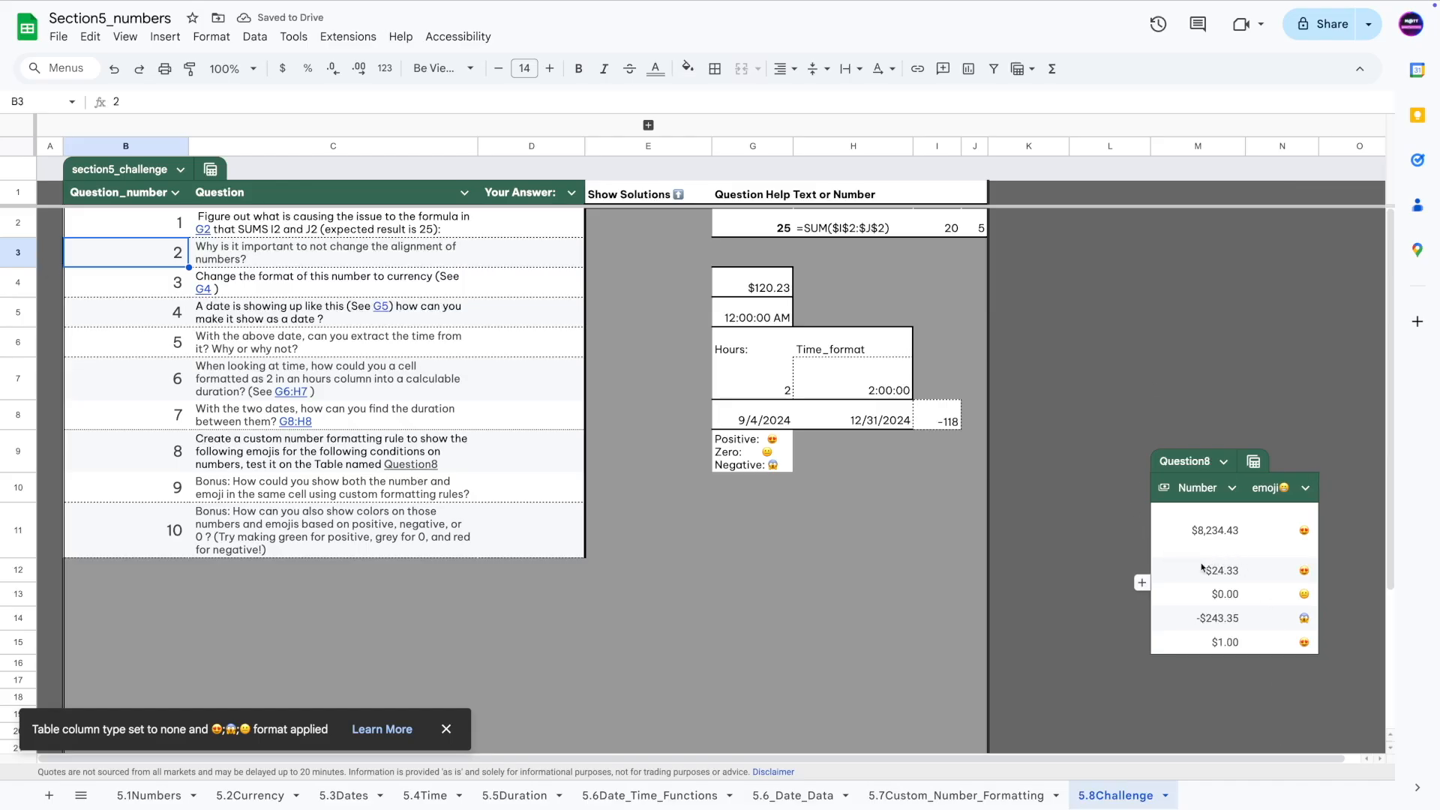
click(247, 496)
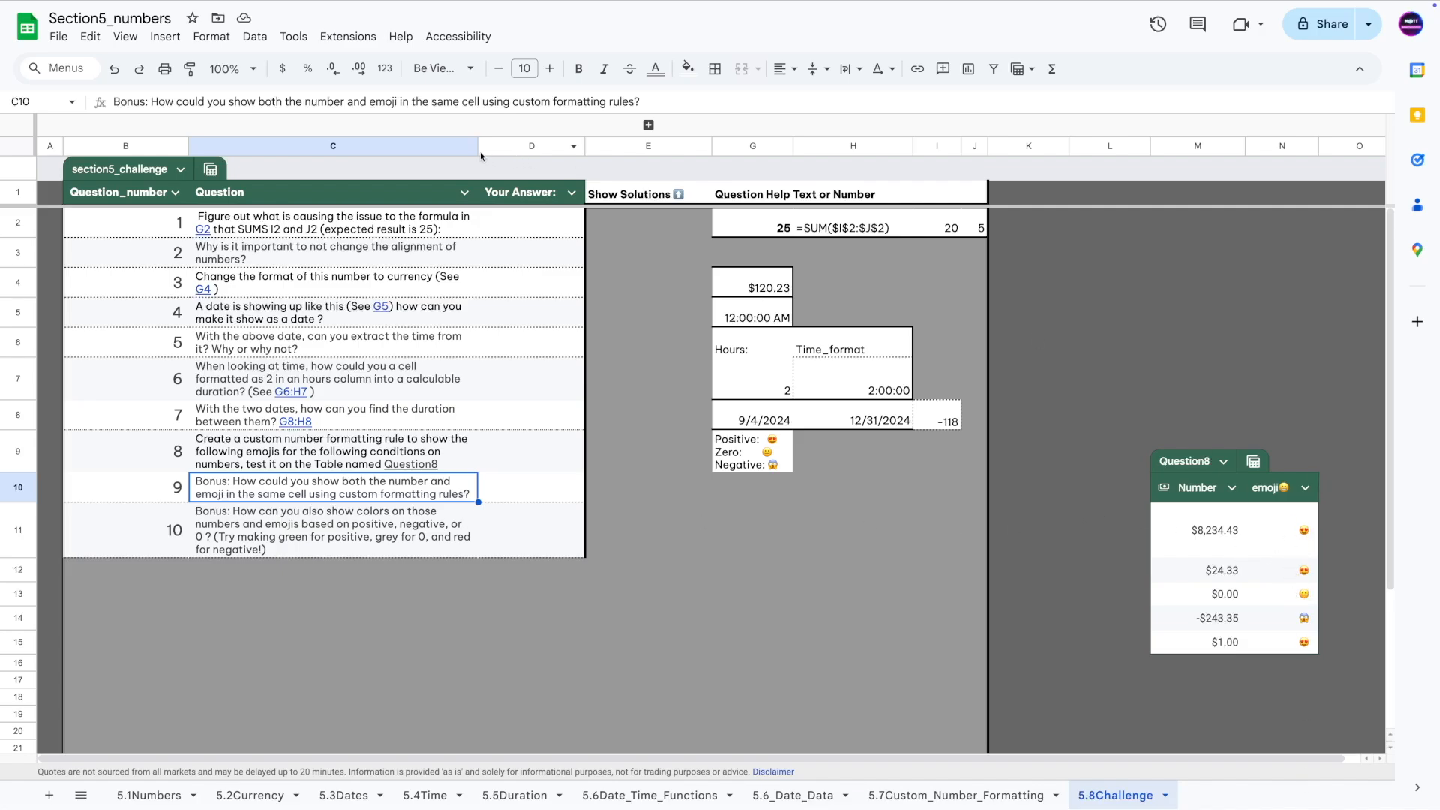
click(1304, 532)
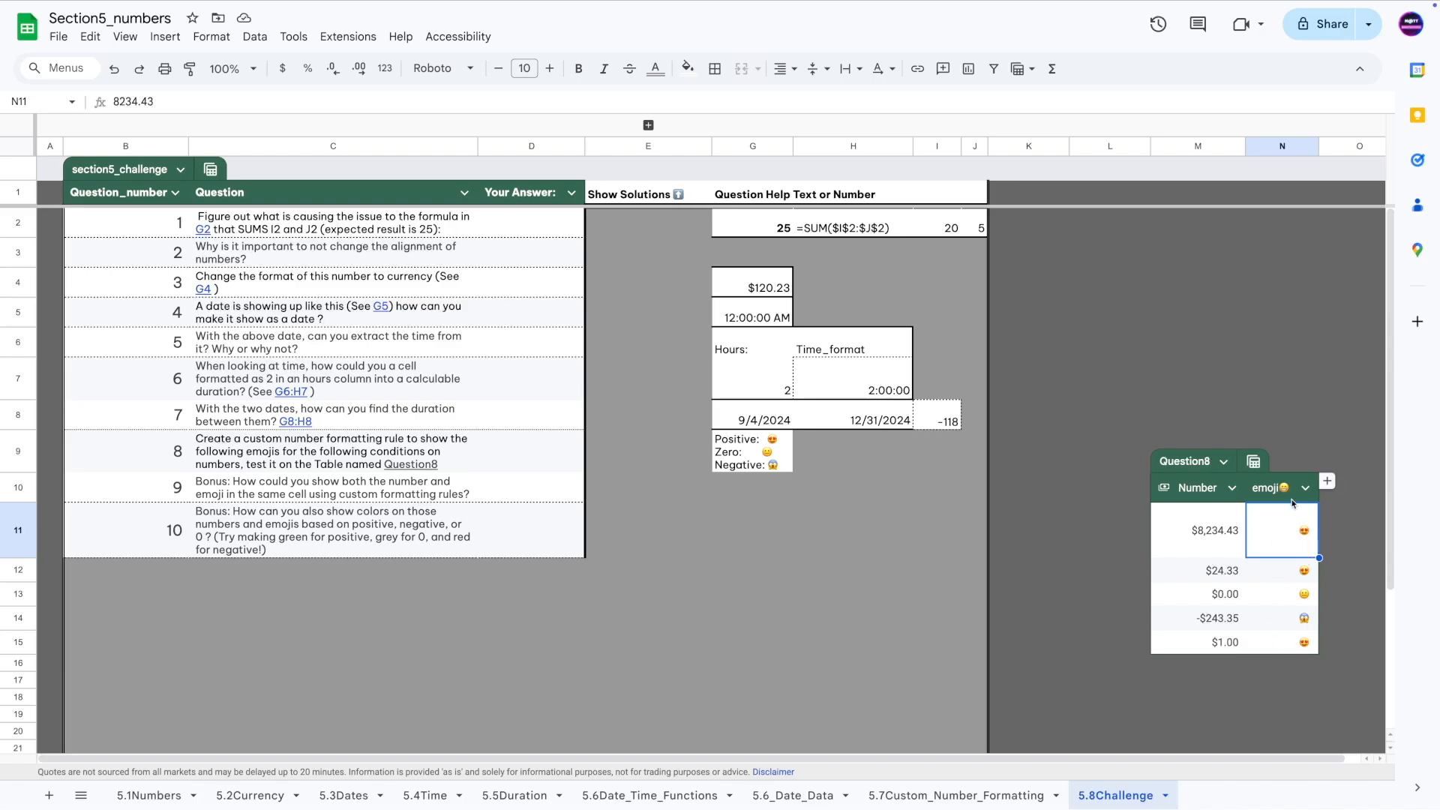
Start a custom number format and copy the $#.00 pattern after the negative and zero emojis.
click(211, 36)
mouse_move(234, 103)
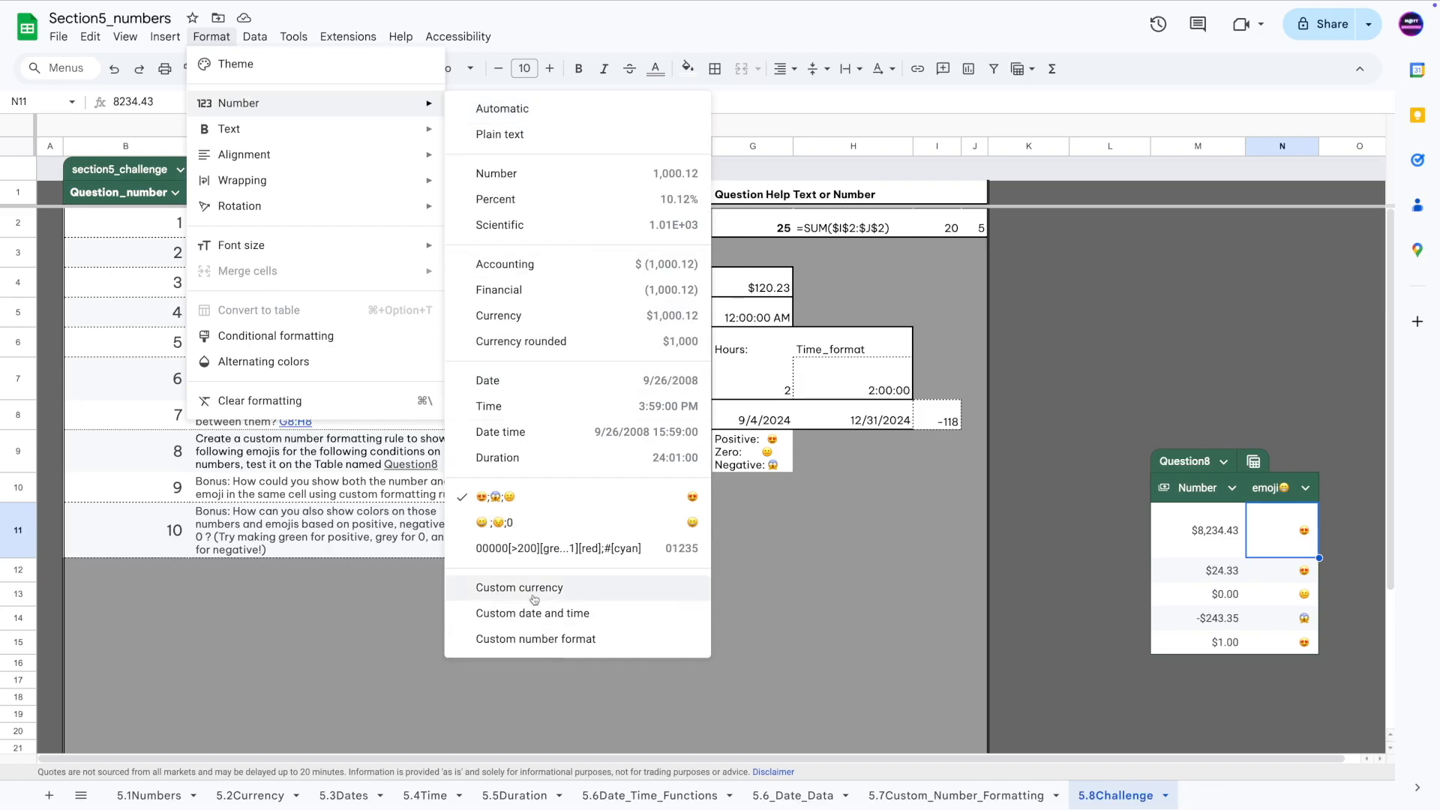
click(553, 639)
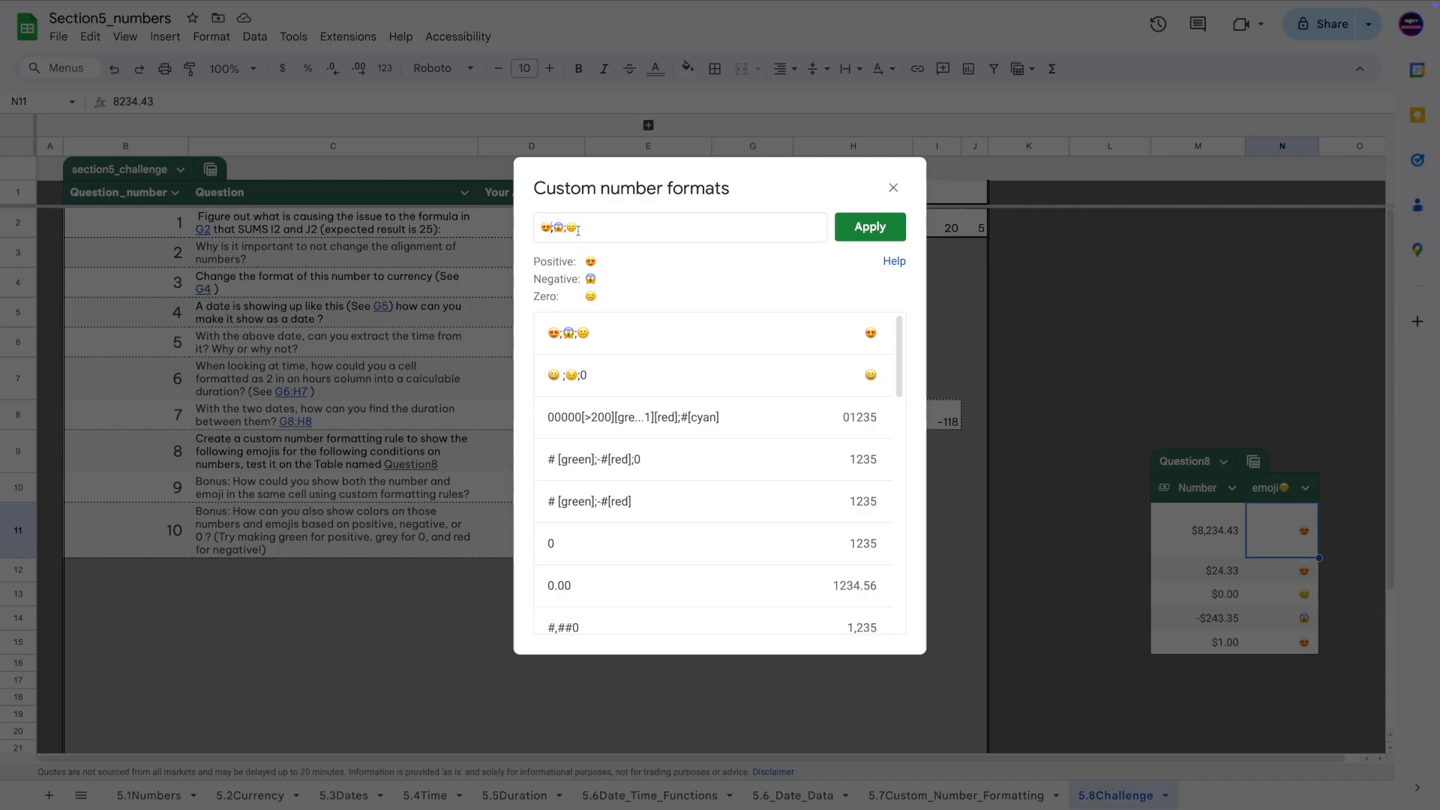
text(#)
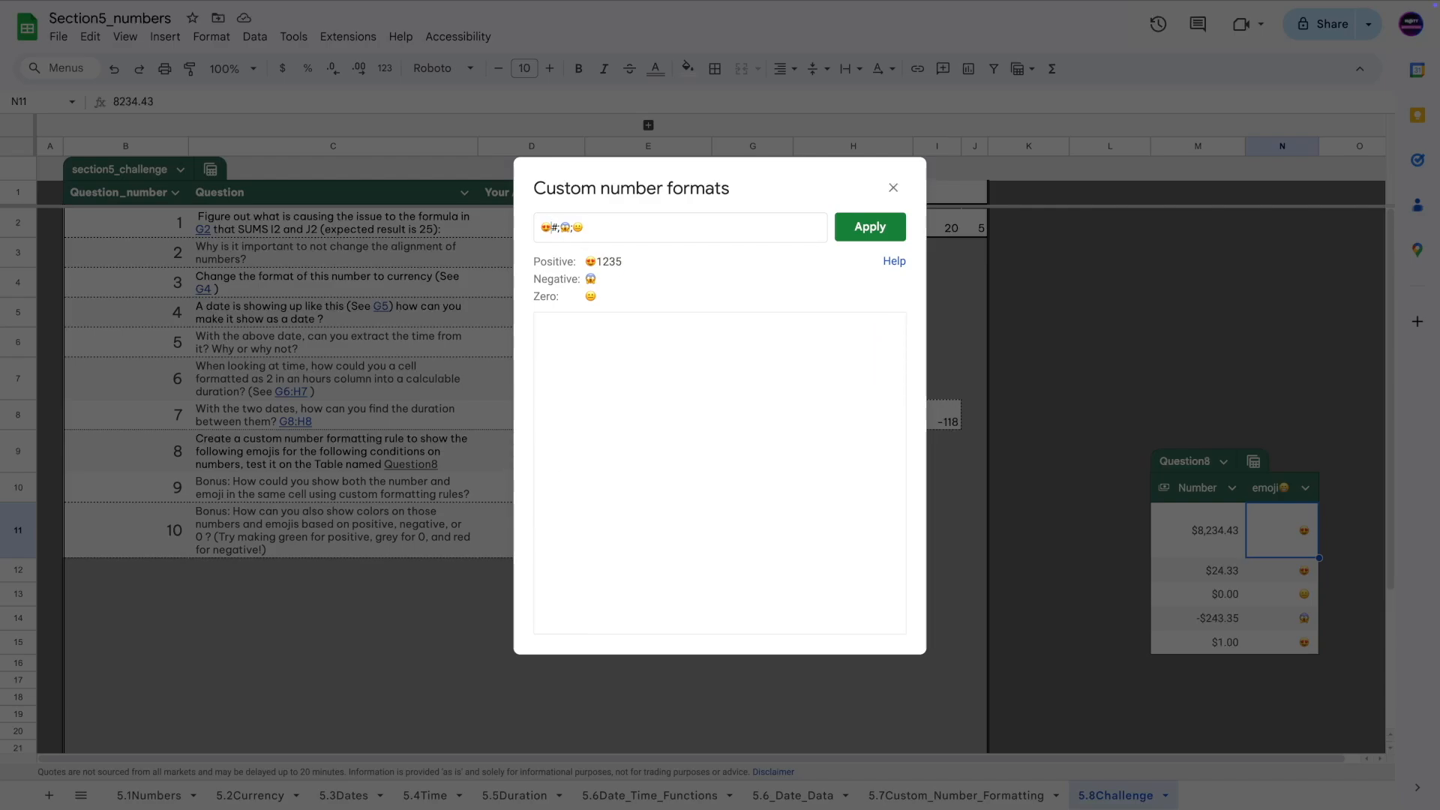
text($)
text(.00)
mouse_move(553, 228)
mouse_down()
mouse_move(600, 227)
mouse_move(577, 227)
mouse_up()
click(551, 227)
drag(554, 228, 584, 229)
key(ctrl+c)
click(596, 229)
key(ctrl+v)
click(647, 227)
key(ctrl+v)
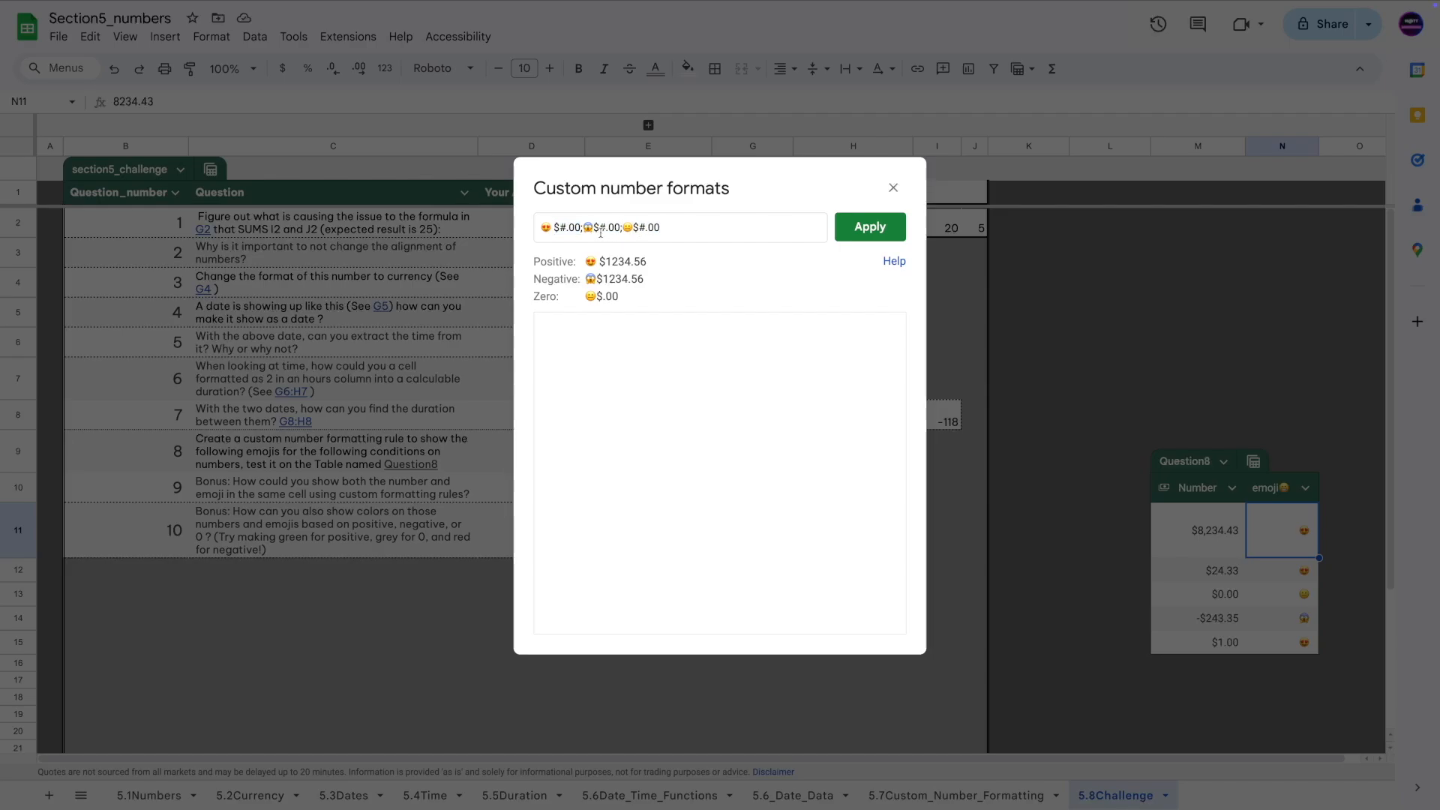
Make the zero section $0.00 with a leading space and put a minus before the negative amount.
click(645, 229)
key(BackSpace)
text(0)
drag(645, 227, 674, 226)
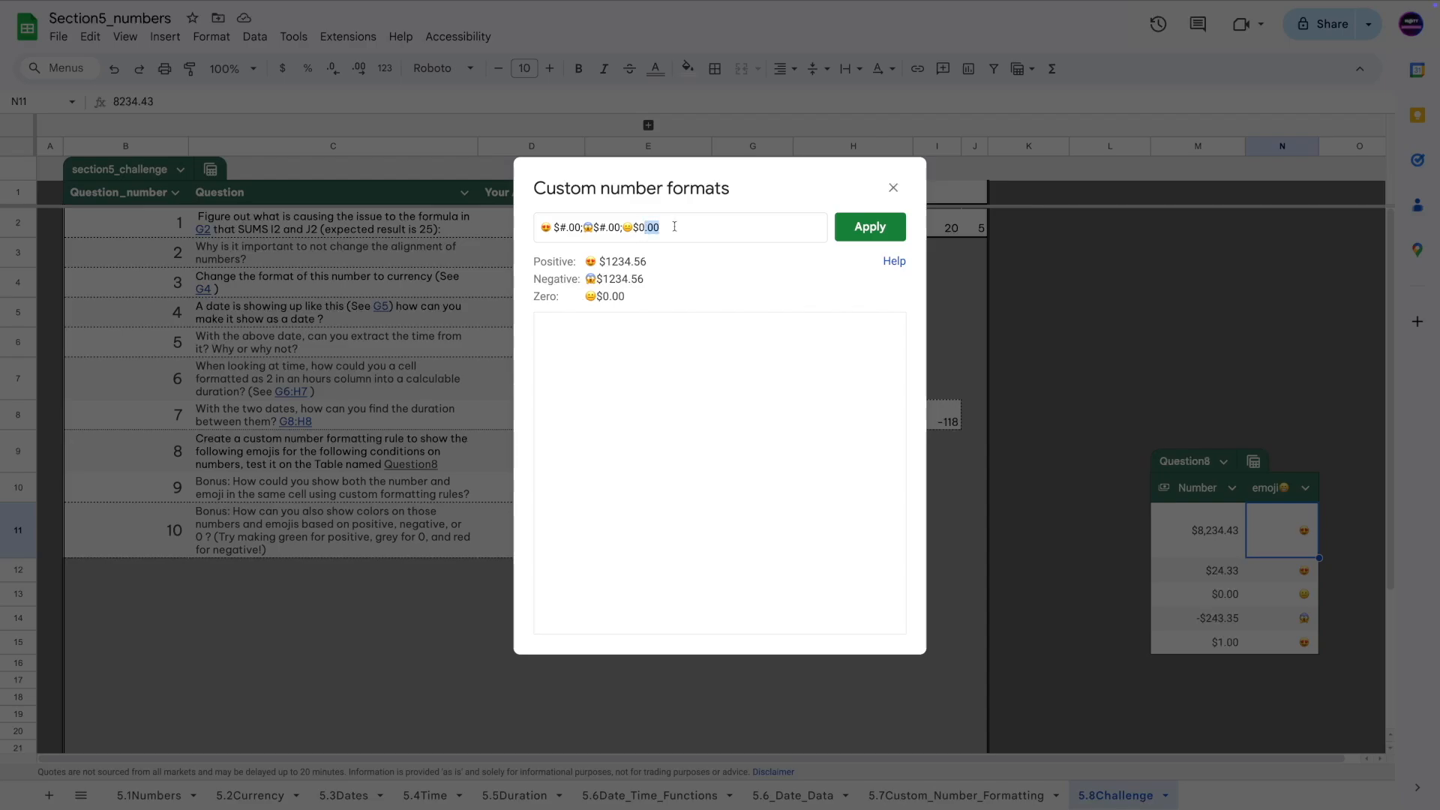
click(595, 228)
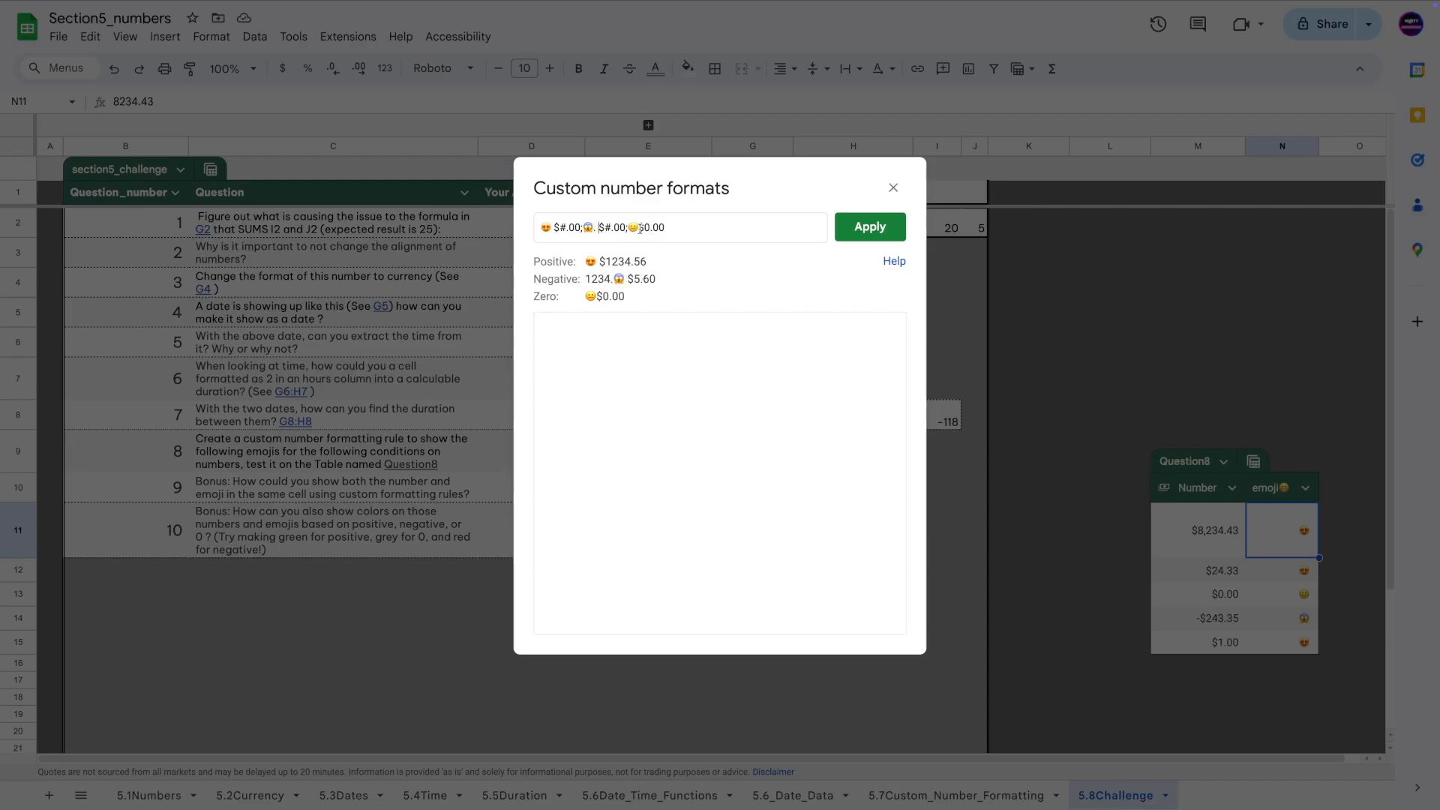
click(639, 228)
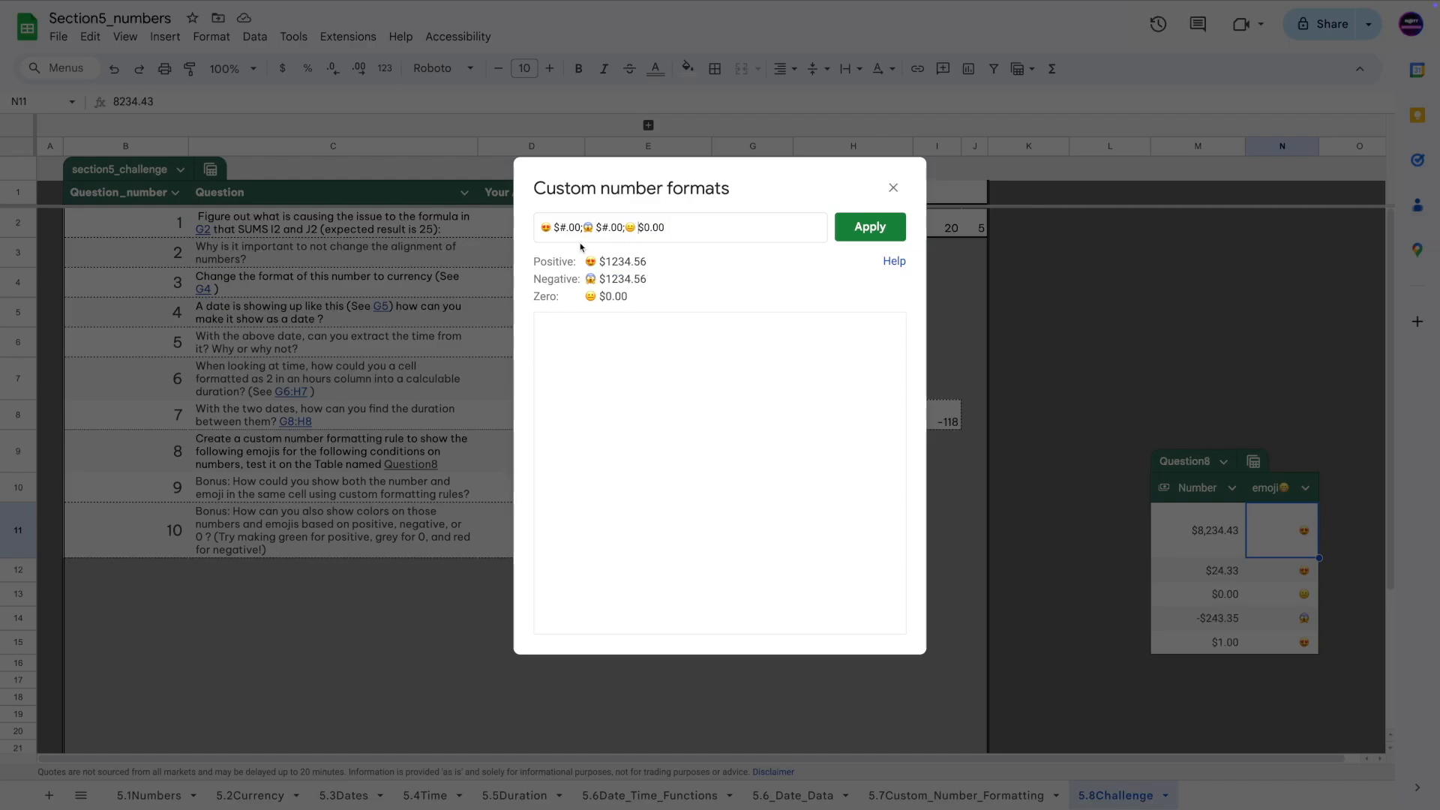
click(598, 228)
text(-)
Finish the format as 😍 $#.00;😱 -$#.00;😑 $0.00 and apply it to the emoji column.
double_click(543, 227)
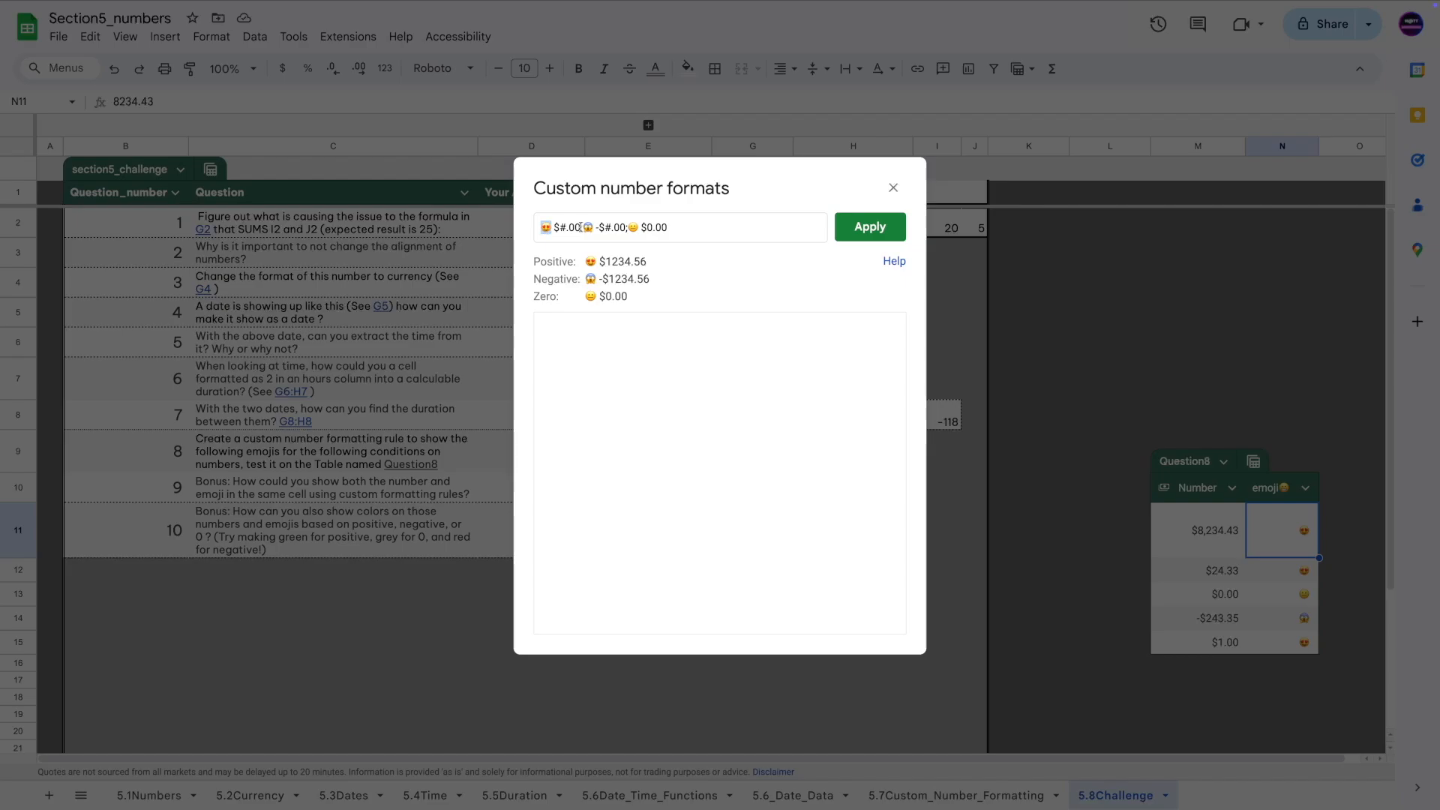
click(581, 227)
text(;)
click(556, 227)
drag(555, 228, 668, 227)
click(629, 260)
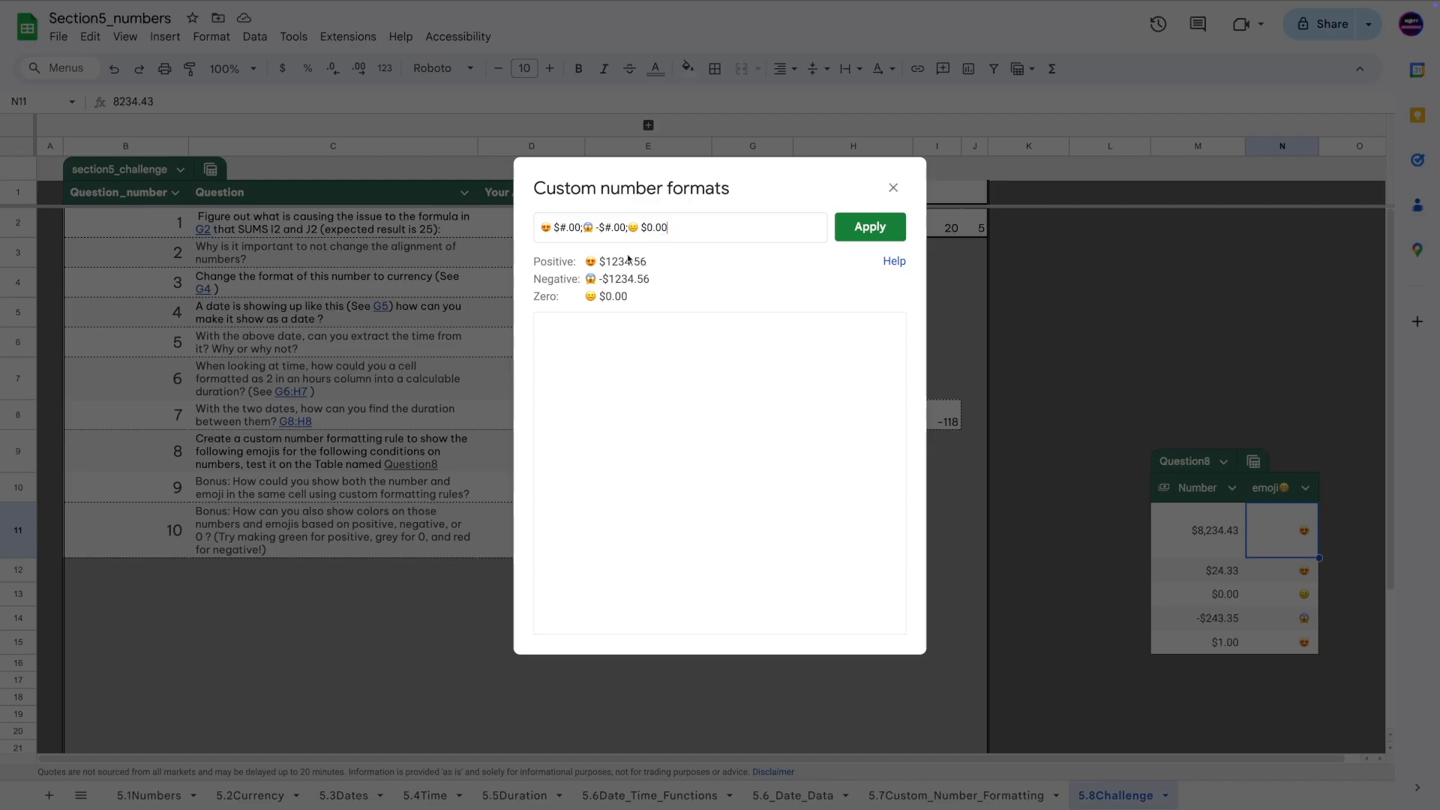
click(873, 226)
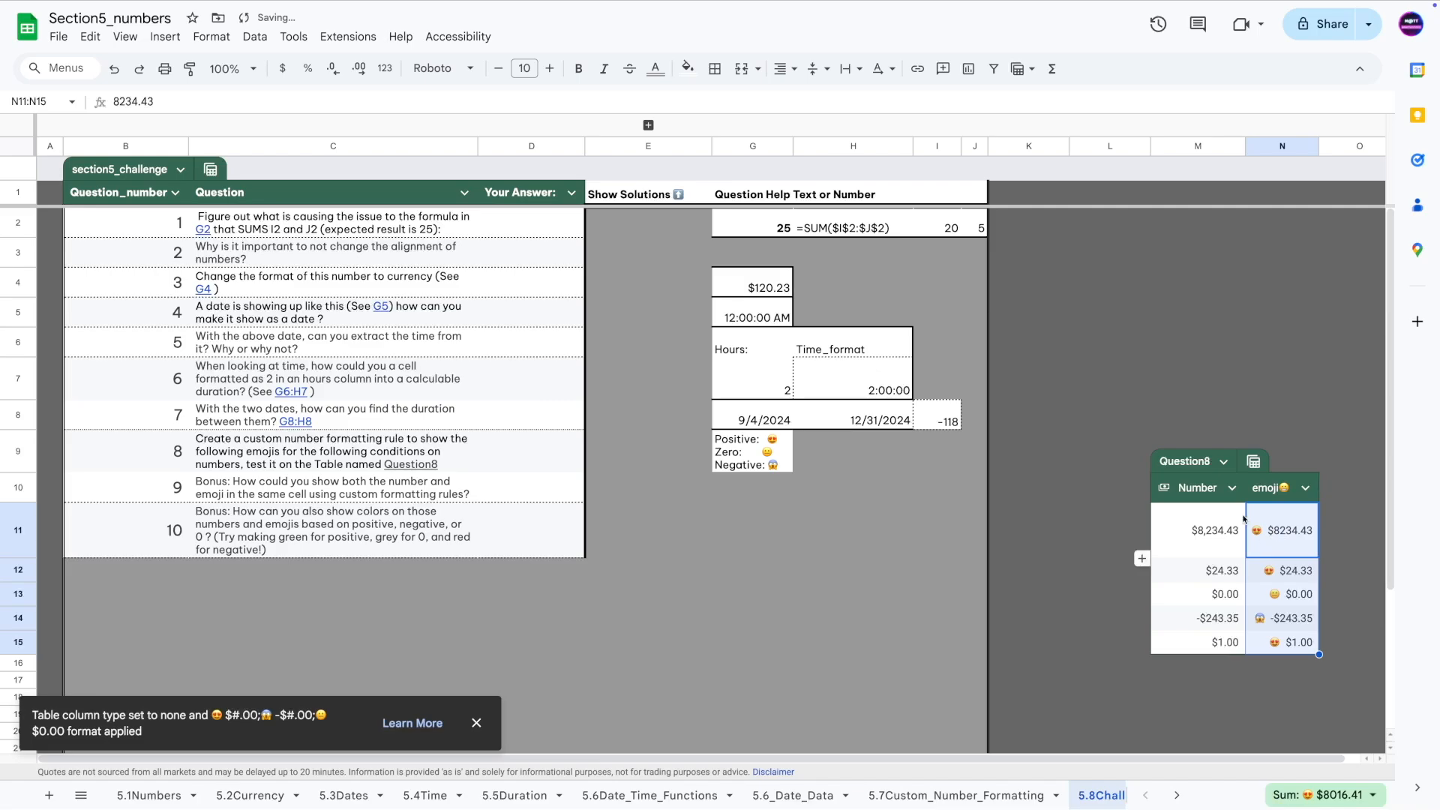
Compare the $8,234.43 Number cell with its emoji cell, read the colour bonus question, then reselect N11.
click(1243, 518)
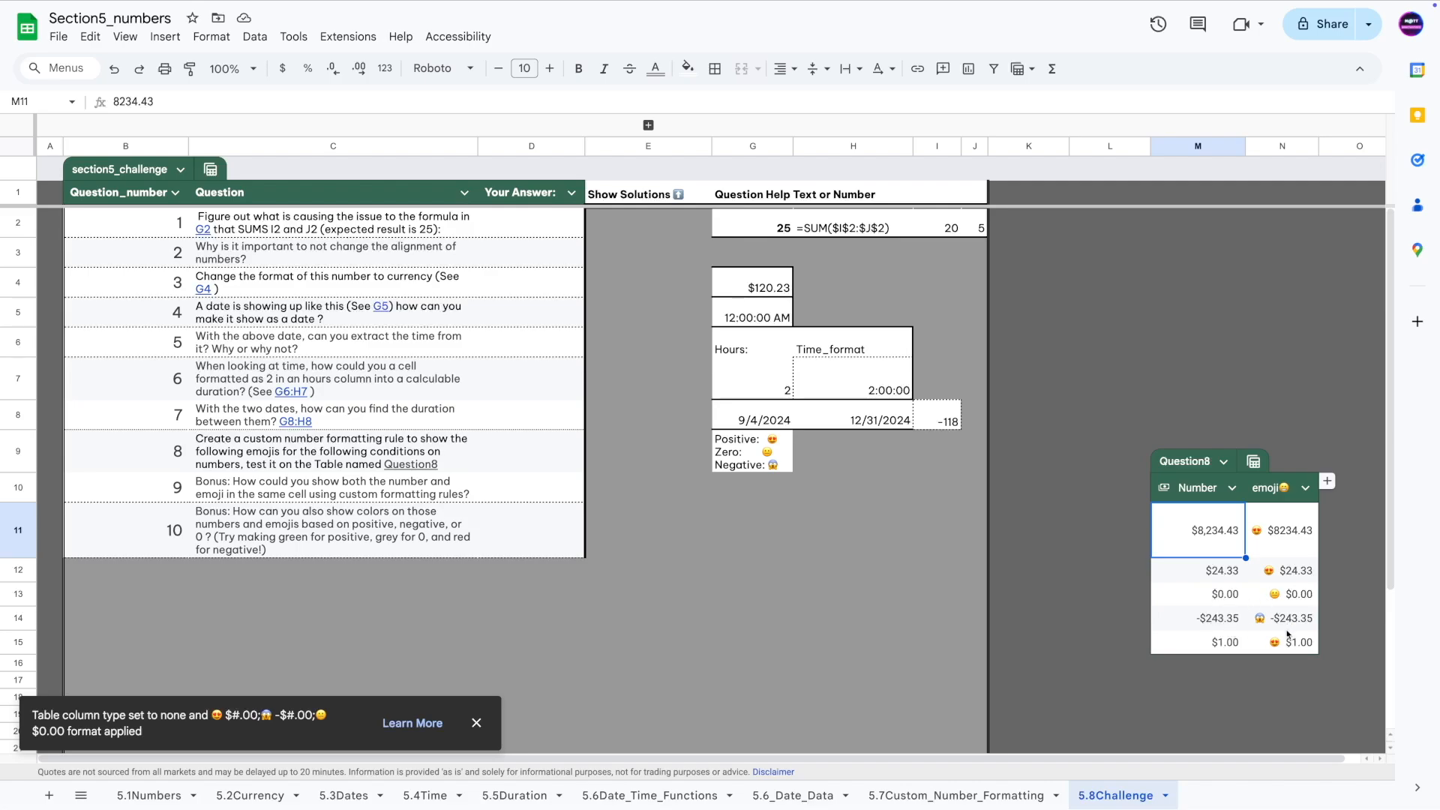
click(1280, 539)
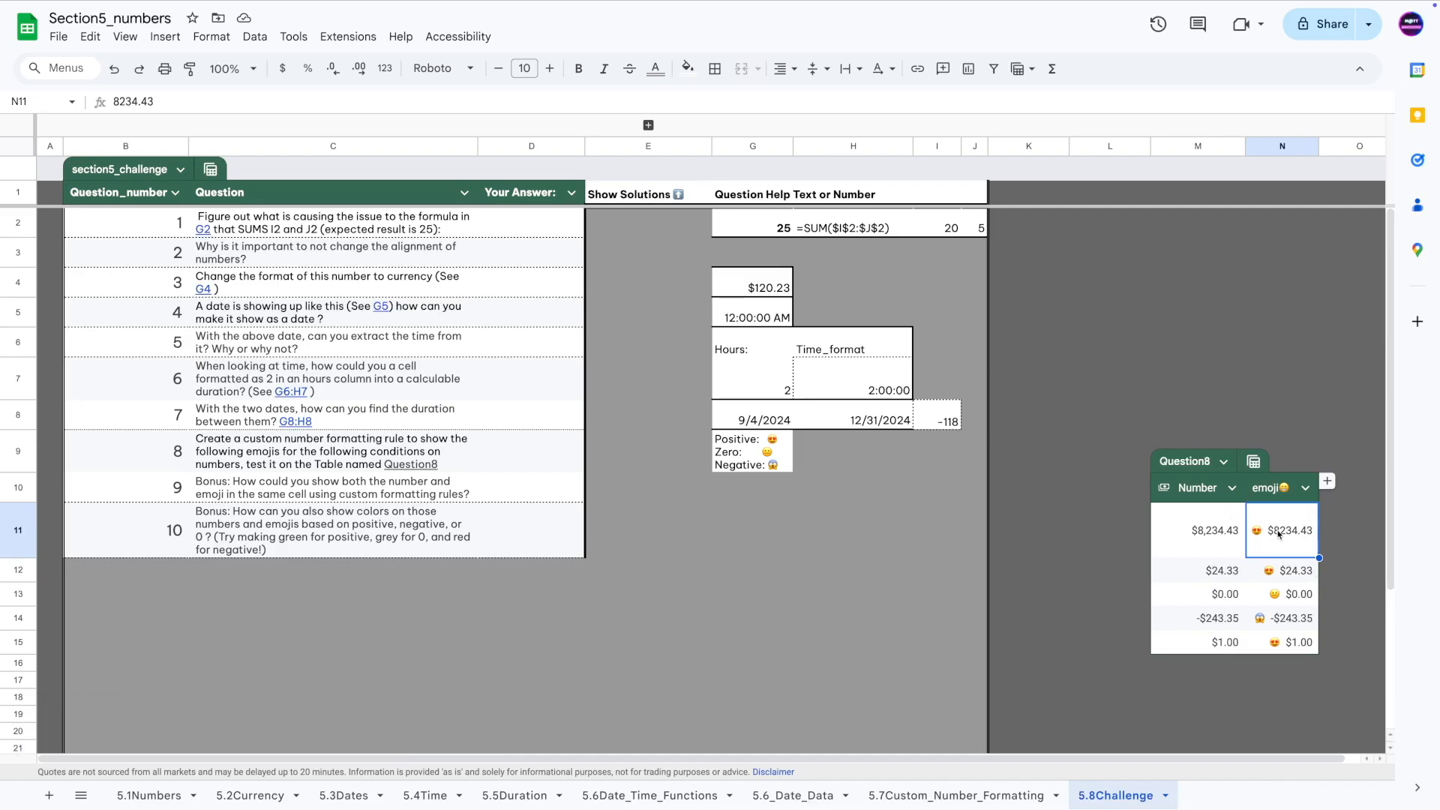
click(305, 521)
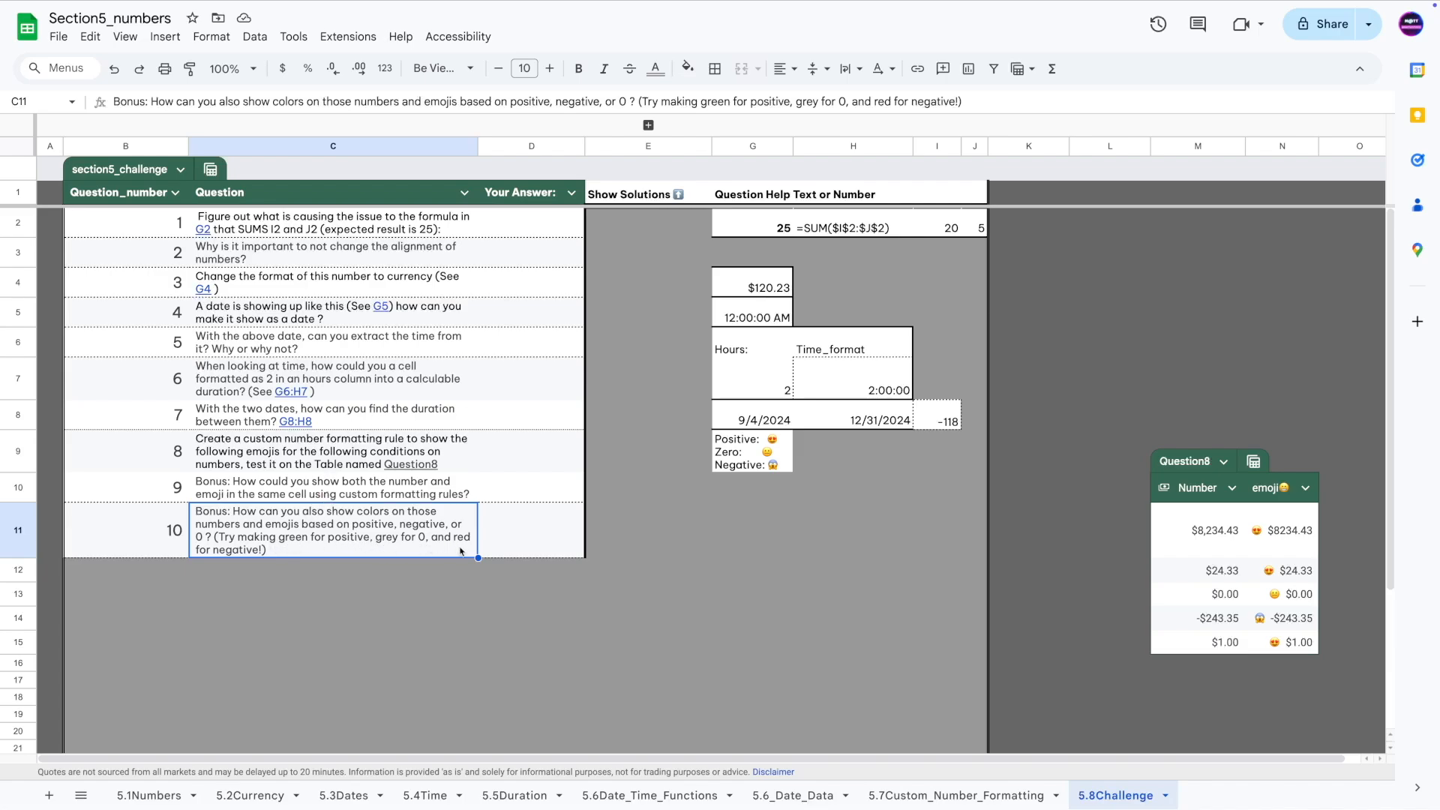
click(1287, 528)
click(206, 45)
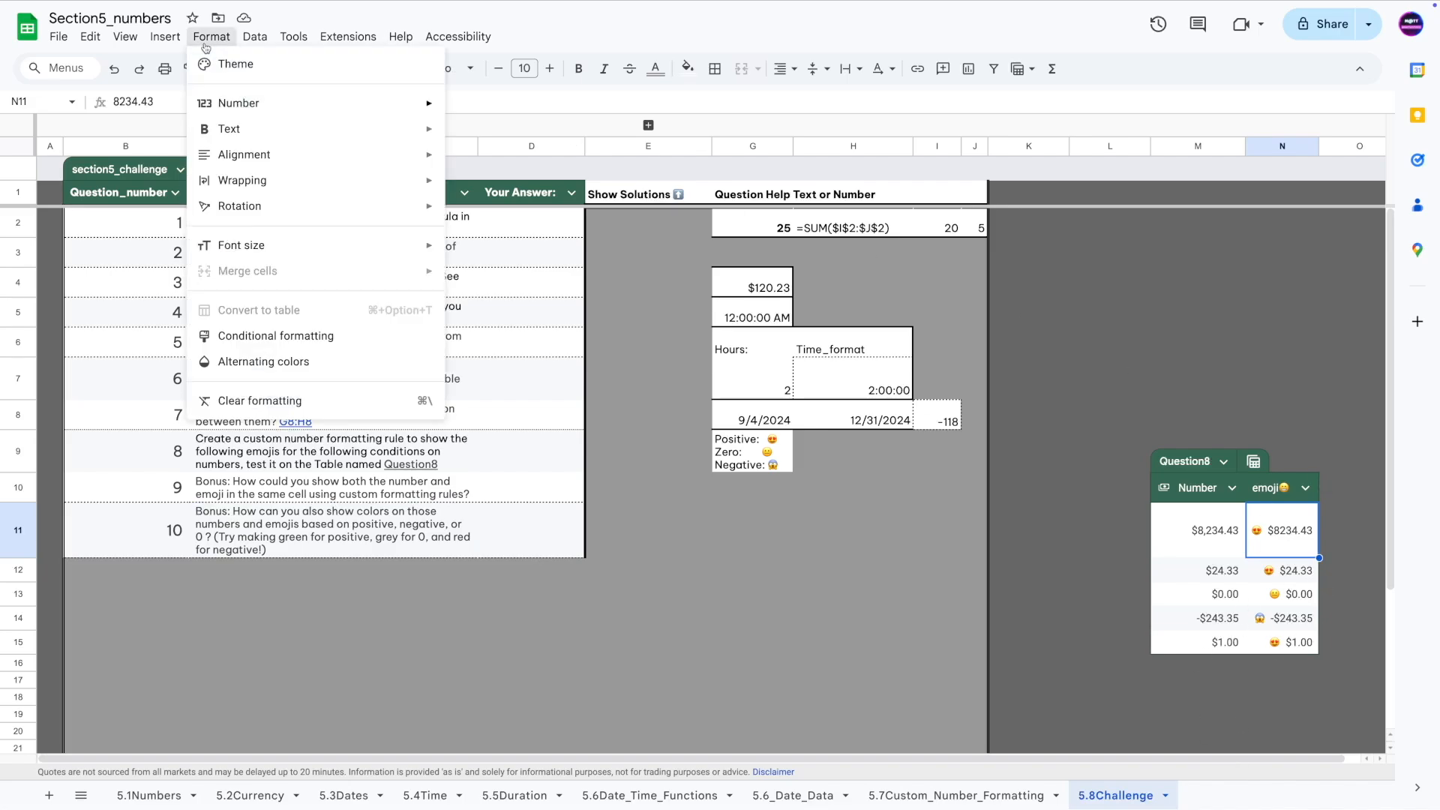
In the custom format editor, move the 😍 emoji after the positive $#.00 amount with a space.
mouse_move(240, 103)
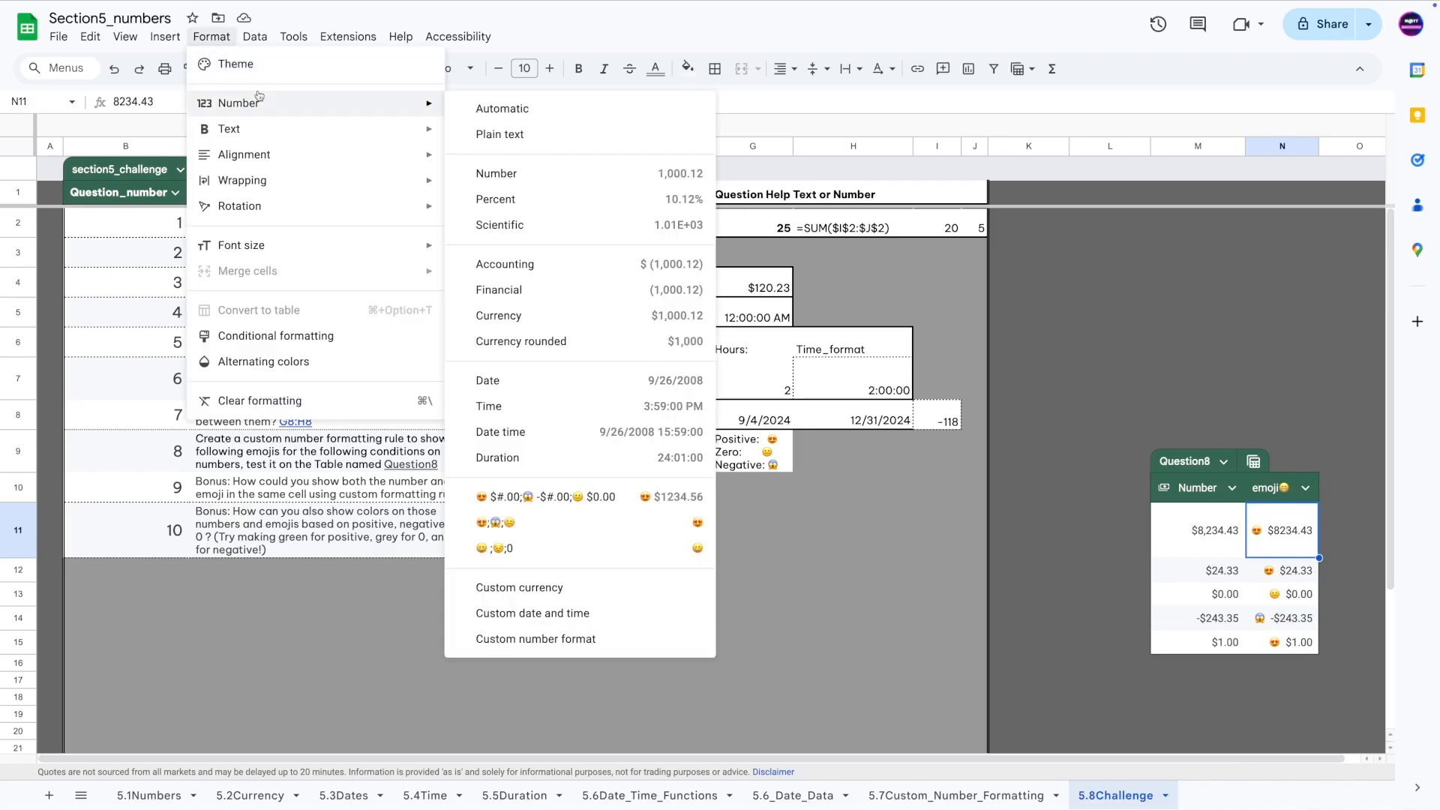
click(559, 639)
mouse_move(543, 227)
mouse_down()
mouse_move(574, 228)
mouse_move(551, 230)
mouse_up()
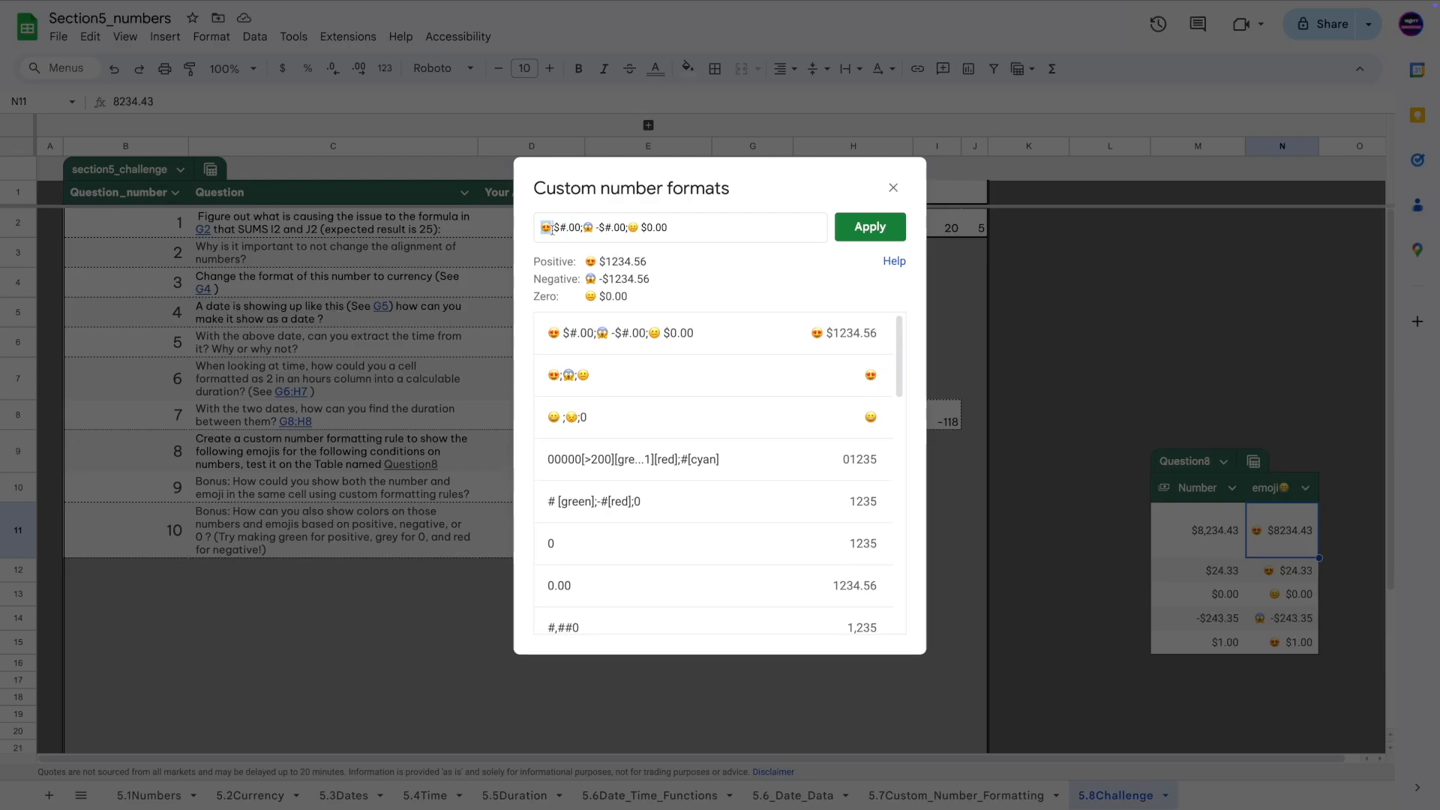
key(ctrl+x)
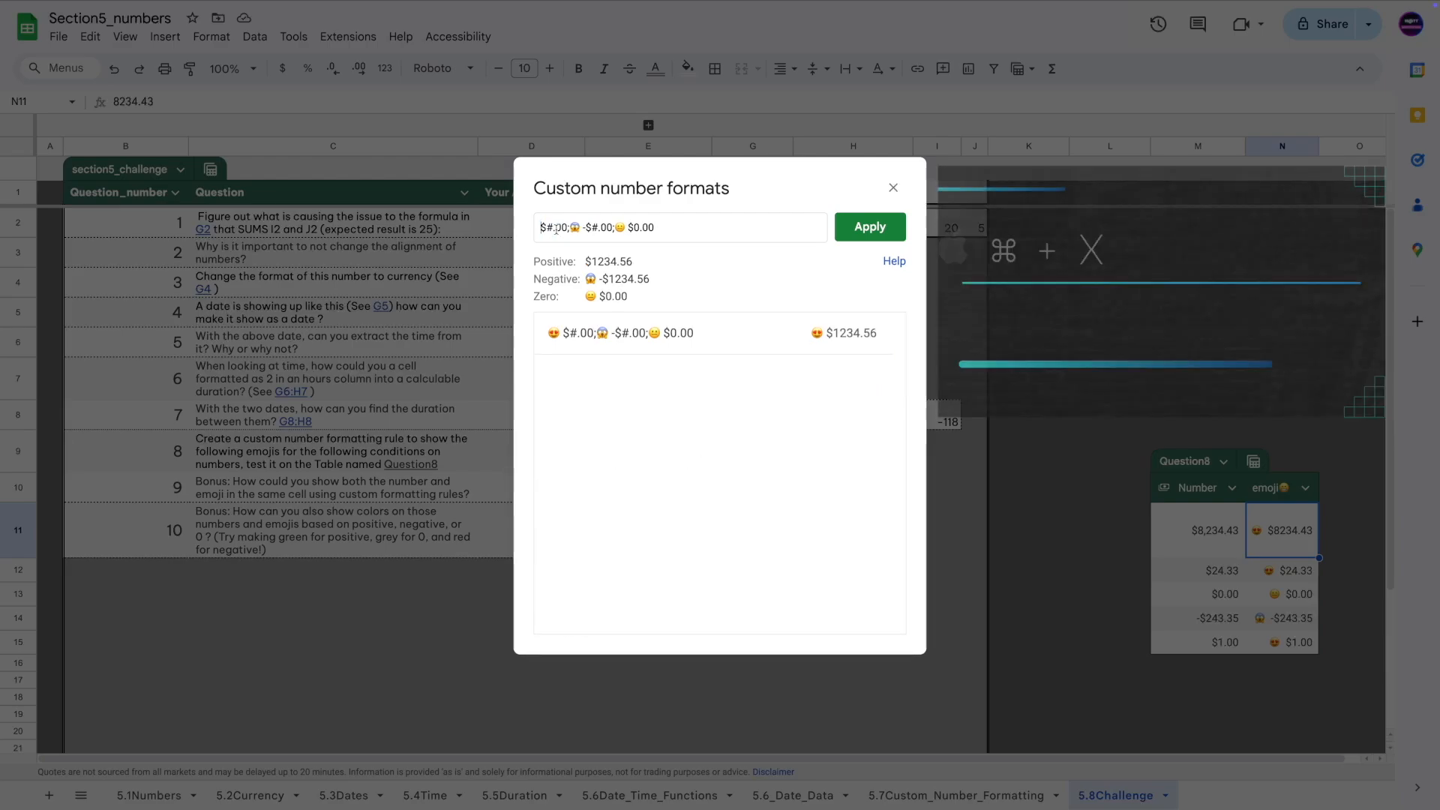
click(568, 228)
key(ctrl+v)
click(568, 228)
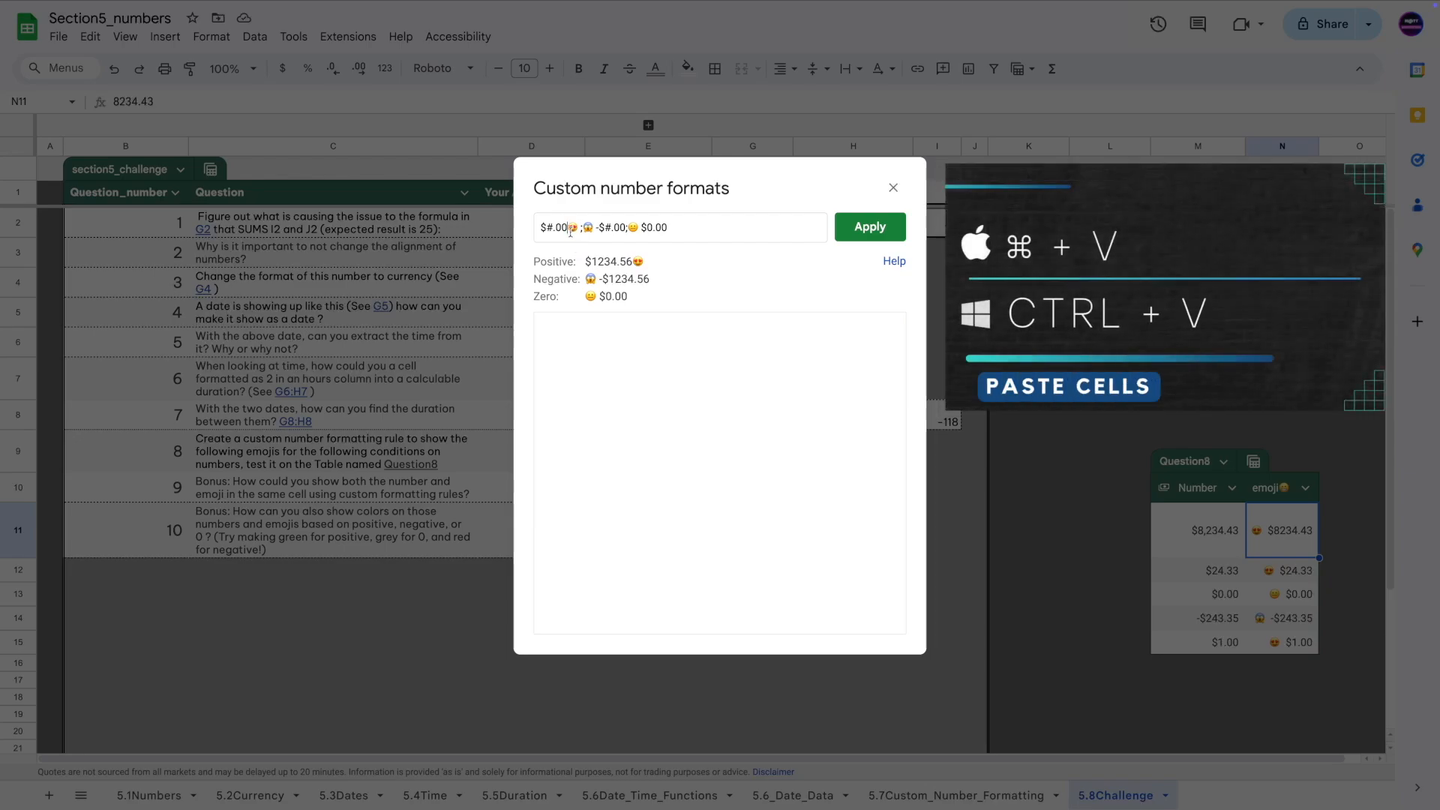
Move the 😱 emoji after the negative -$#.00 amount and remove the stray leading space.
drag(586, 229, 597, 231)
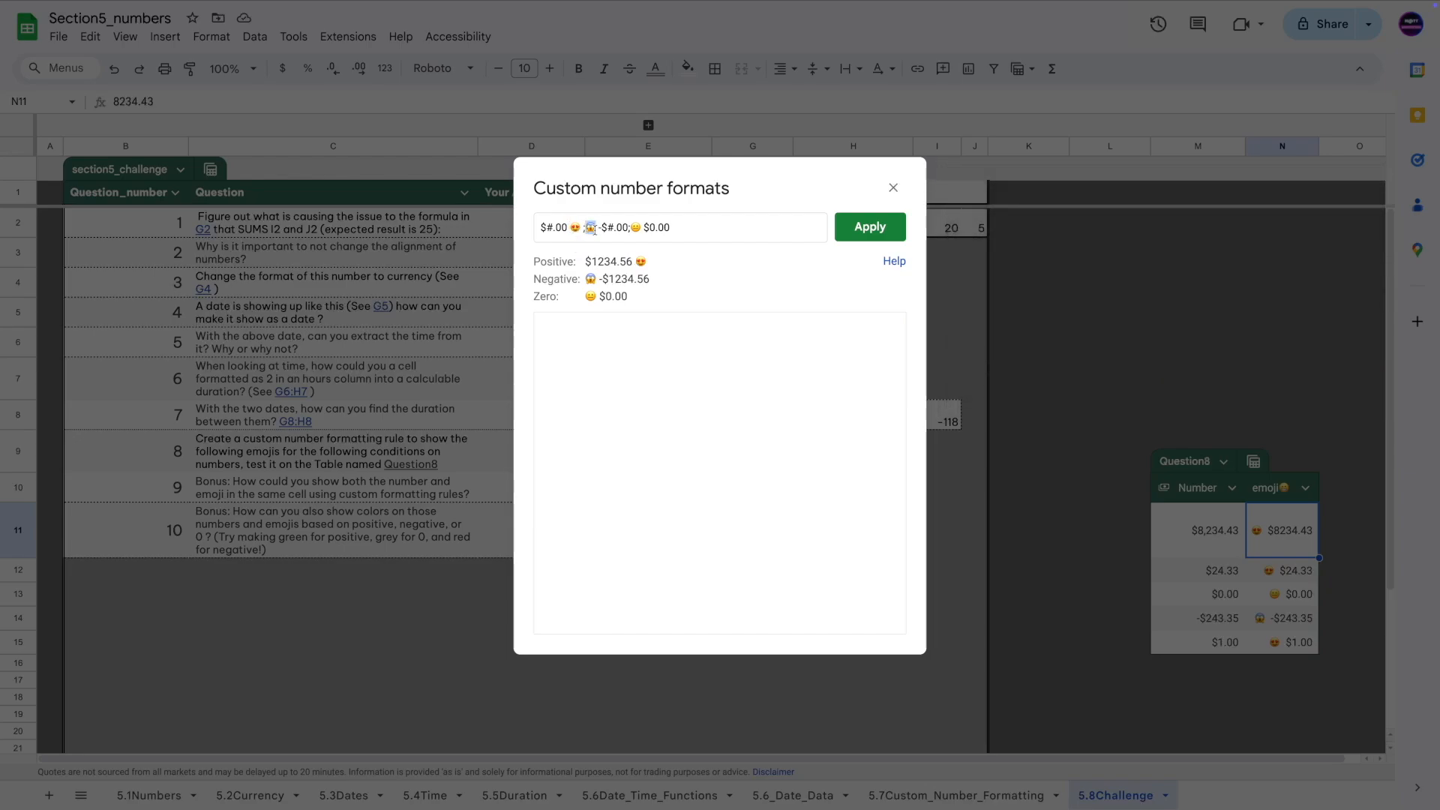
key(ctrl+x)
click(617, 228)
key(ctrl+v)
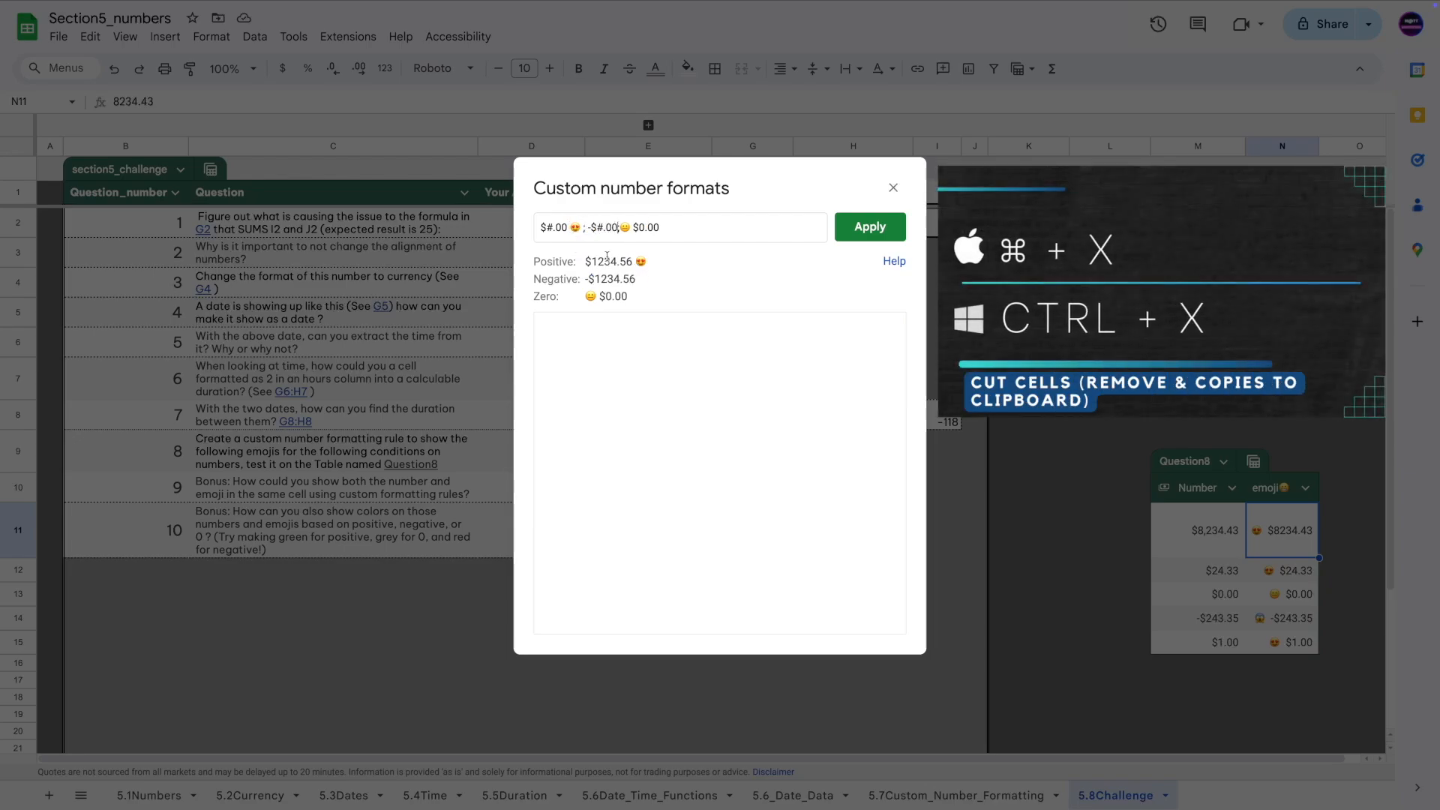
key(Left)
click(589, 229)
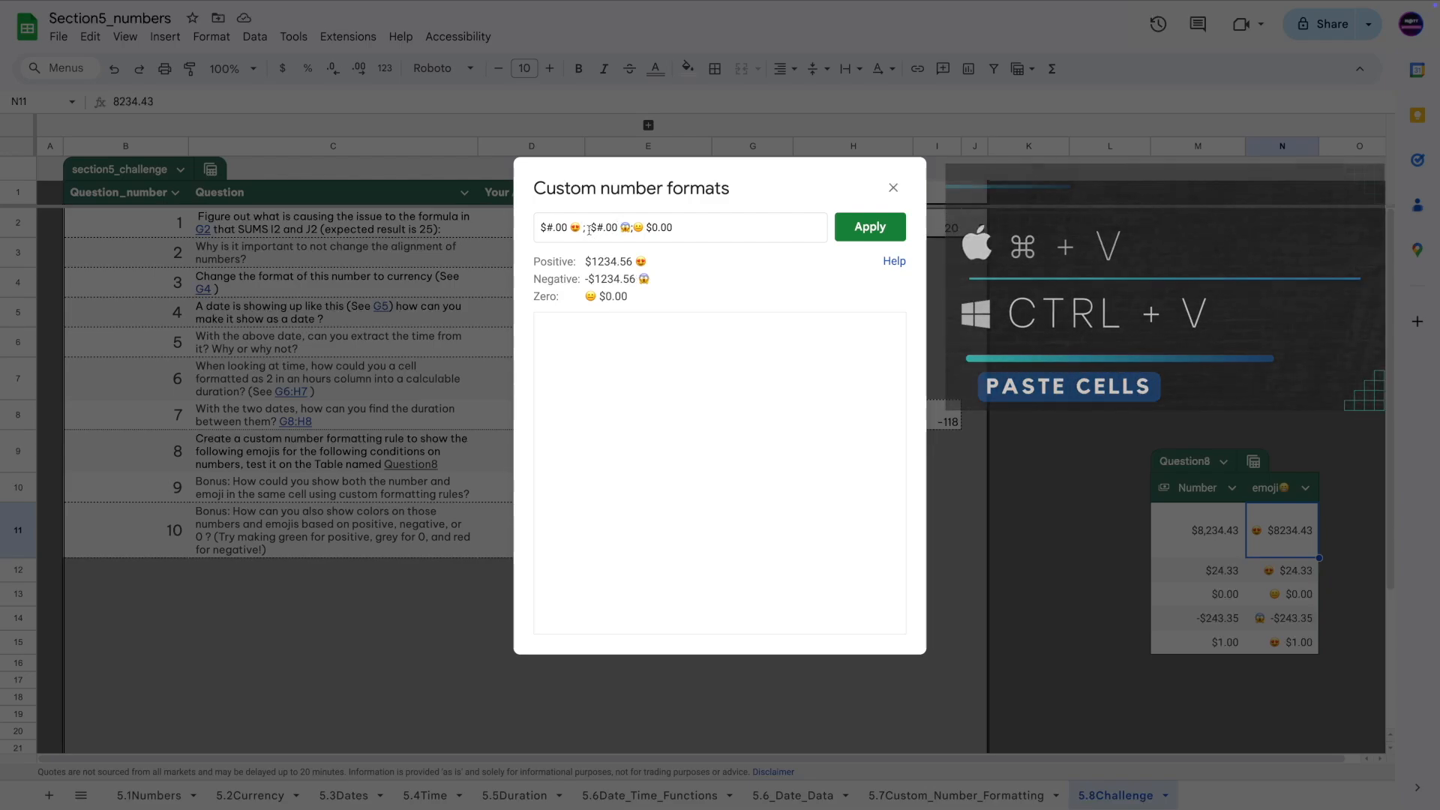
key(BackSpace)
key(BackSpace)
Move the zero emoji after the $0.00 amount, separated by a space.
drag(631, 229, 644, 230)
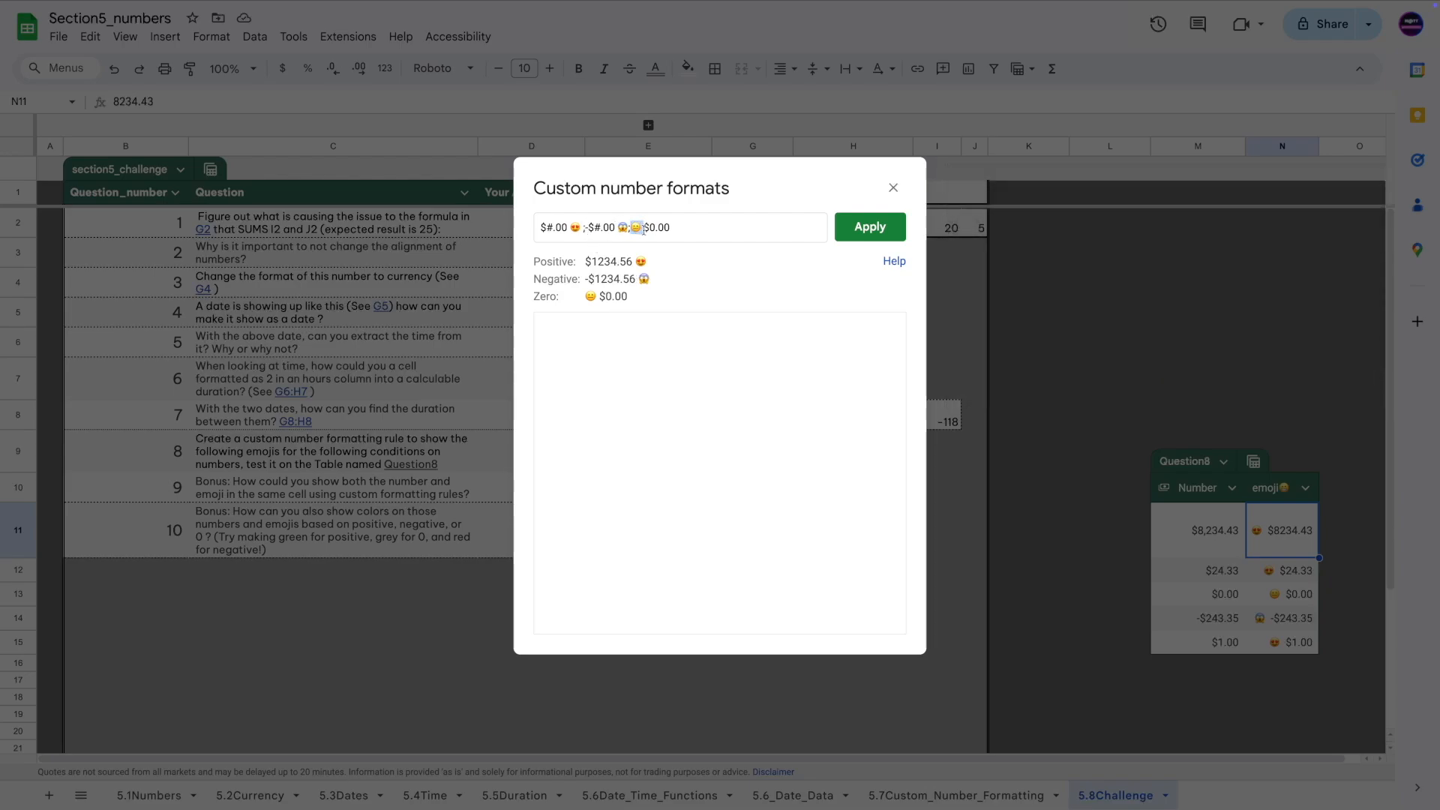
key(ctrl+x)
click(657, 230)
key(ctrl+v)
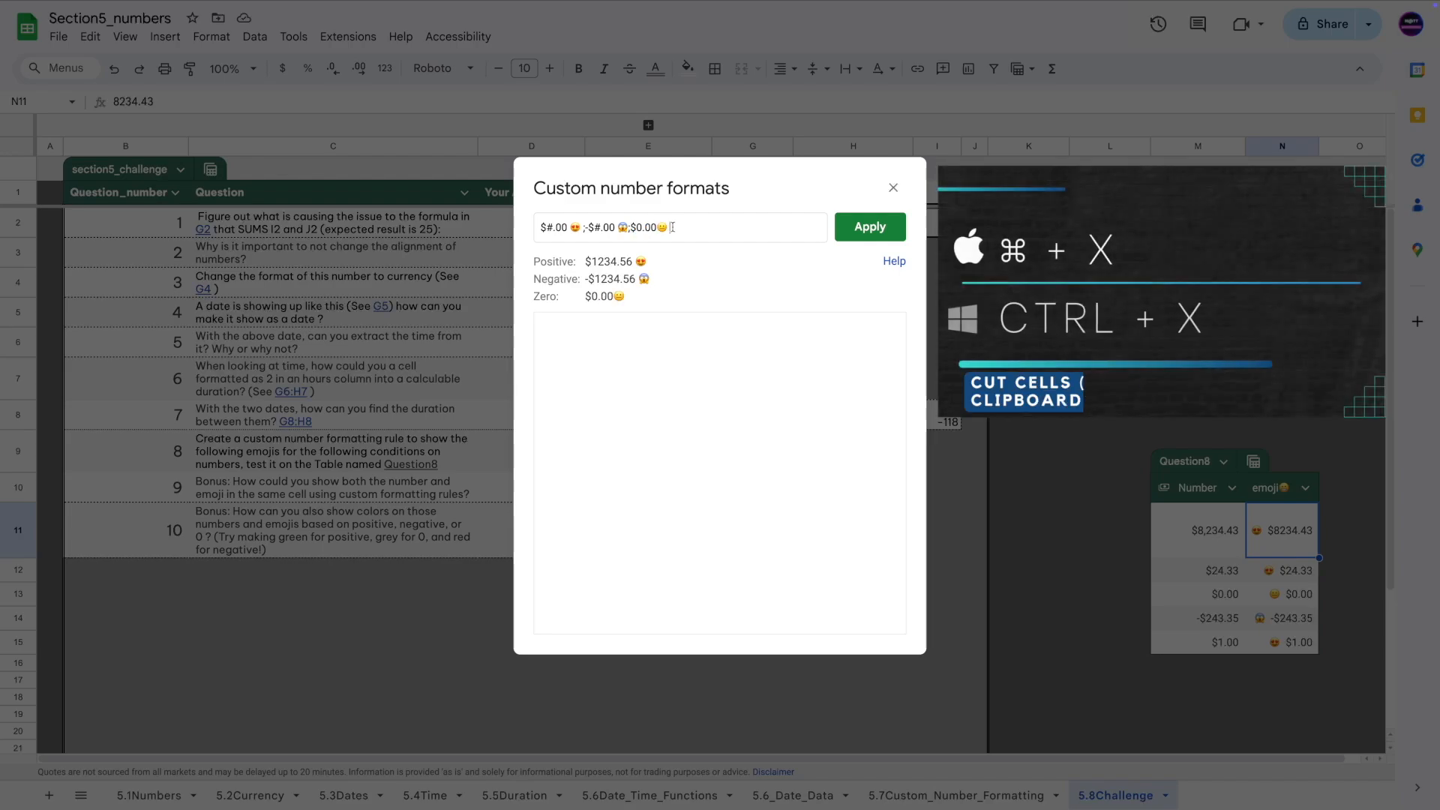
key(BackSpace)
key(ctrl+v)
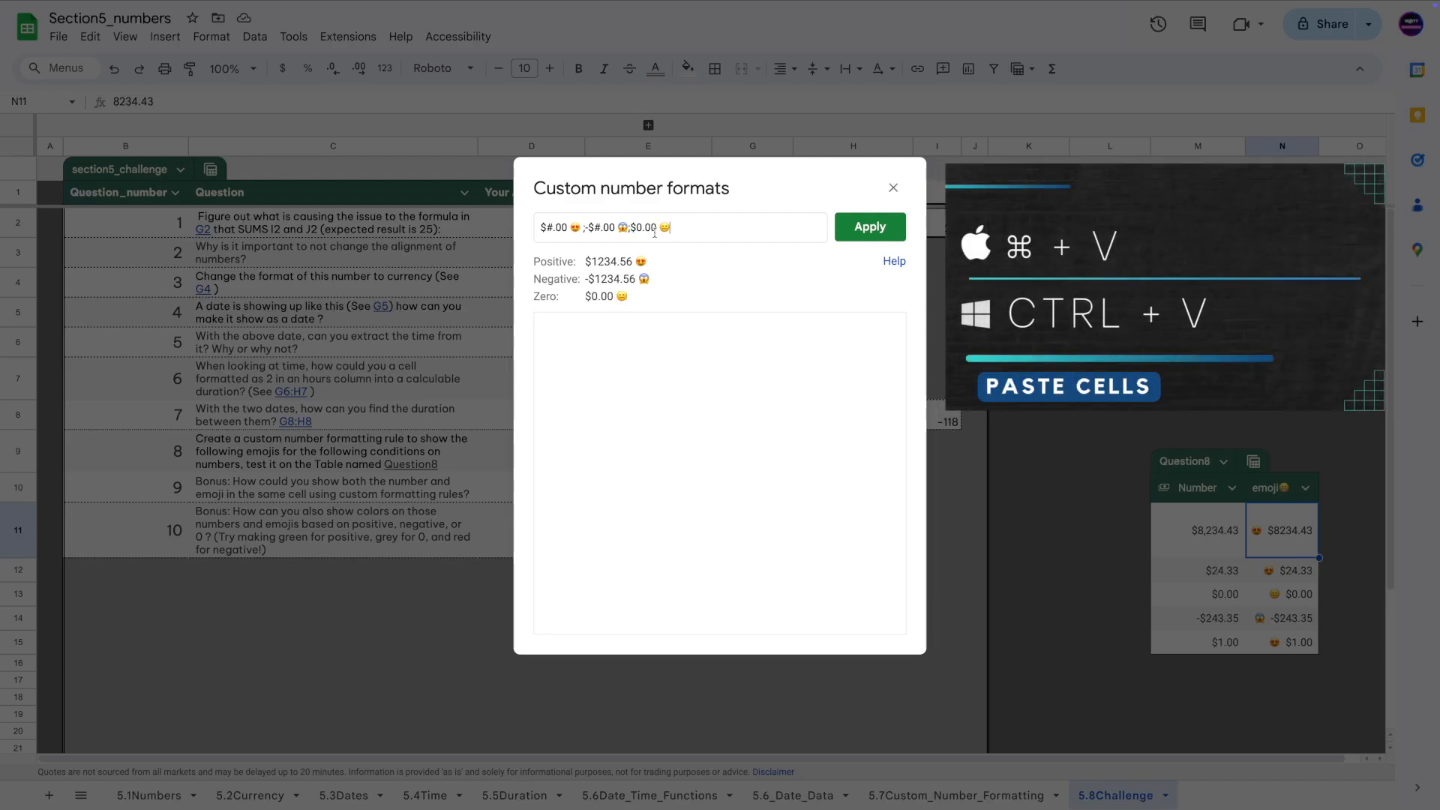
click(583, 227)
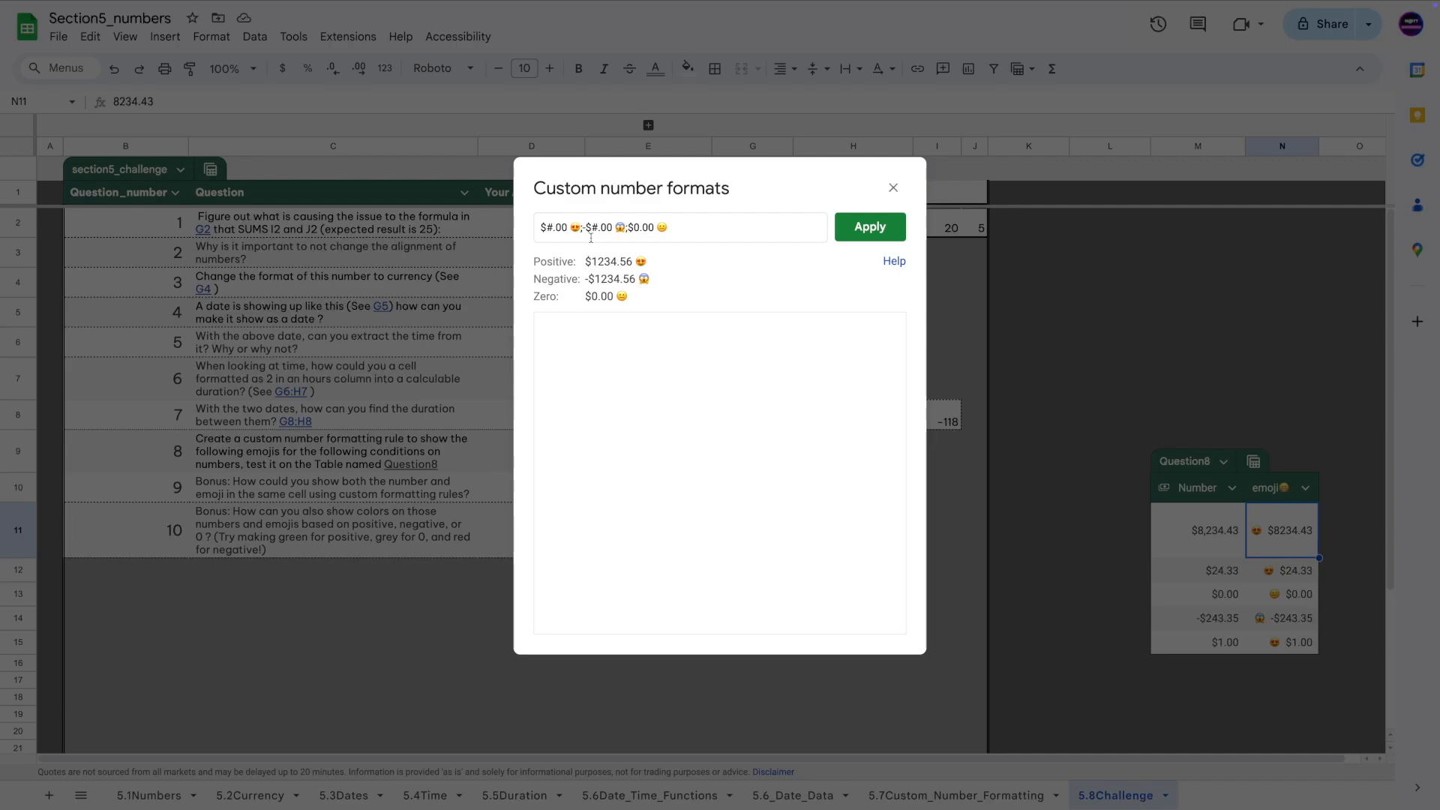
Tag positives [green] and negatives [red], drop the unsupported grey tag, and apply the format.
text([green])
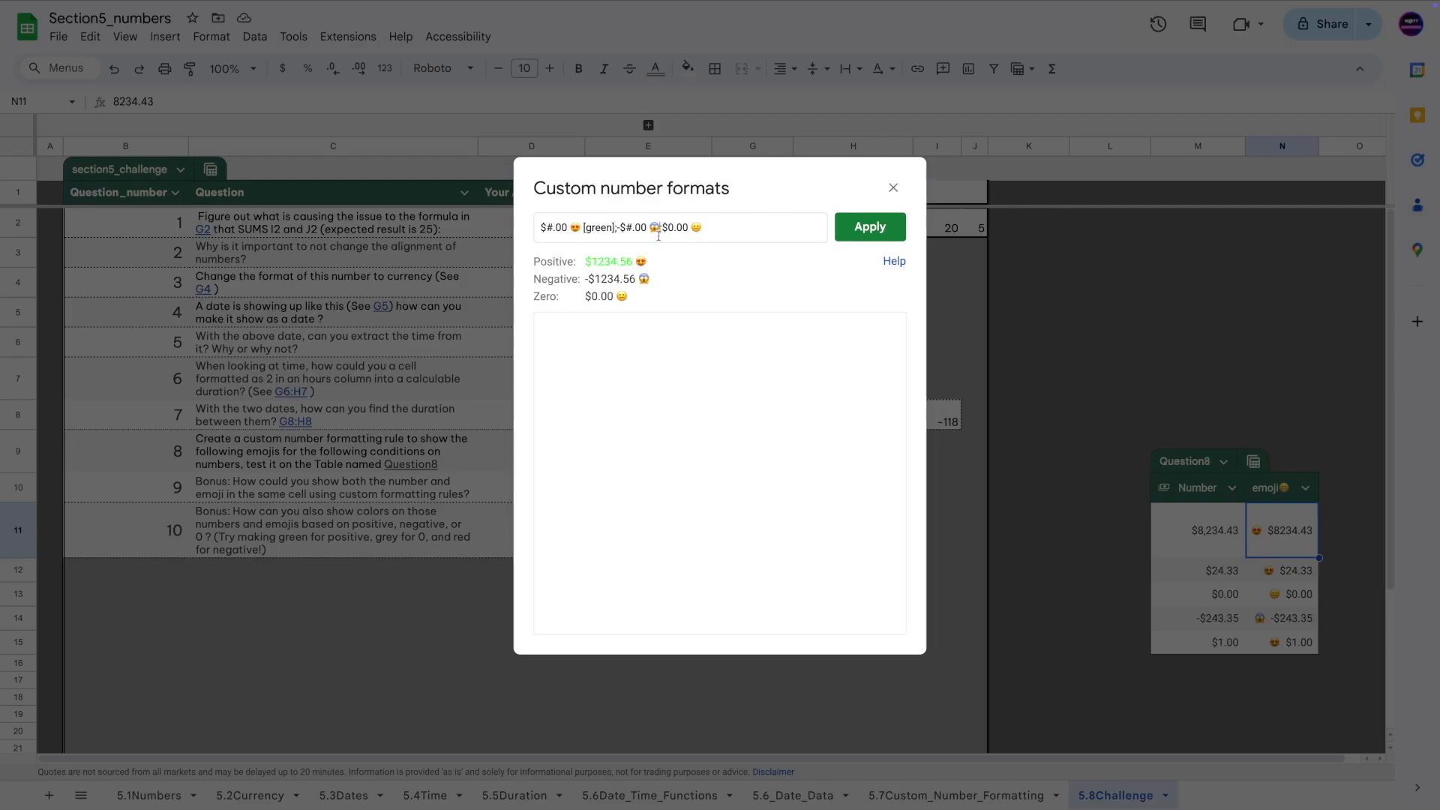
text(p)
key(BackSpace)
text([r)
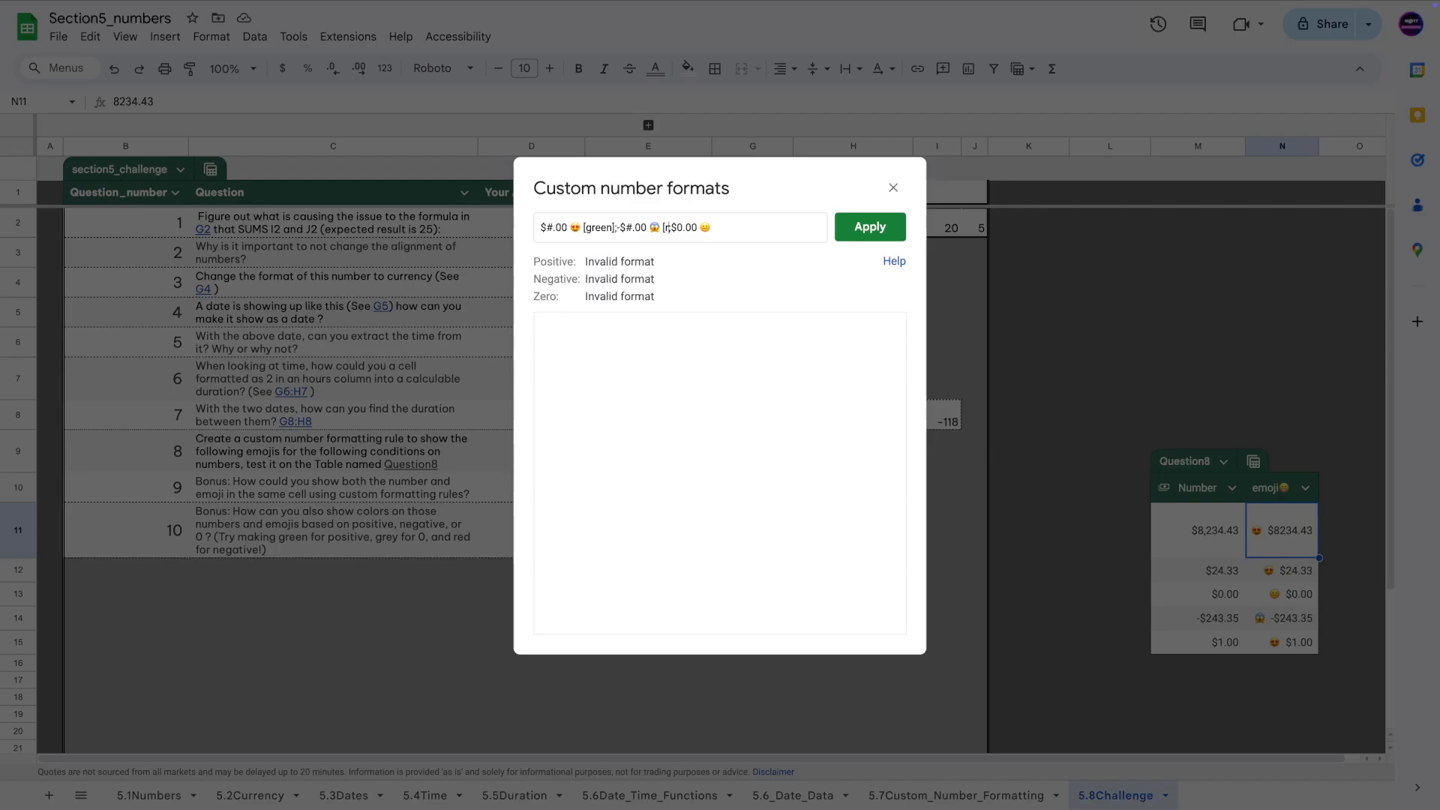
text(ed])
click(663, 227)
key(BackSpace)
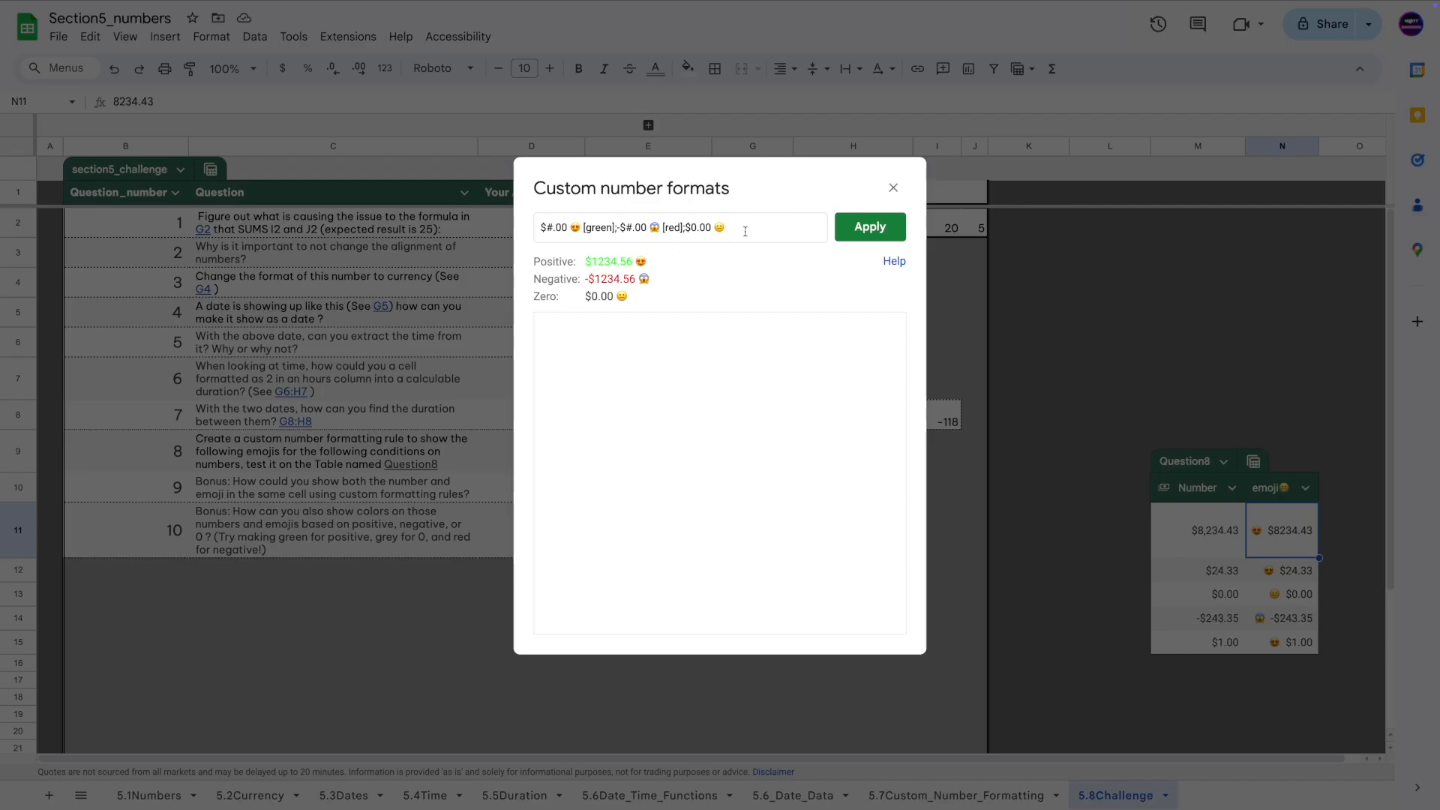
text([)
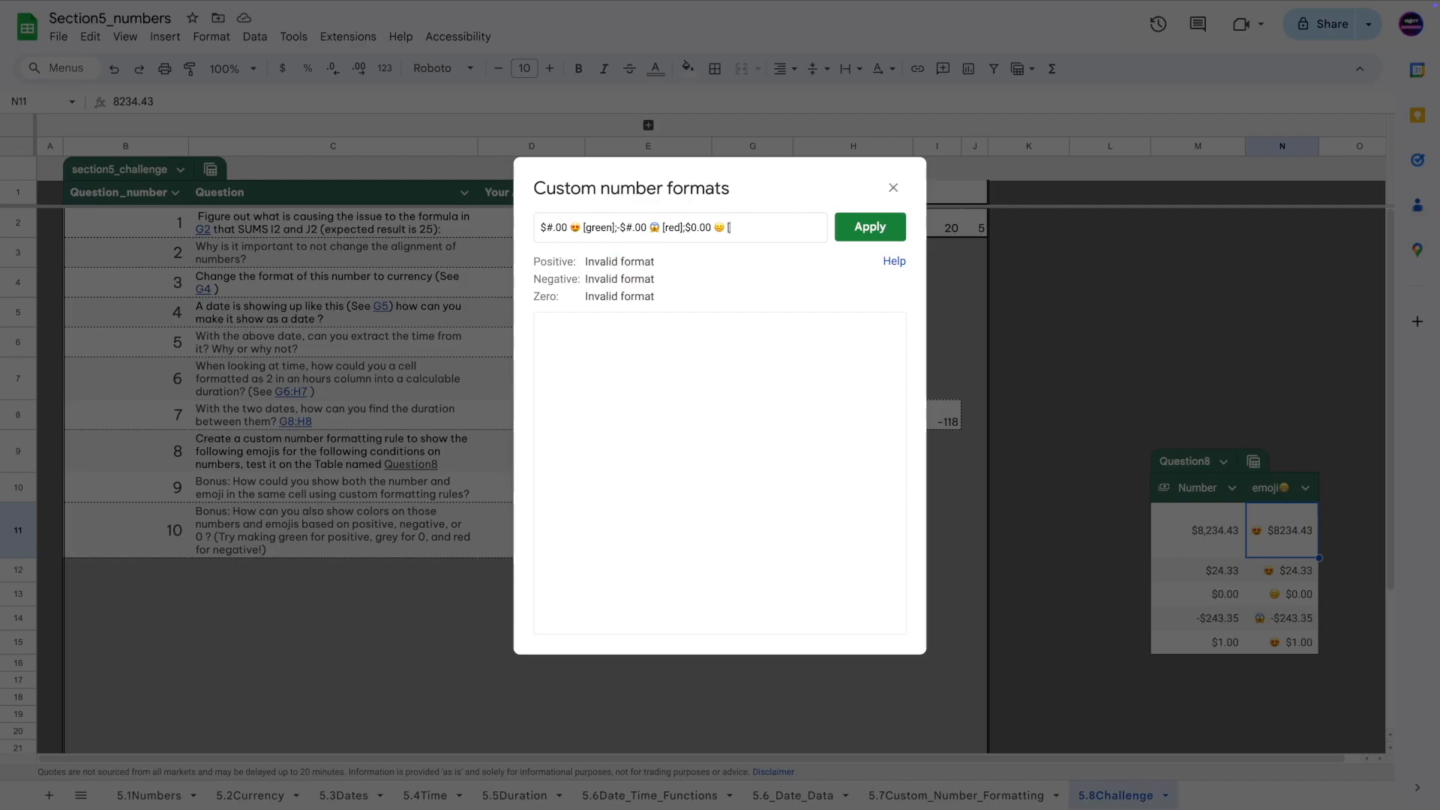
text(grey)
key(BackSpace)
key(BackSpace)
key(BackSpace)
key(BackSpace)
key(BackSpace)
key(BackSpace)
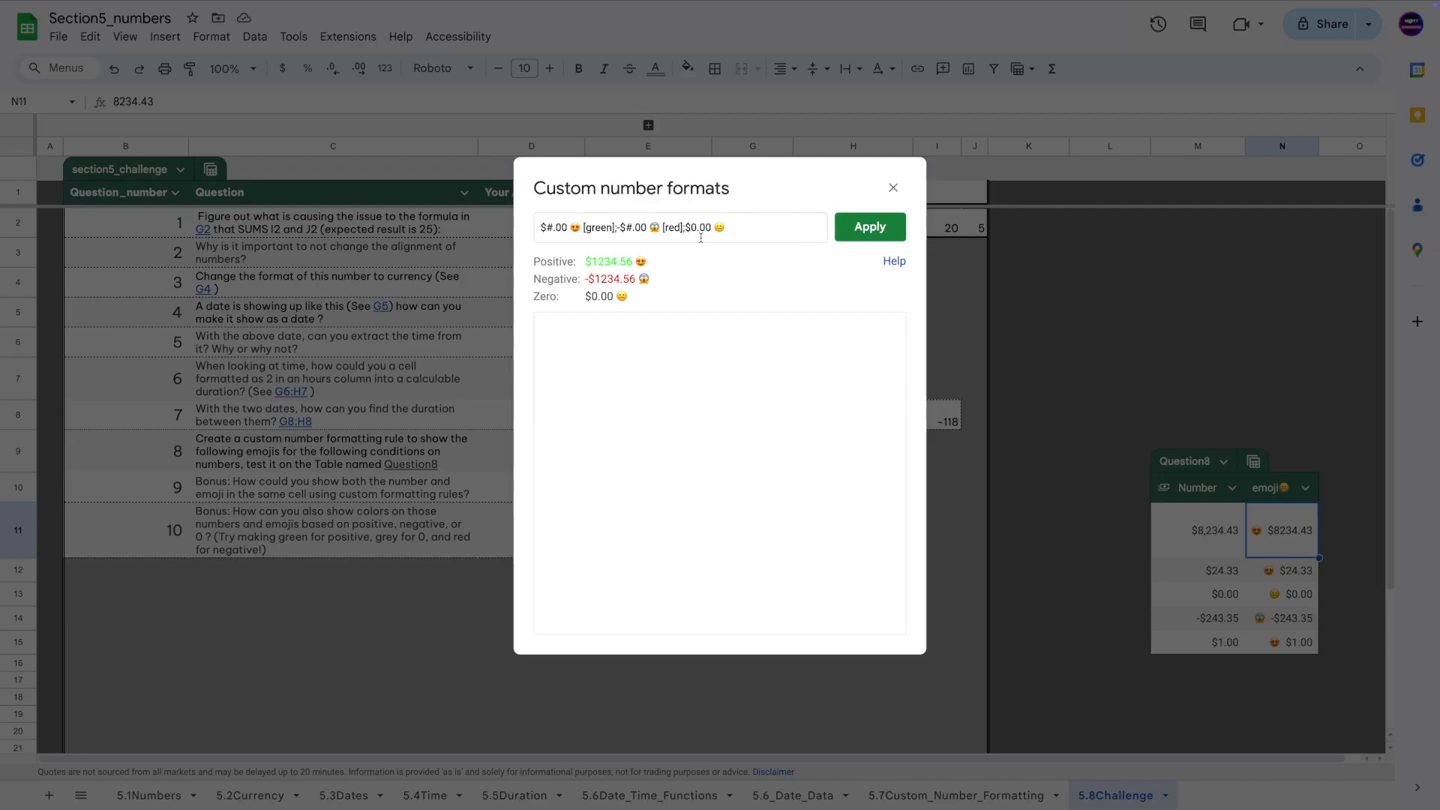
key(Return)
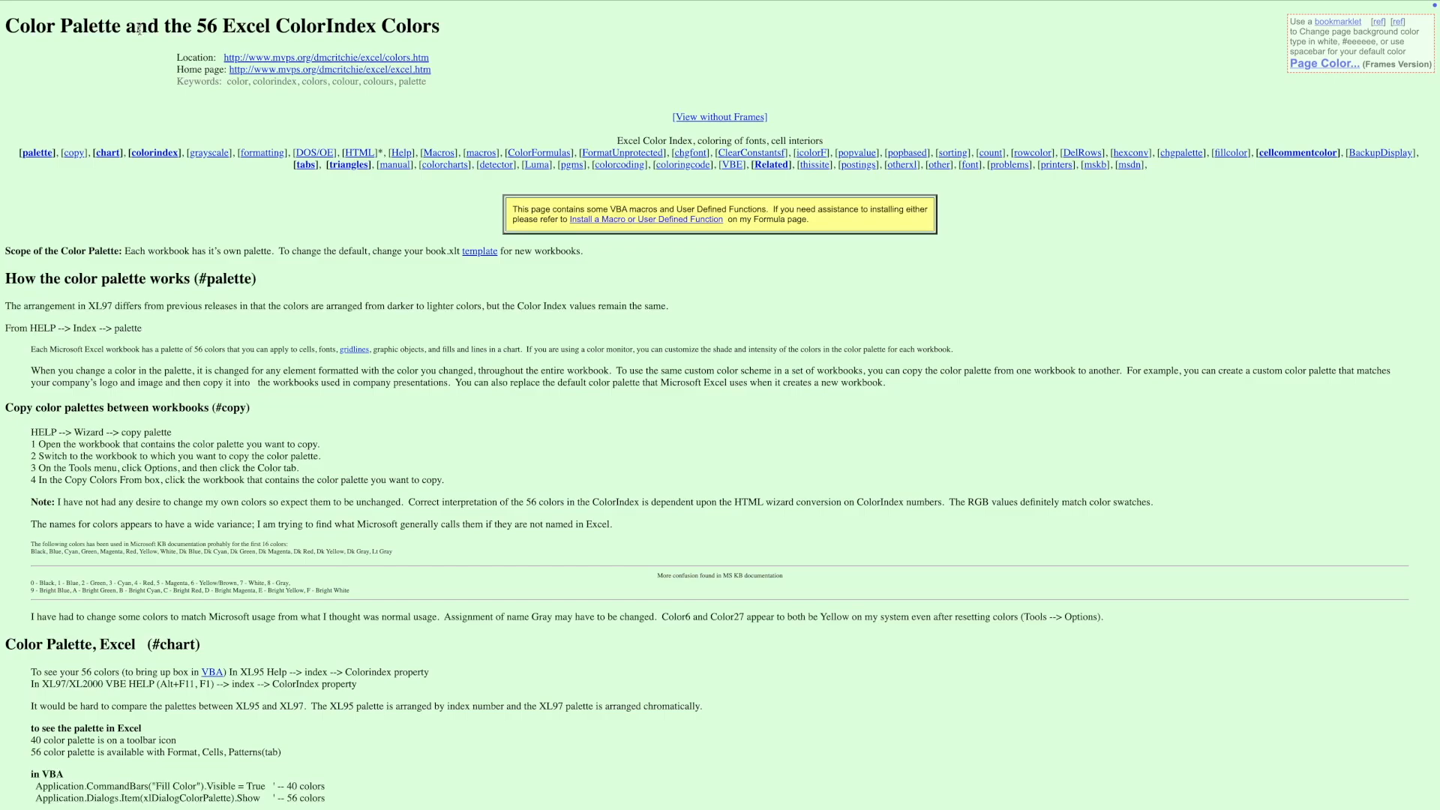
Find the grey entry in the ColorIndex colour table and copy its name, [Color 16].
scroll(160, 205, down, 20)
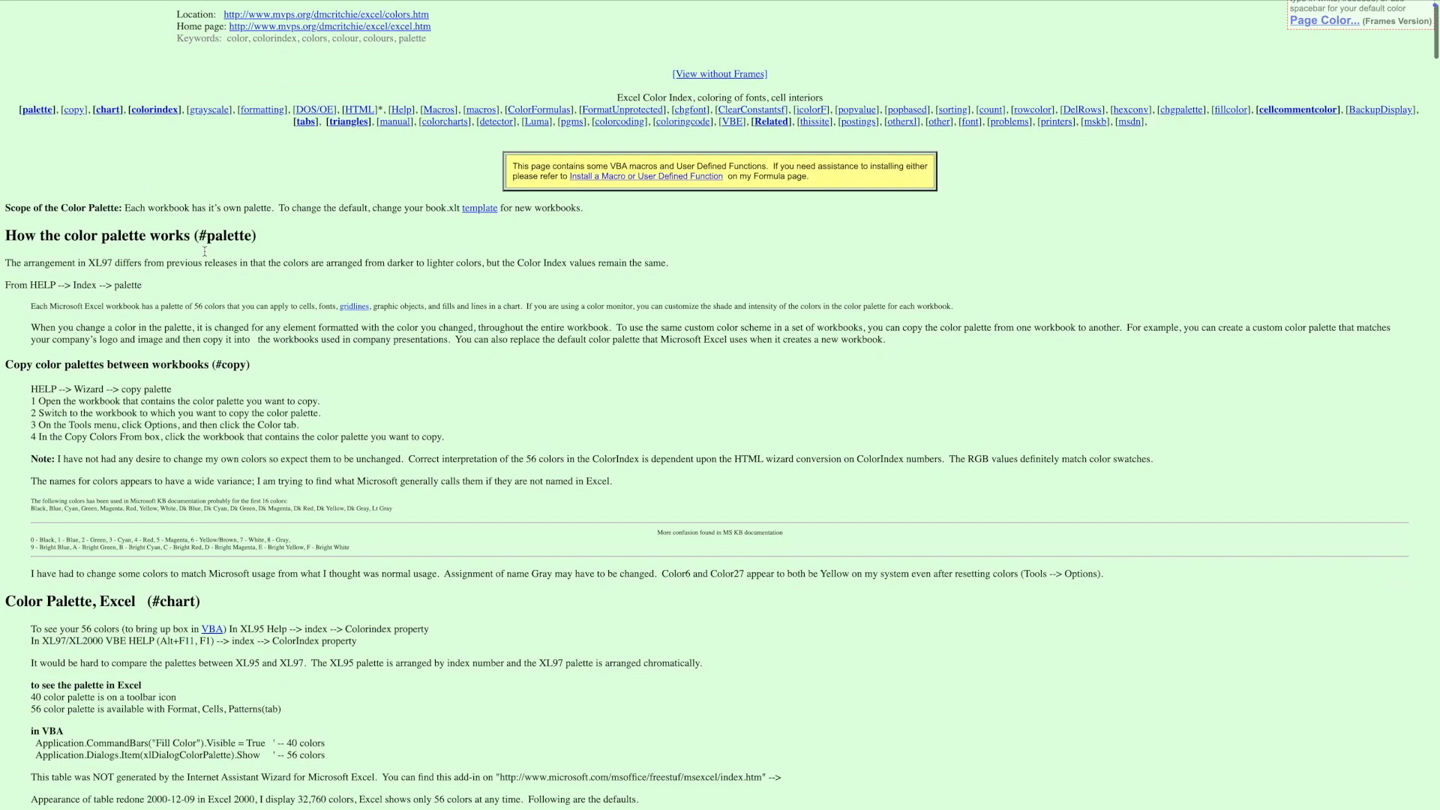
scroll(232, 233, up, 11)
scroll(134, 317, down, 1)
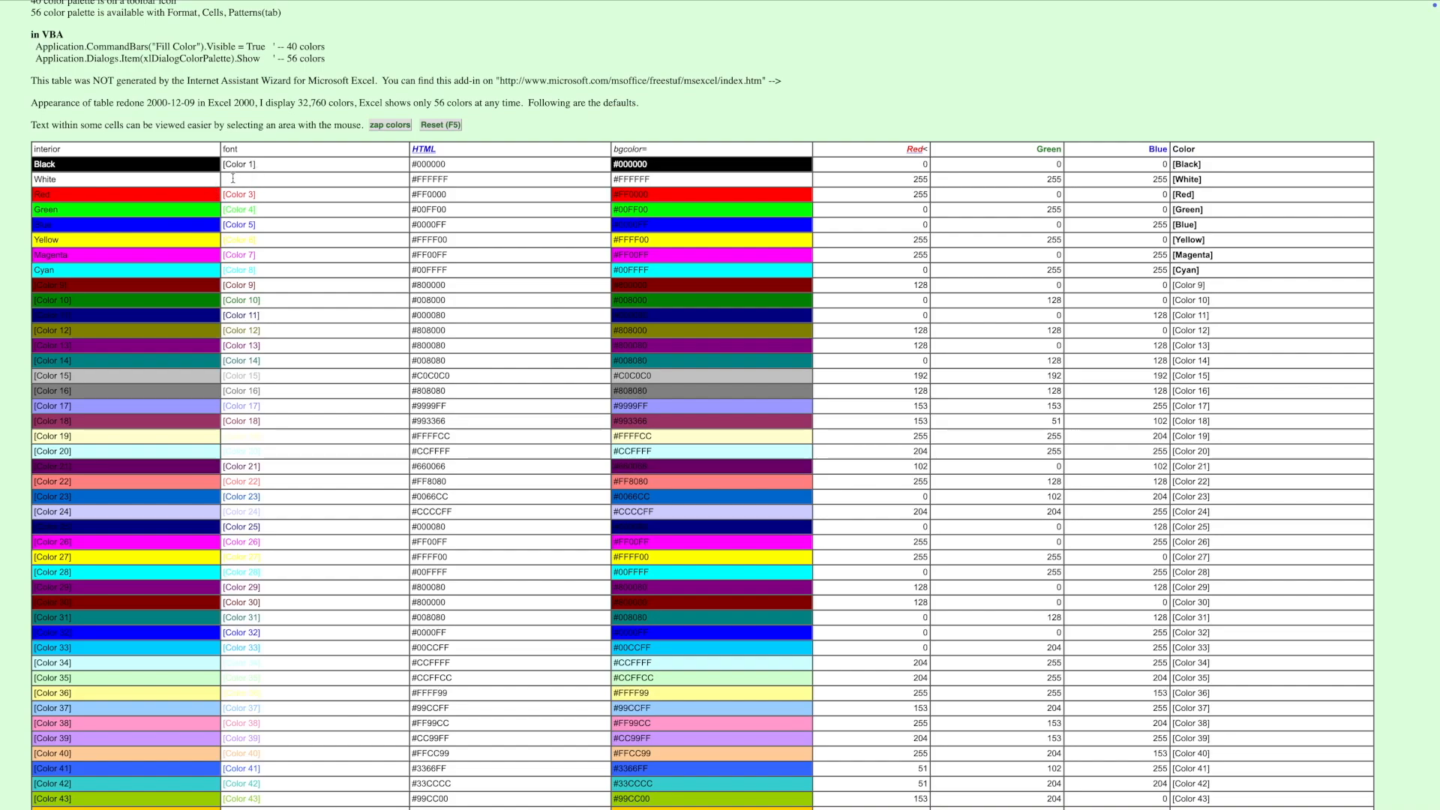
scroll(235, 226, down, 6)
scroll(250, 269, up, 3)
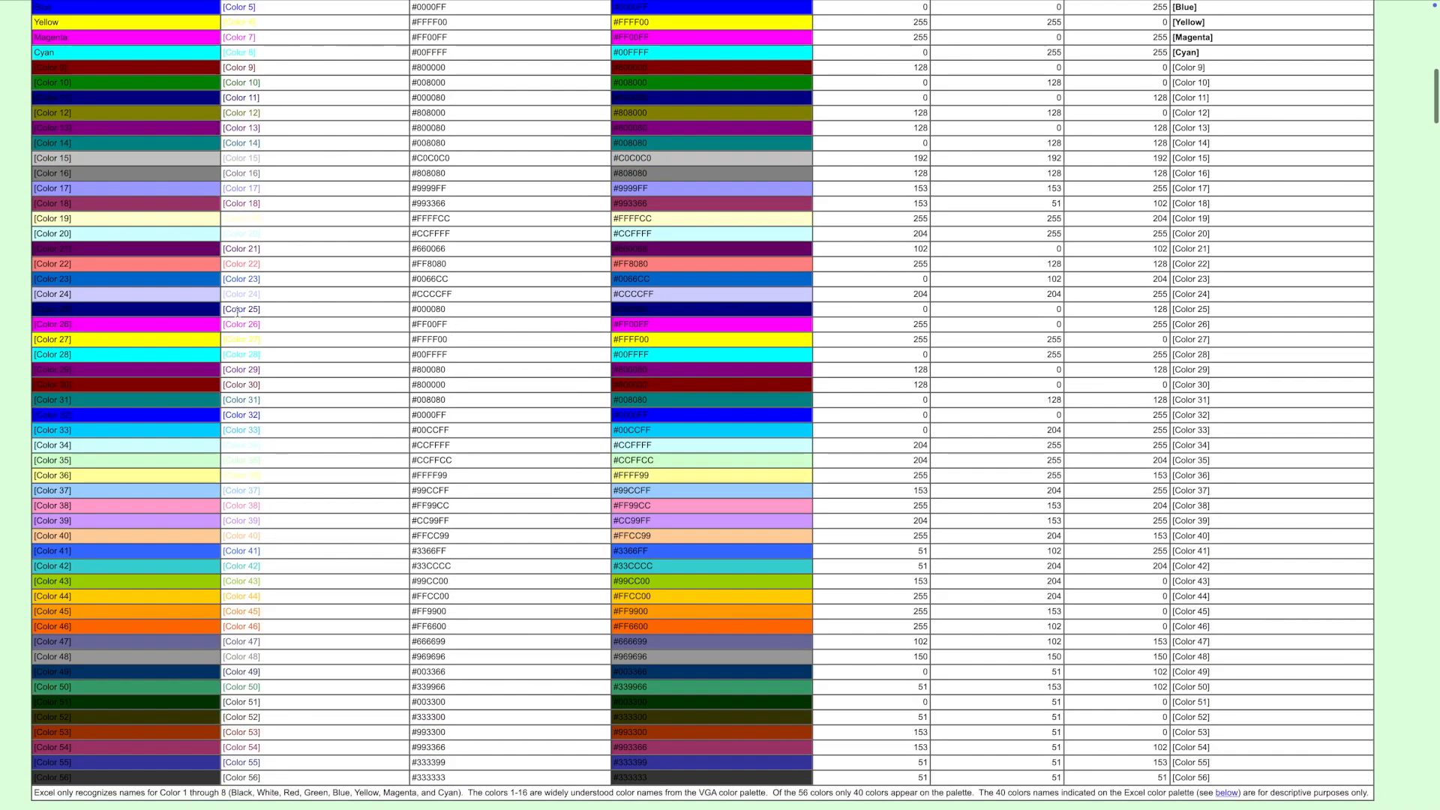
scroll(249, 194, up, 1)
scroll(249, 194, up, 1)
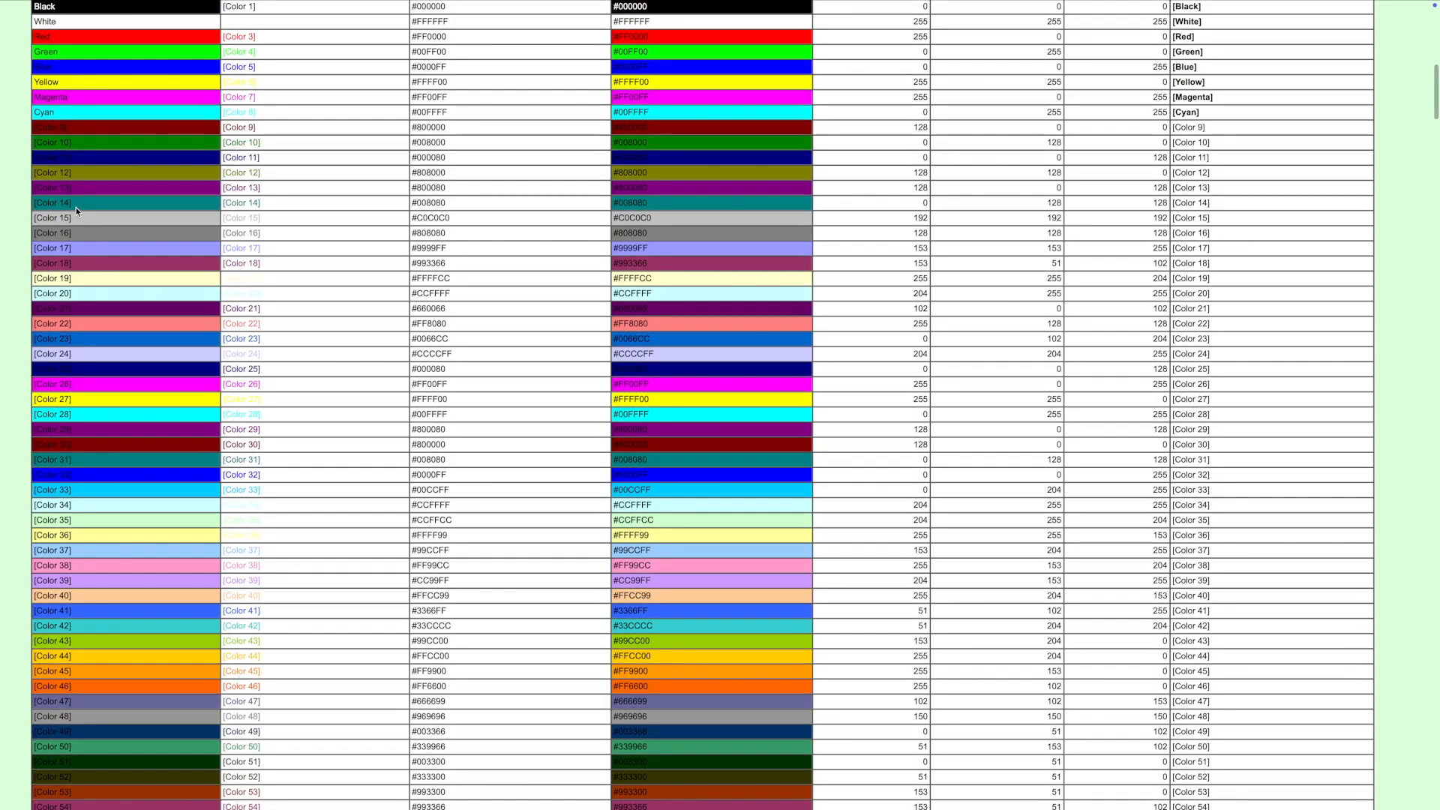
drag(268, 234, 223, 234)
key(ctrl+c)
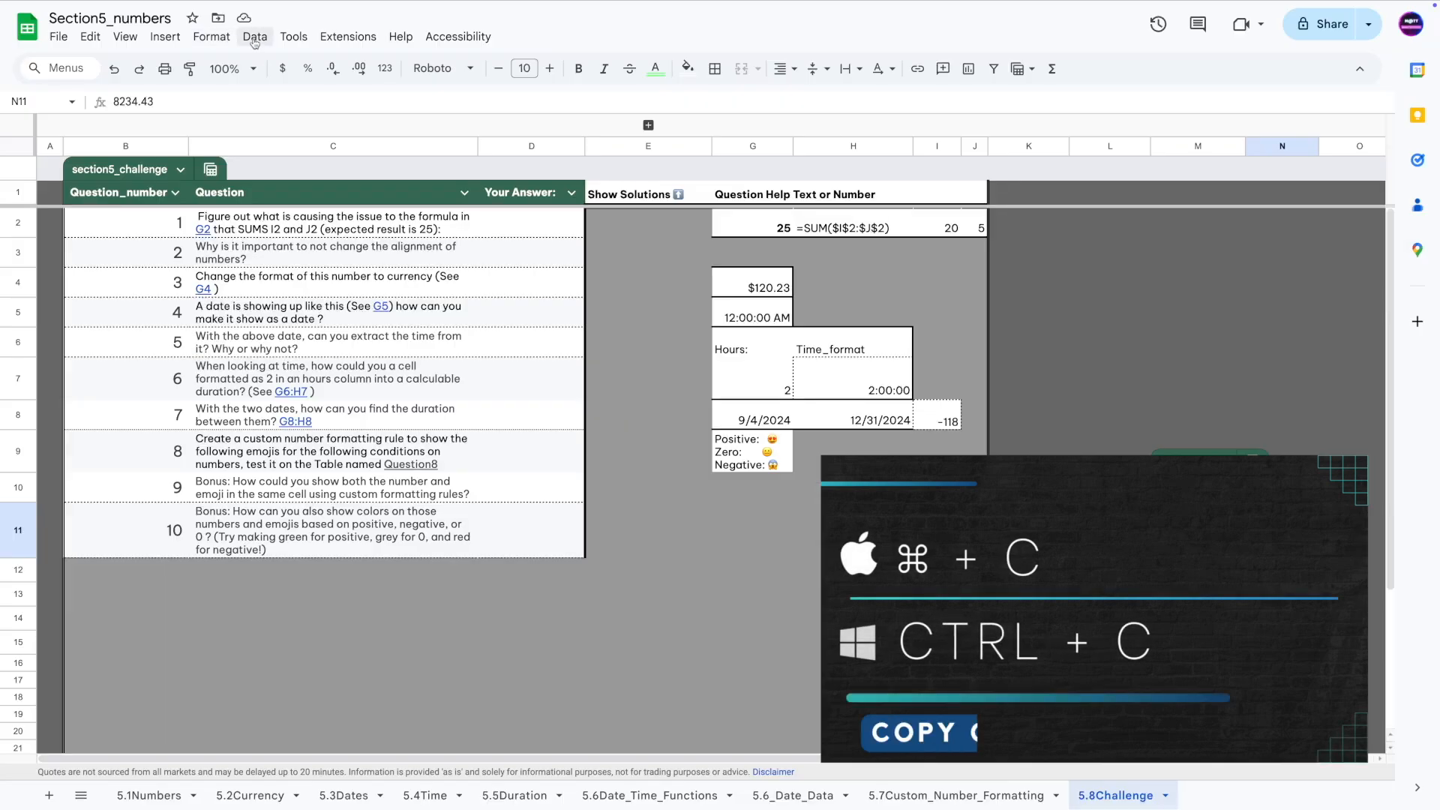
click(255, 36)
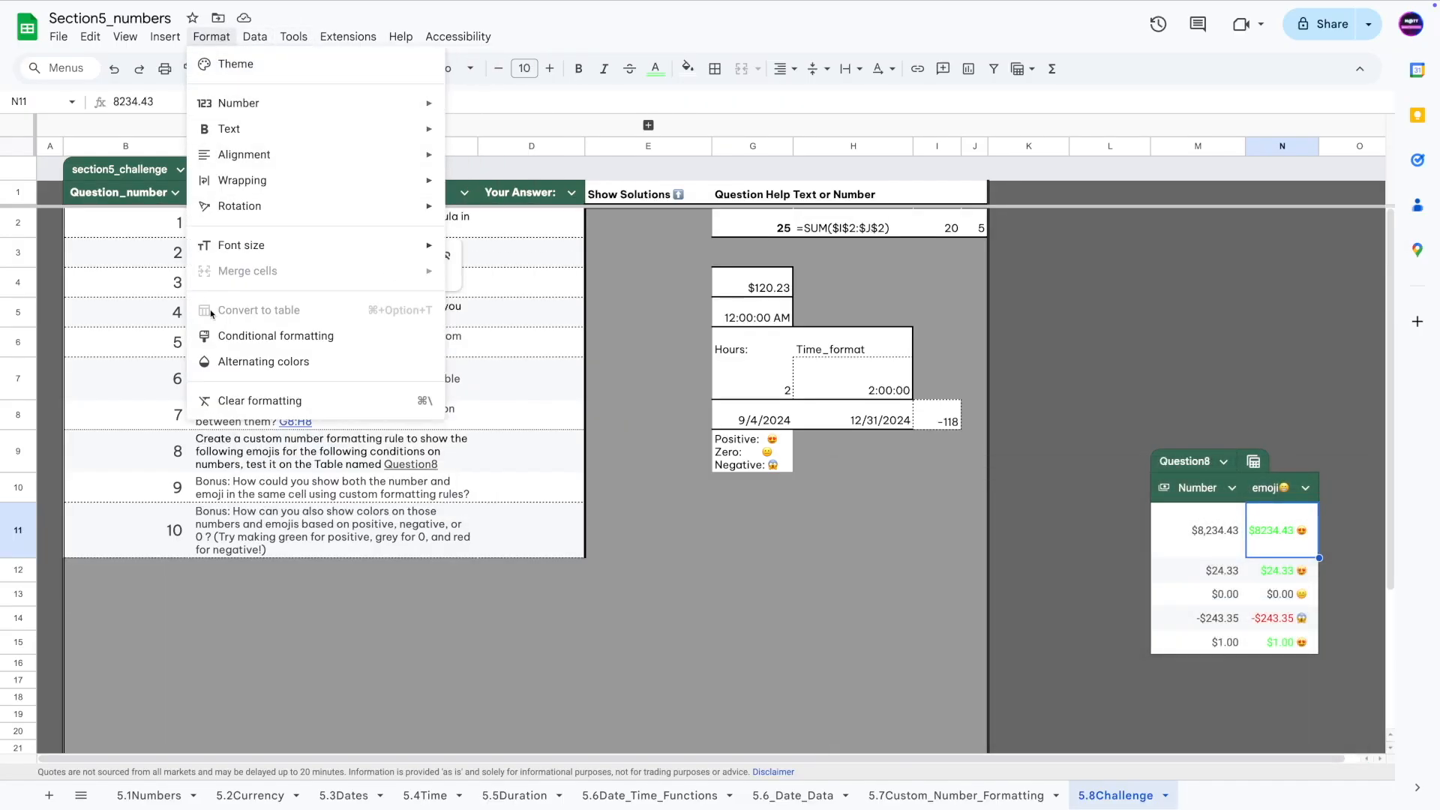
Paste [Color 16] at the end of the emoji column's format so zeros show grey, and apply.
mouse_move(283, 105)
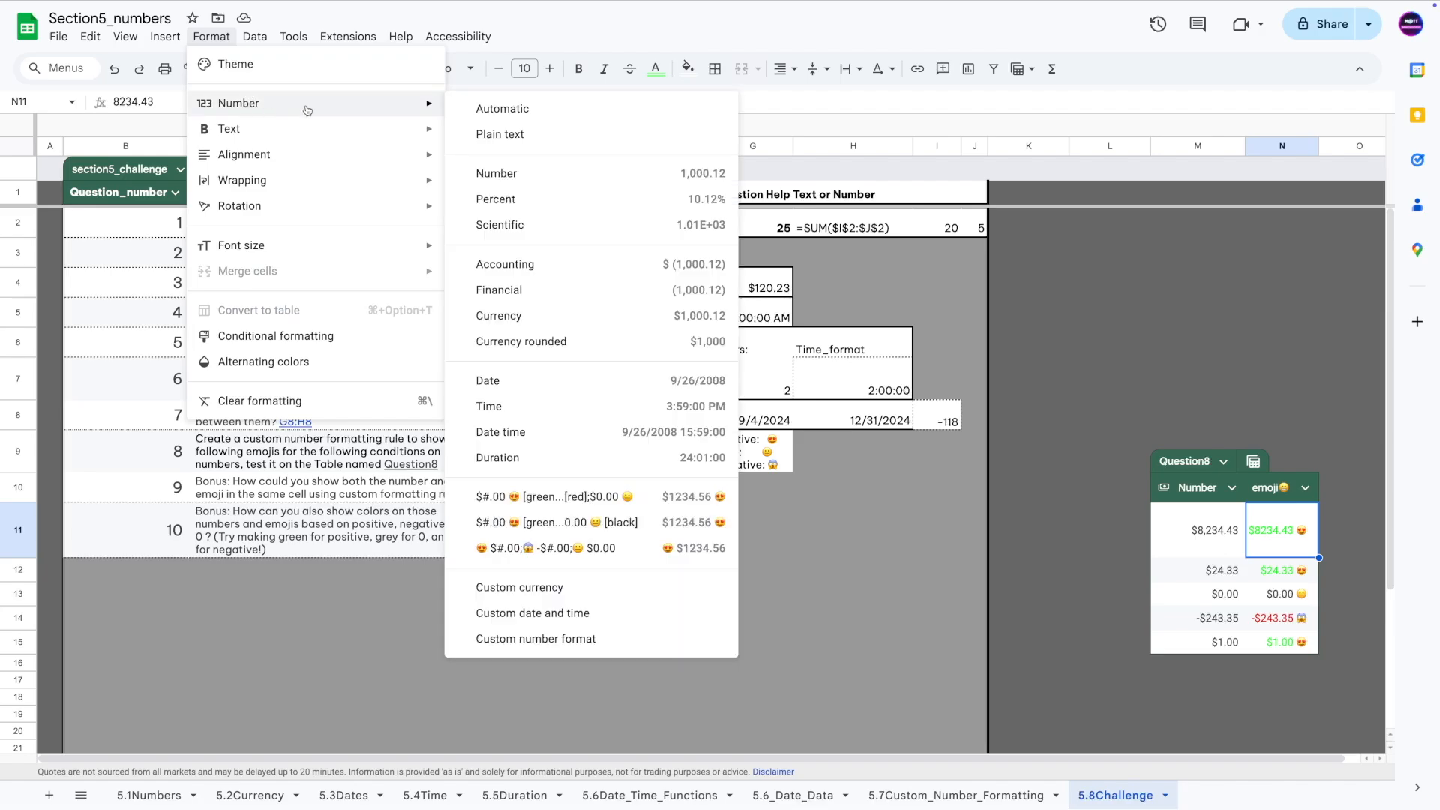
click(518, 641)
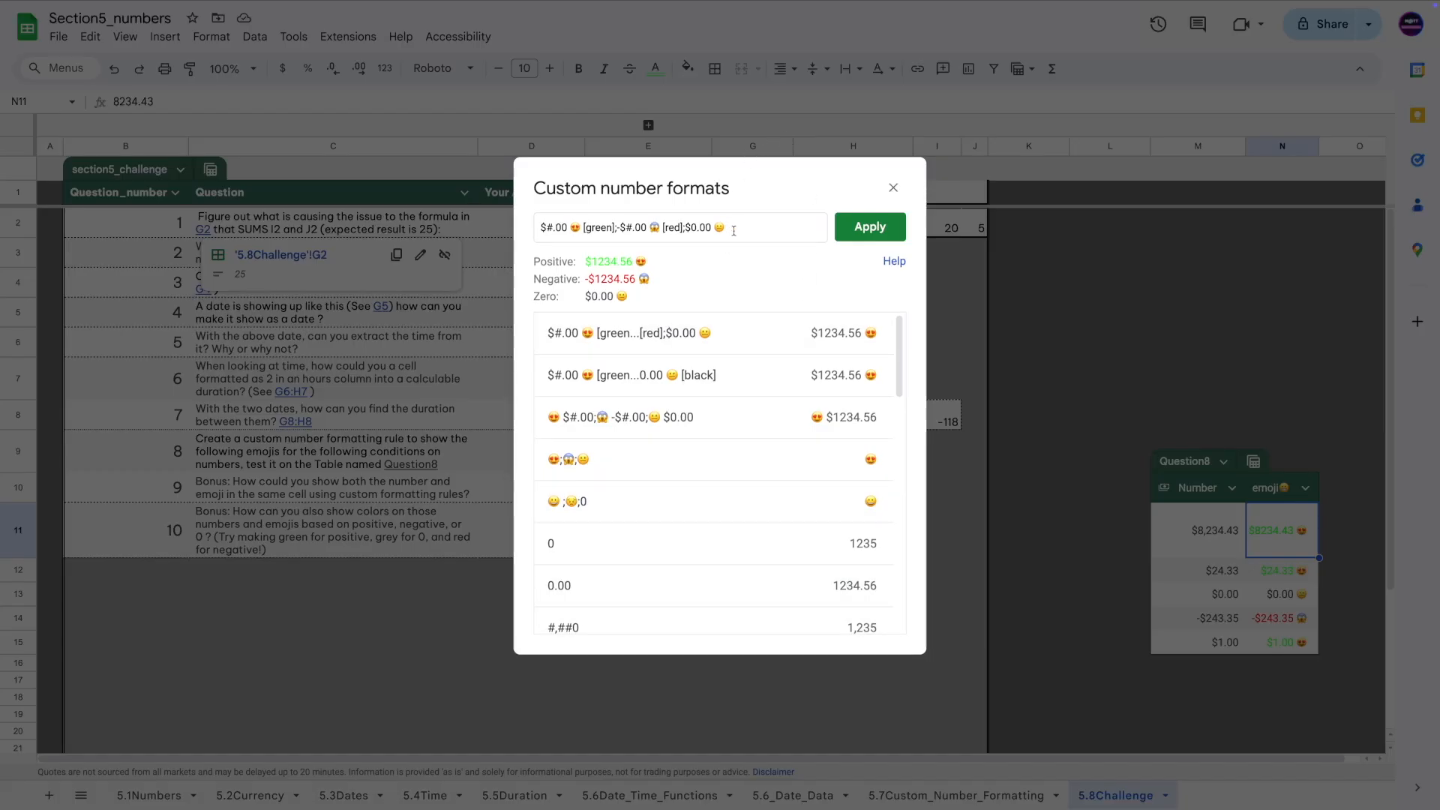
key(ctrl+v)
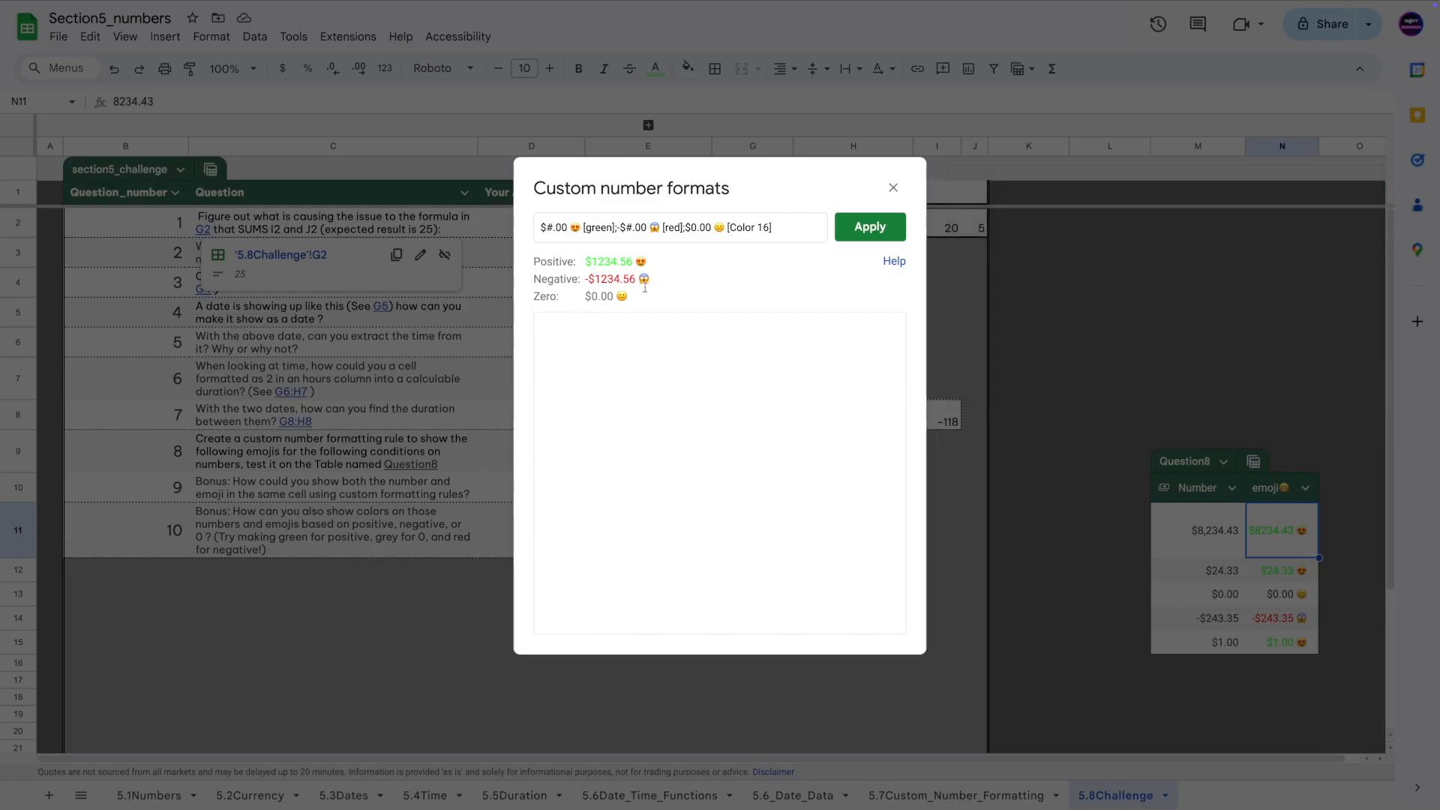
click(868, 231)
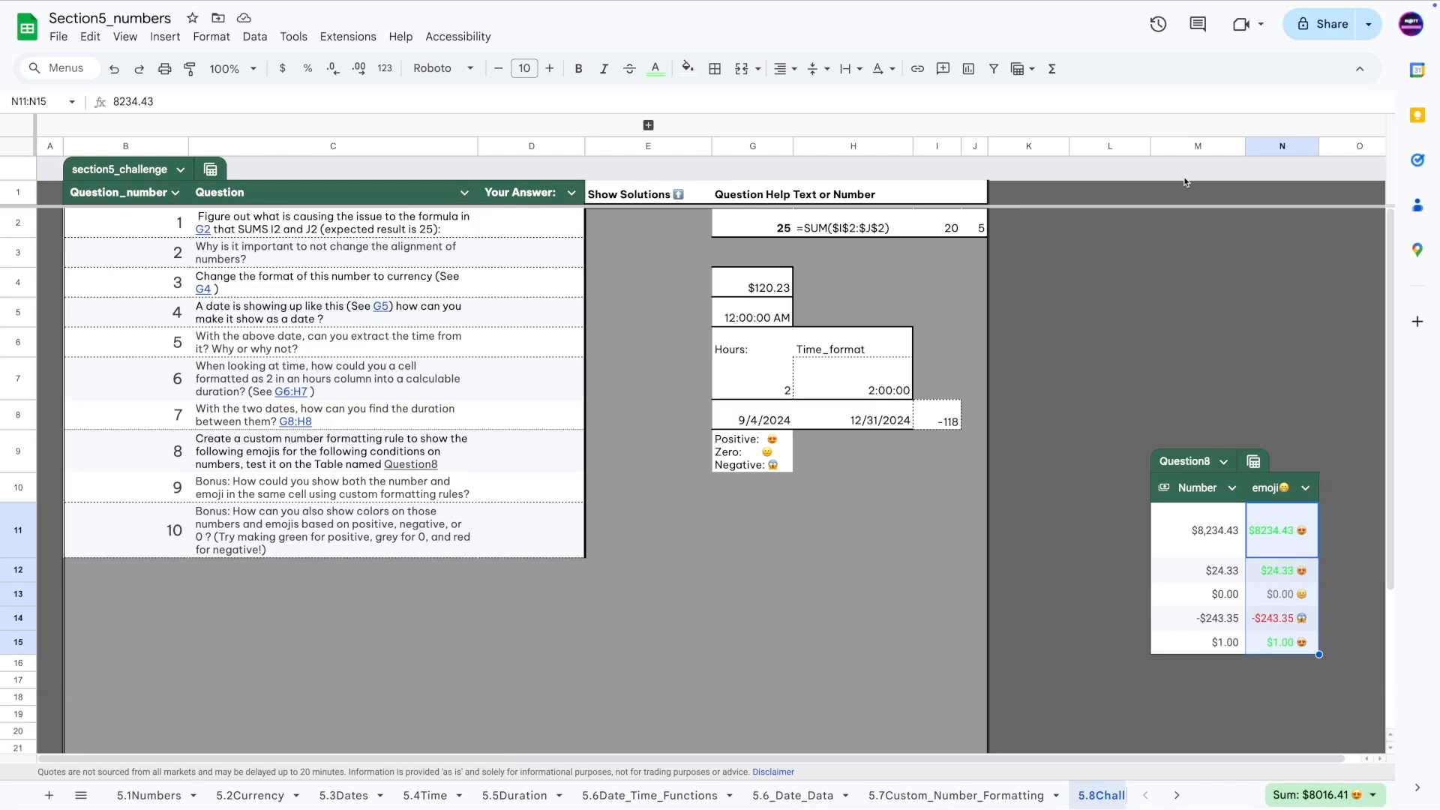
Expand the hidden solutions column, read the Question 10 answer in F11, then select N13.
click(647, 126)
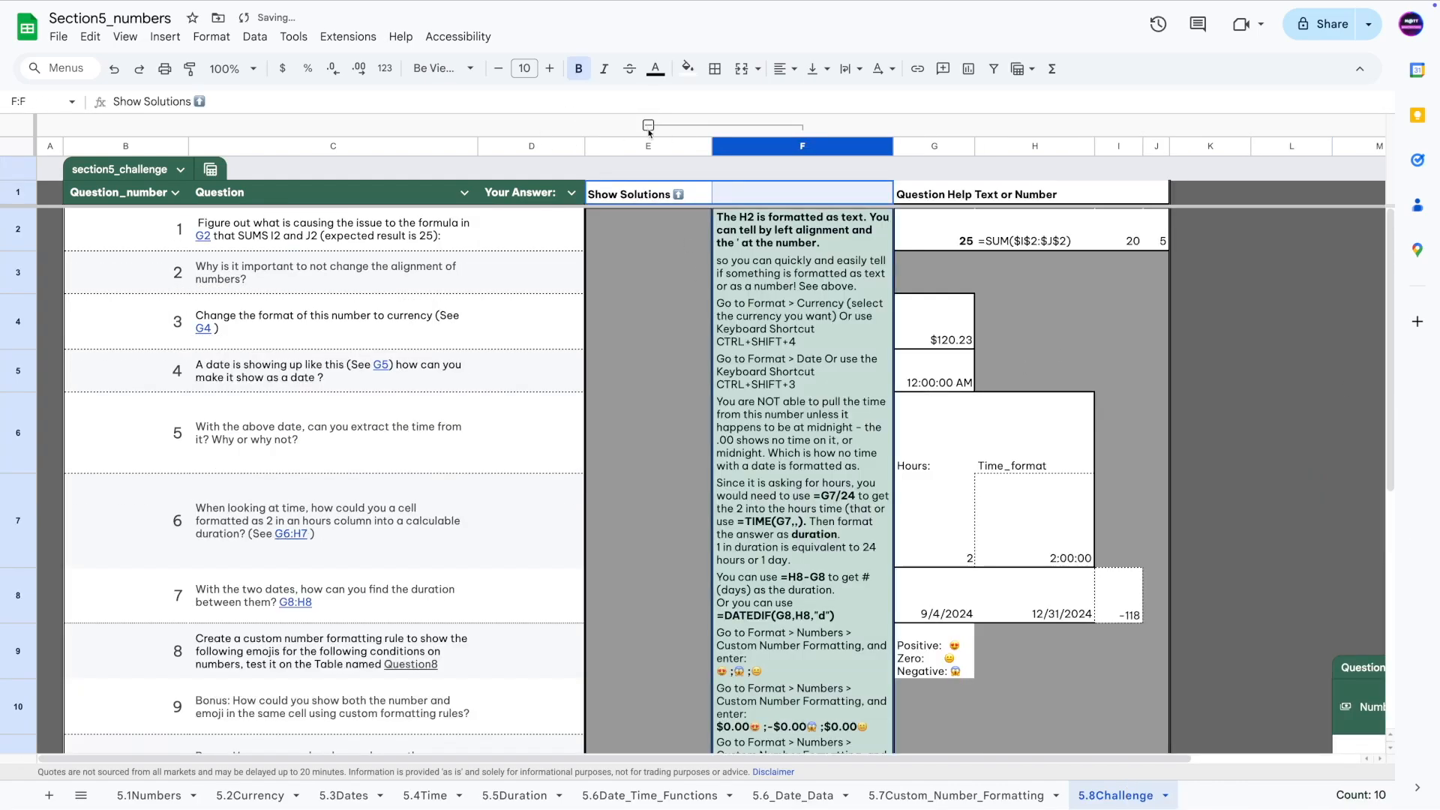
click(635, 415)
click(691, 229)
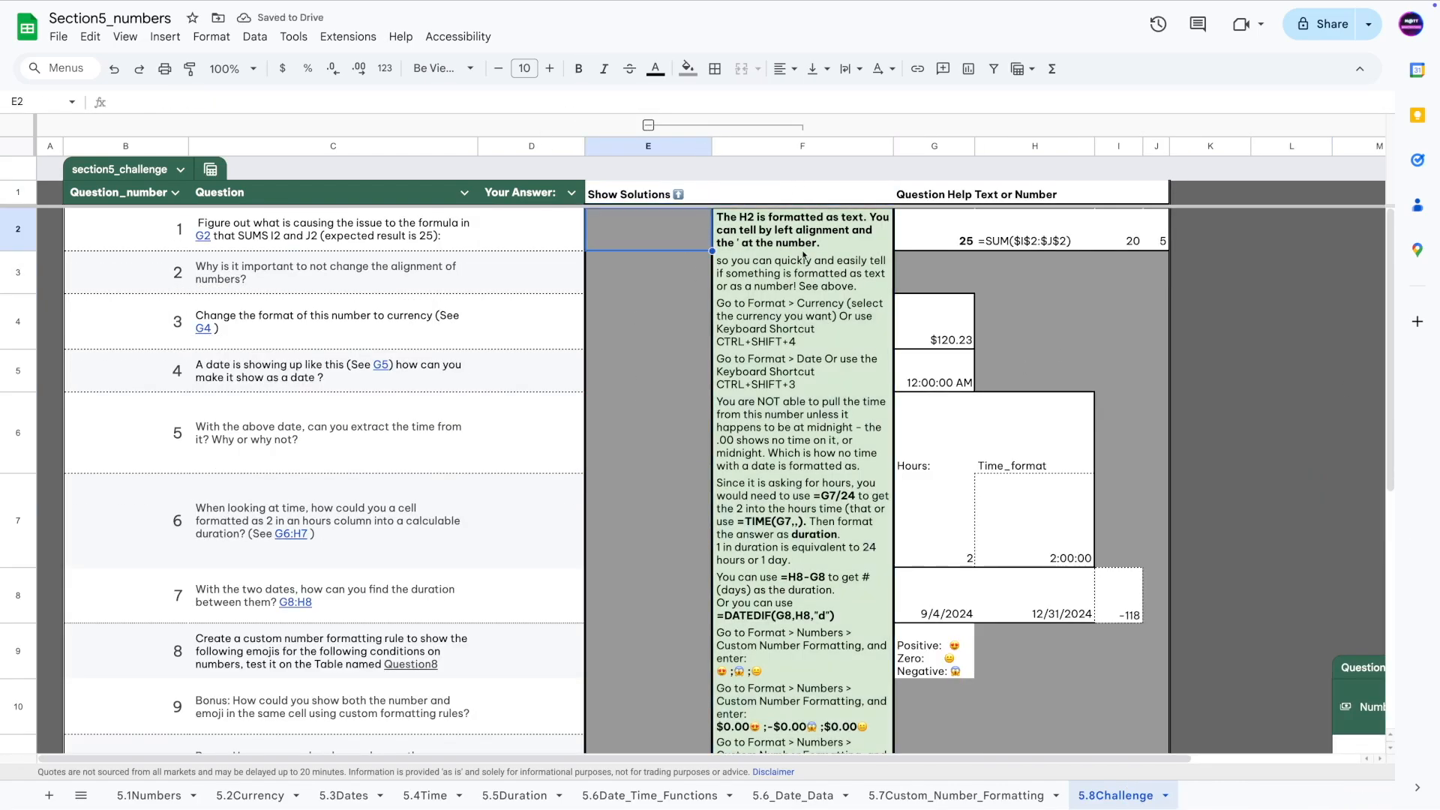
scroll(788, 450, down, 4)
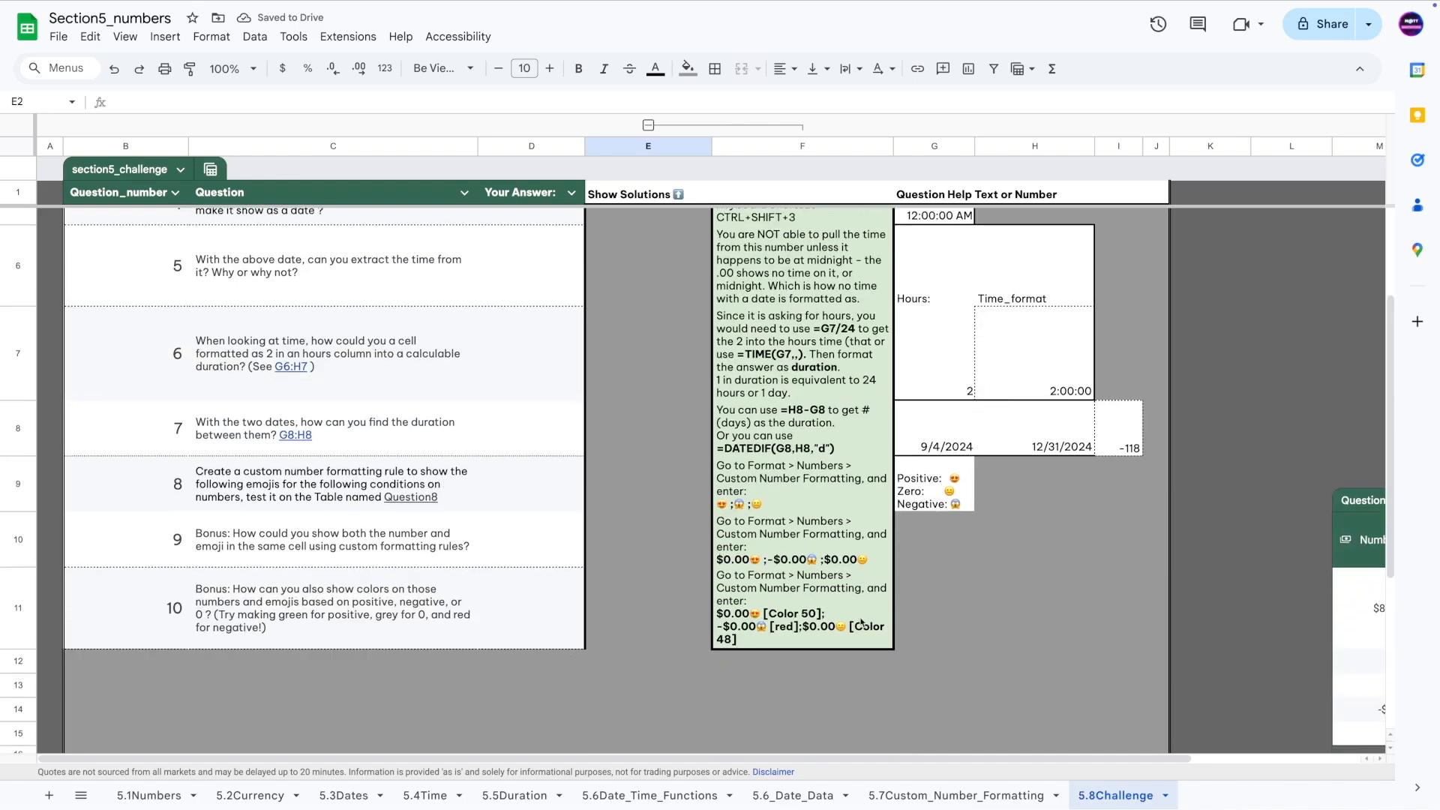
click(727, 636)
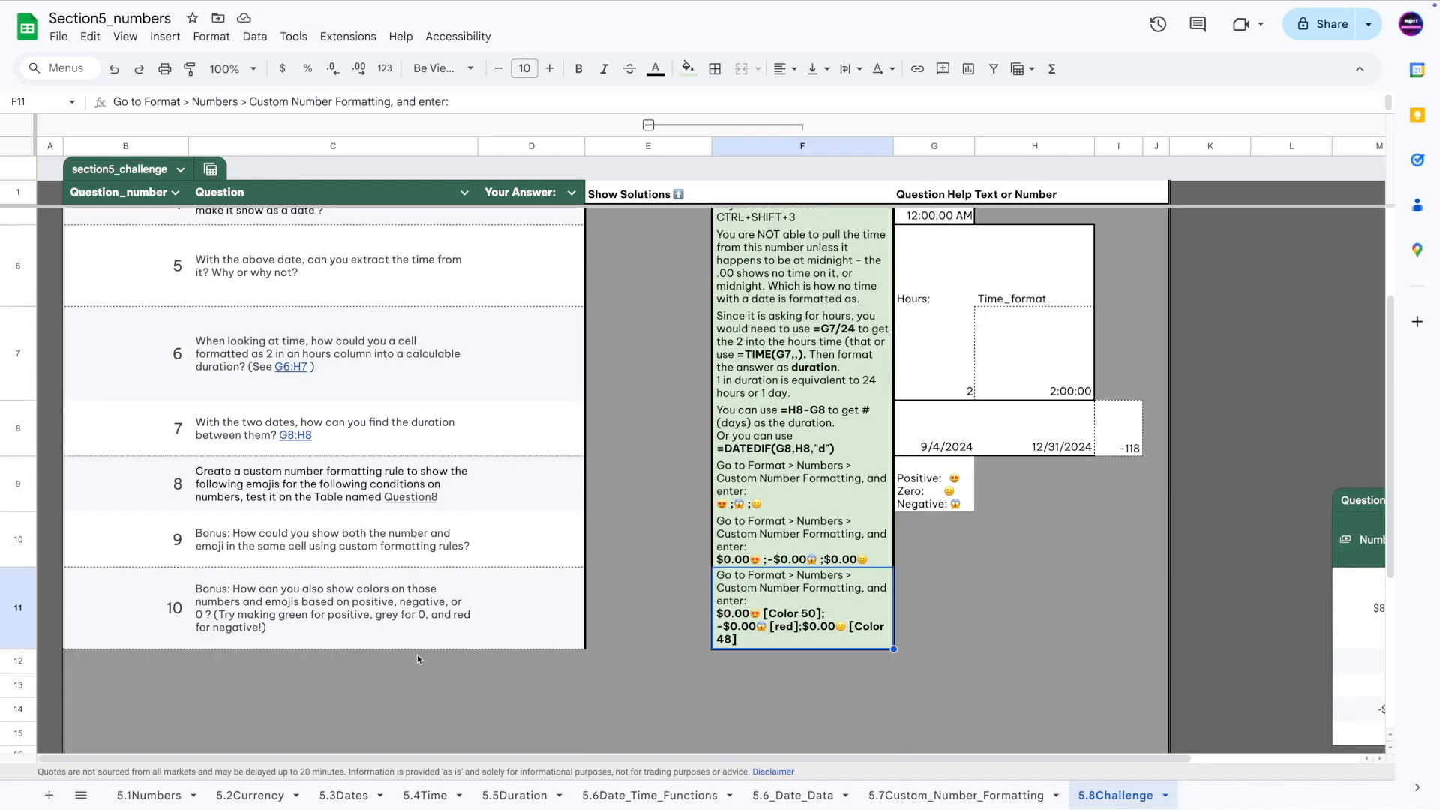
scroll(1032, 706, right, 3)
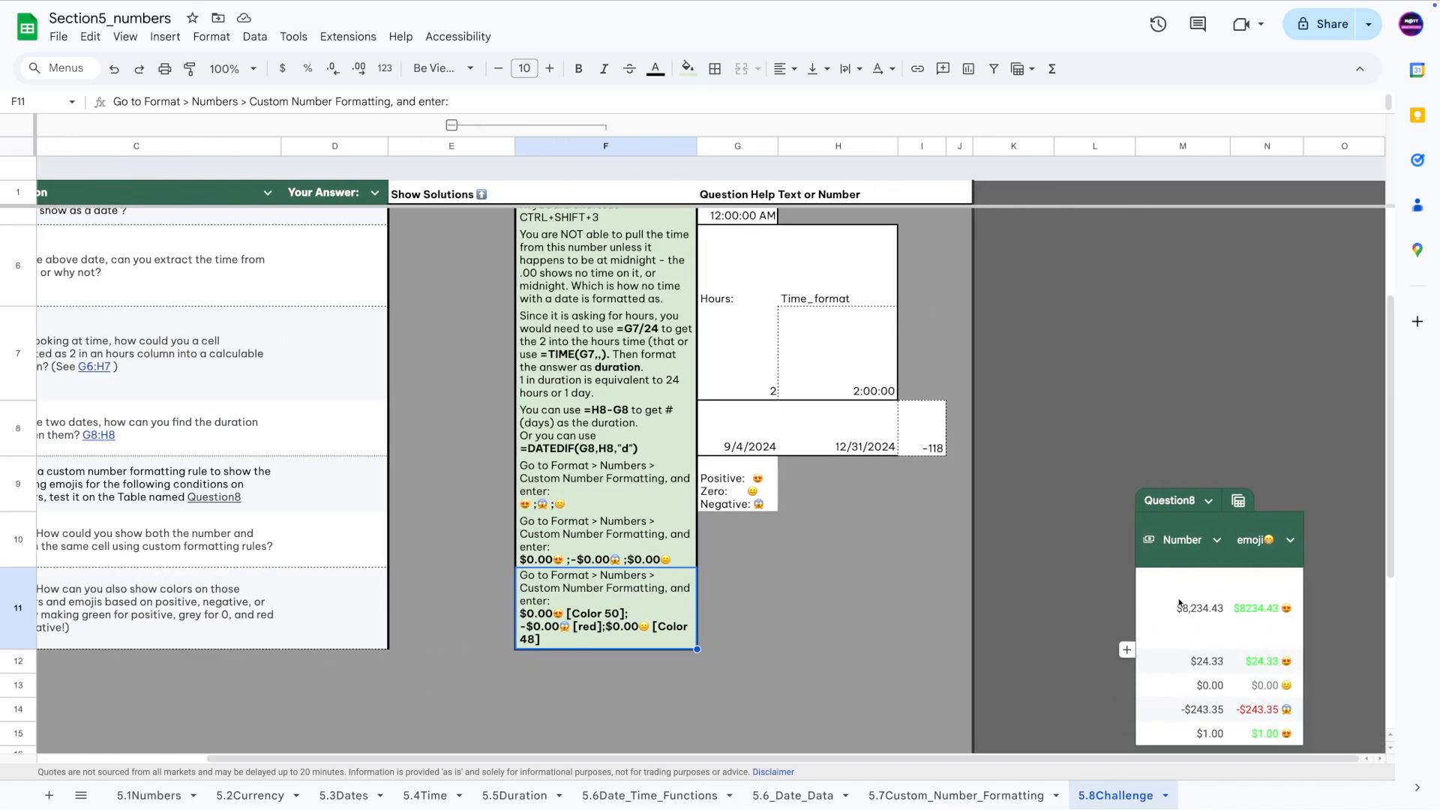
click(1266, 685)
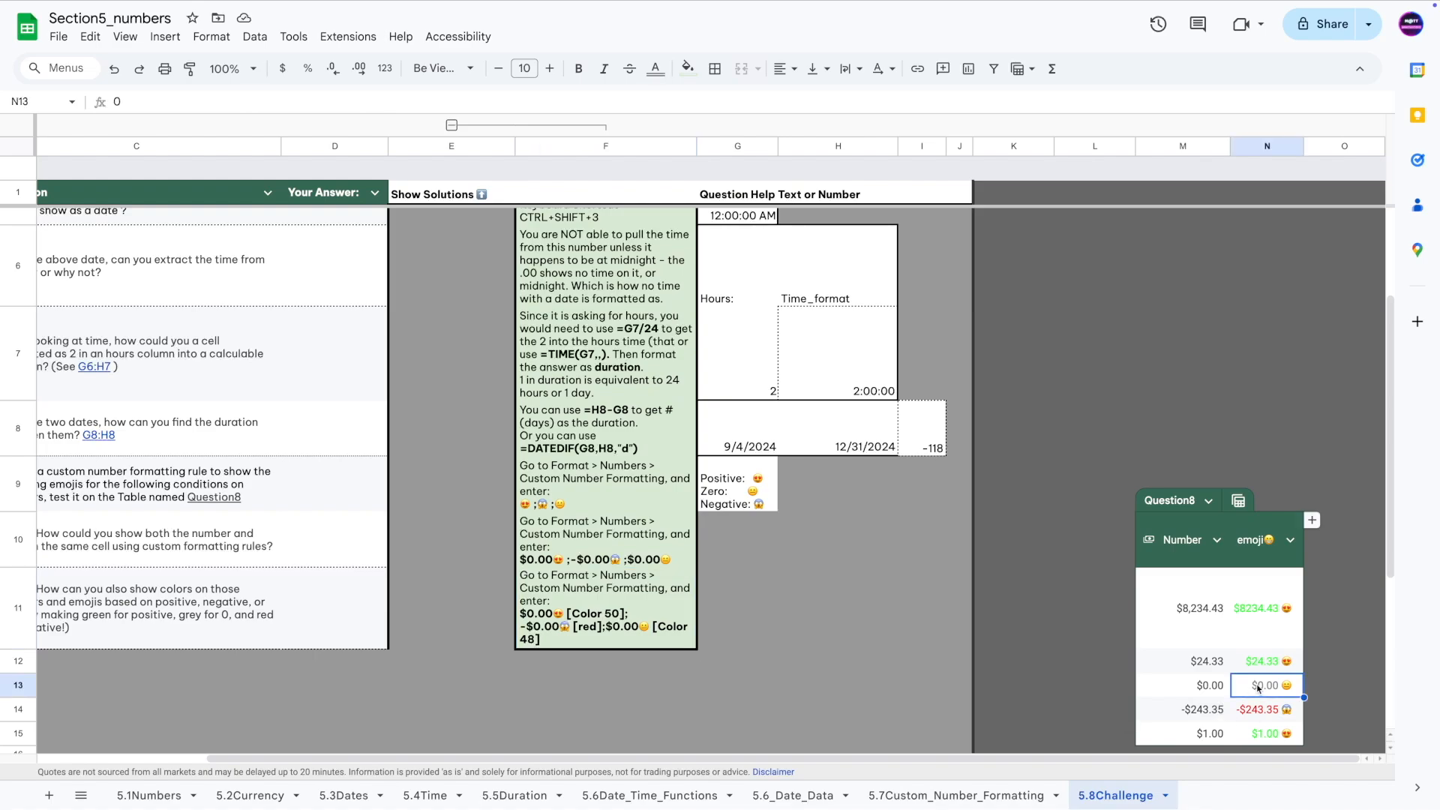
click(212, 36)
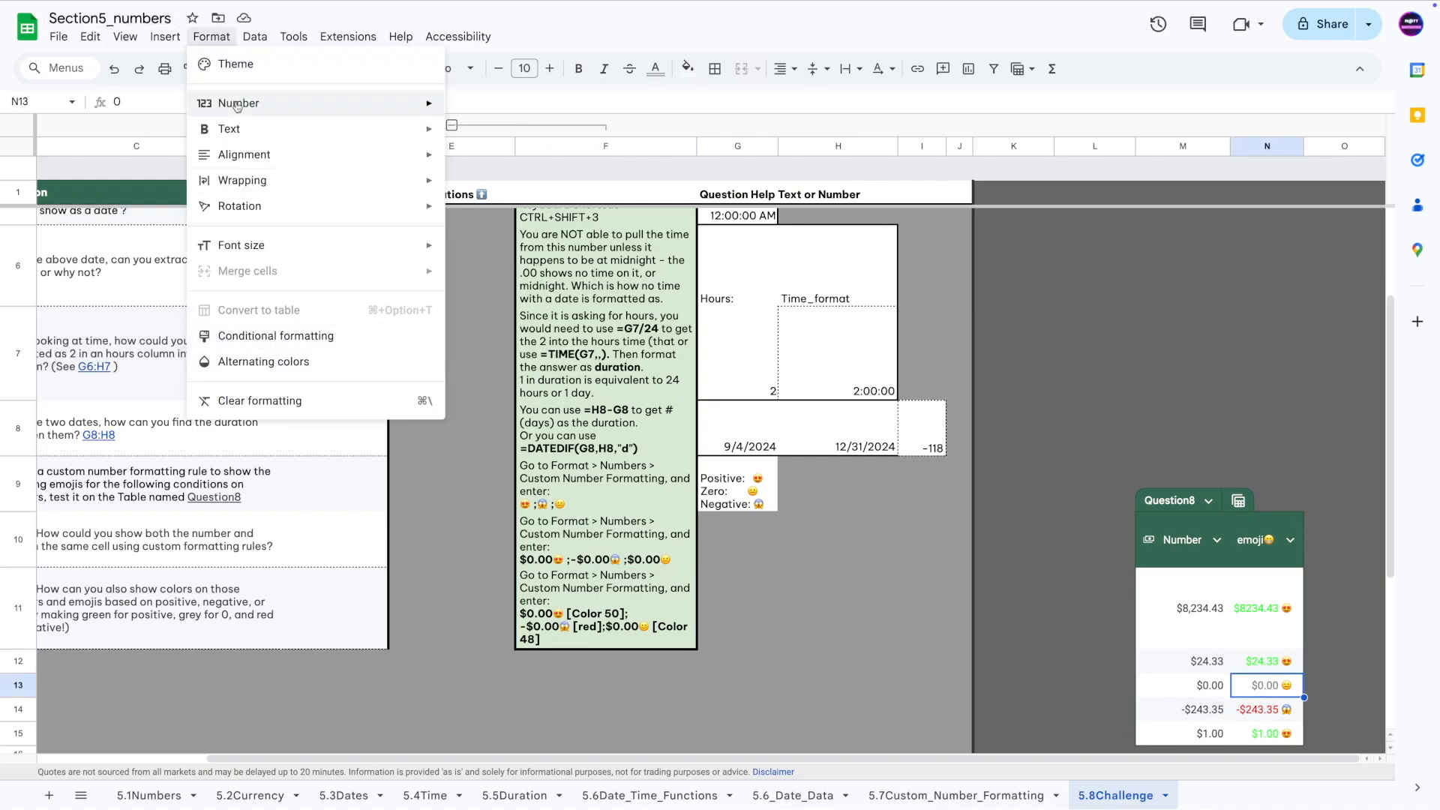
Change [Color 16] to [Color 48] in the emoji column's custom format and apply it.
mouse_move(243, 105)
click(583, 640)
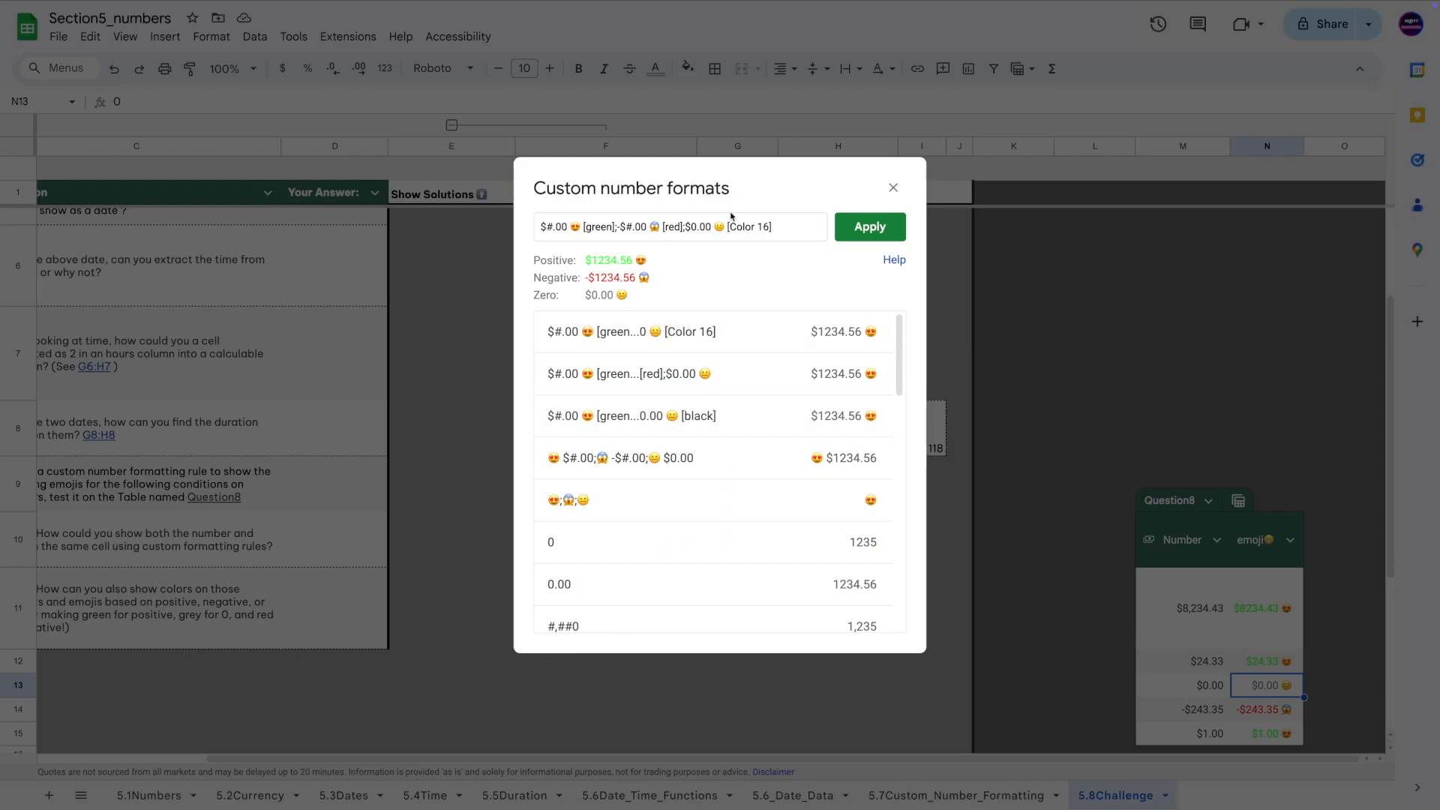
double_click(762, 226)
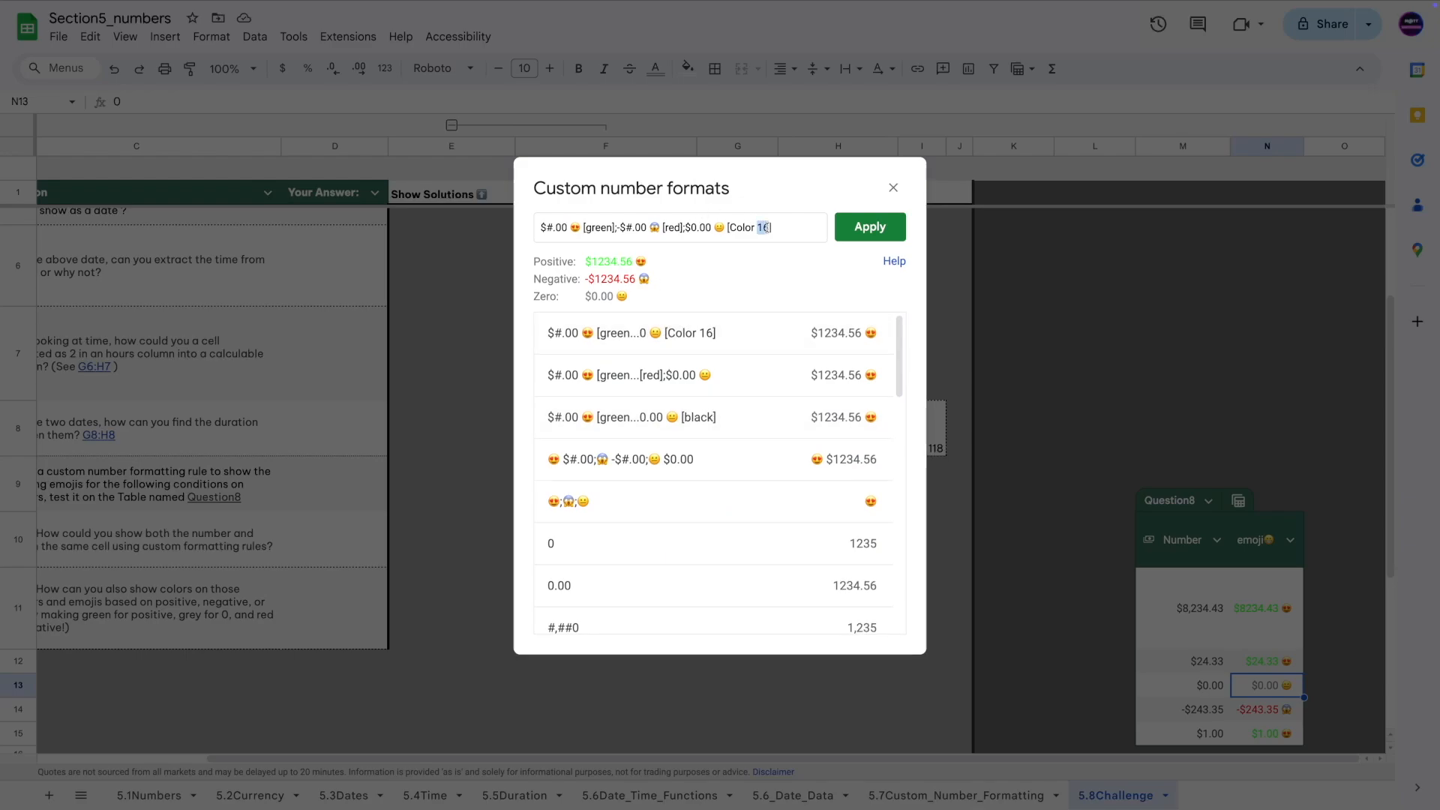
text(48)
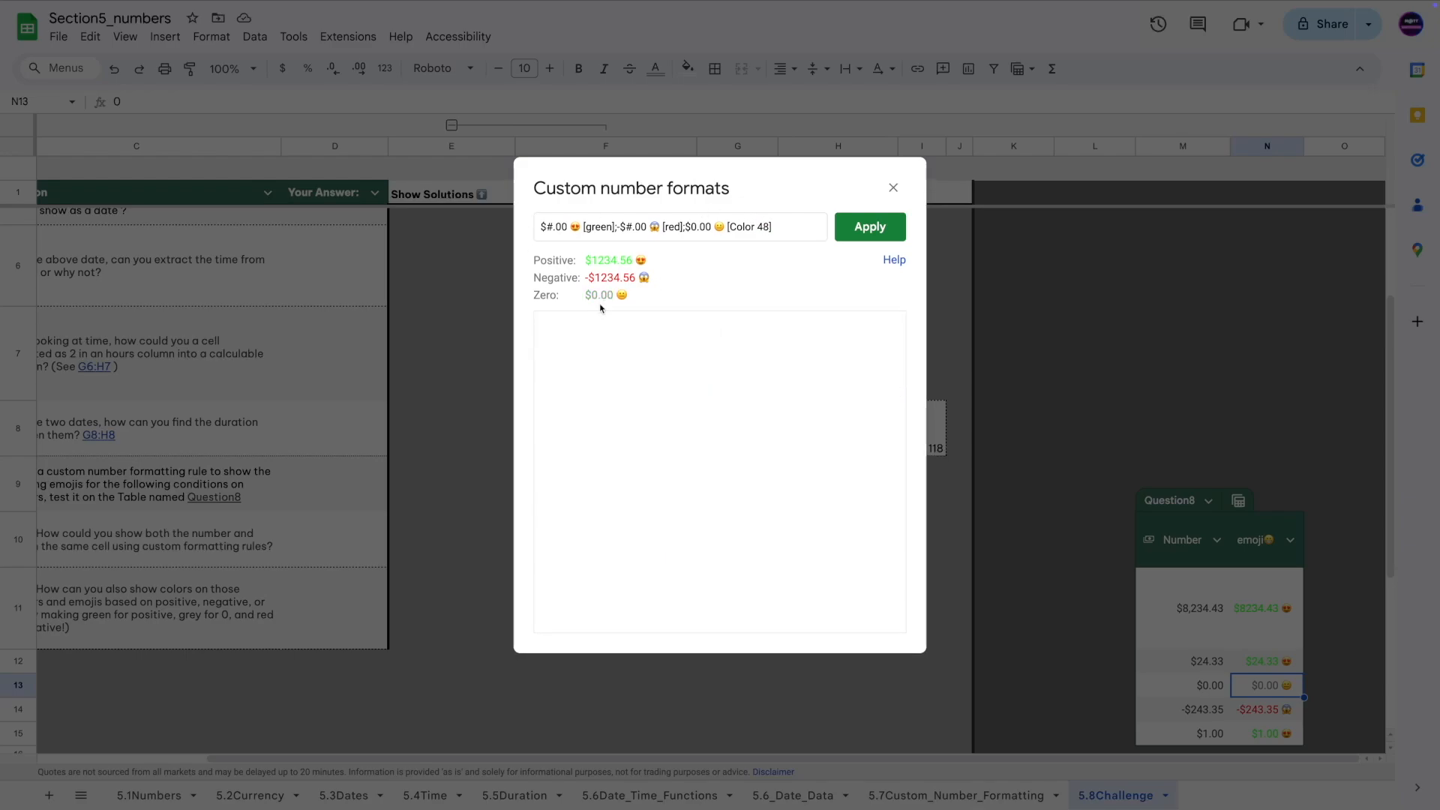
click(835, 236)
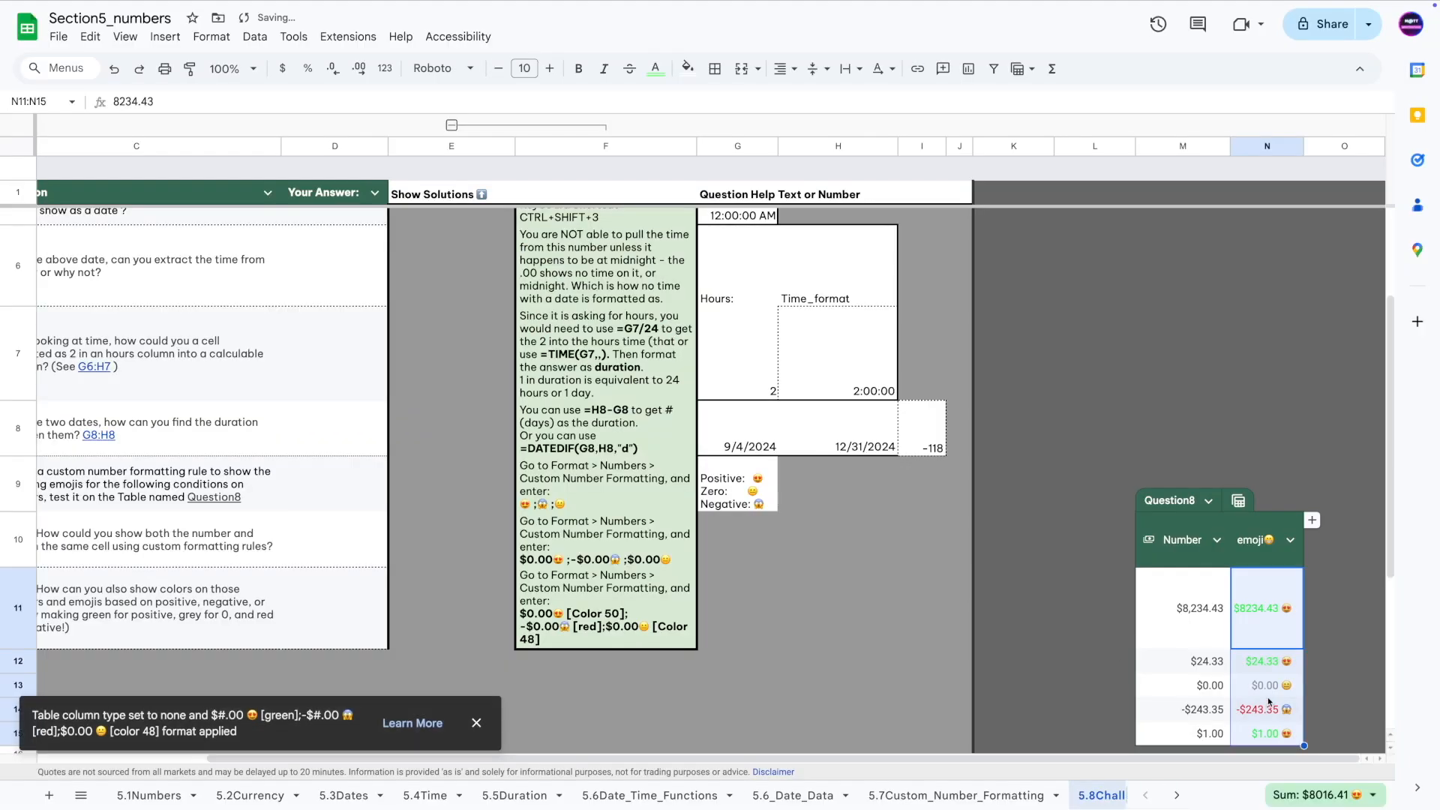
Collapse the solutions column F back out of view.
click(746, 652)
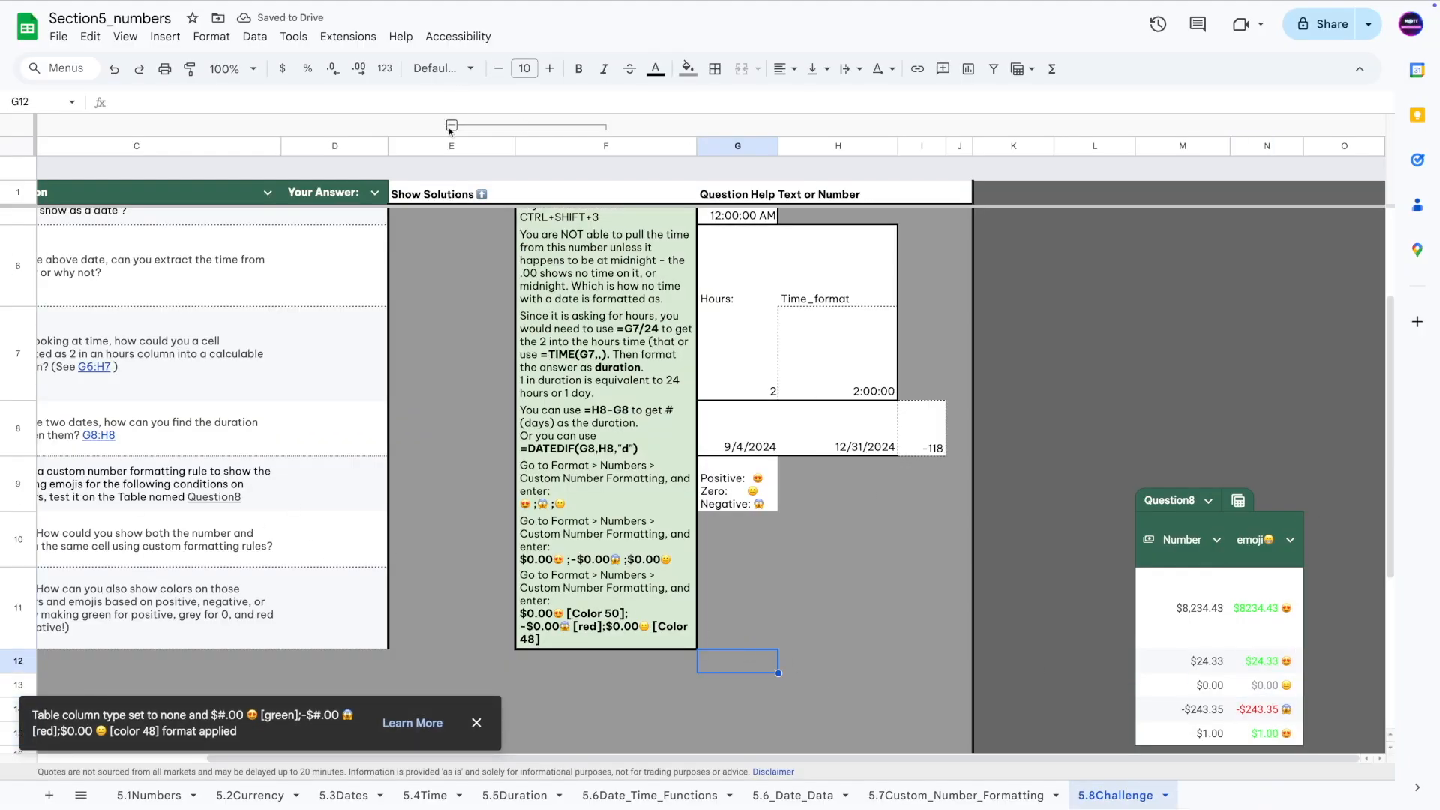
scroll(450, 126, up, 2)
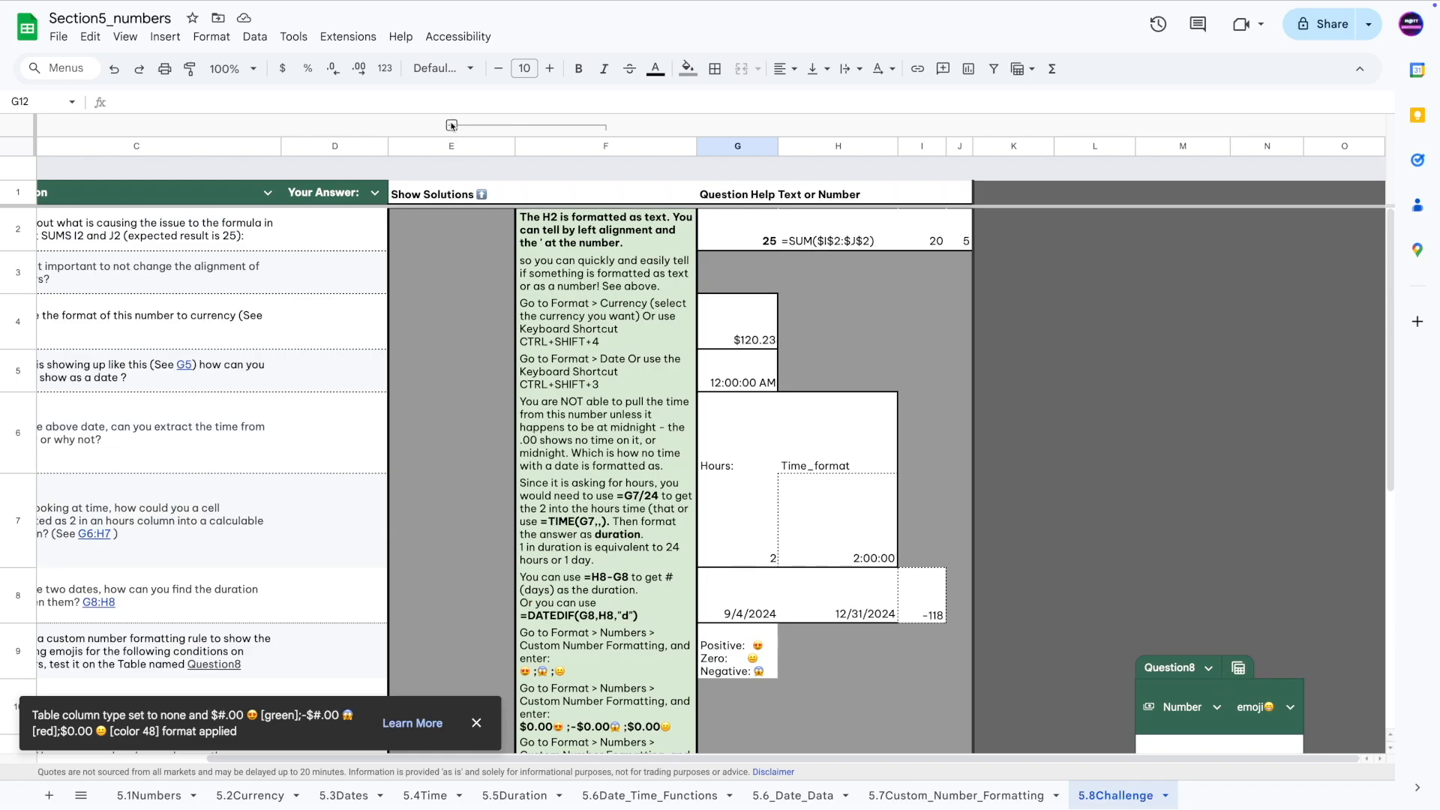
click(452, 124)
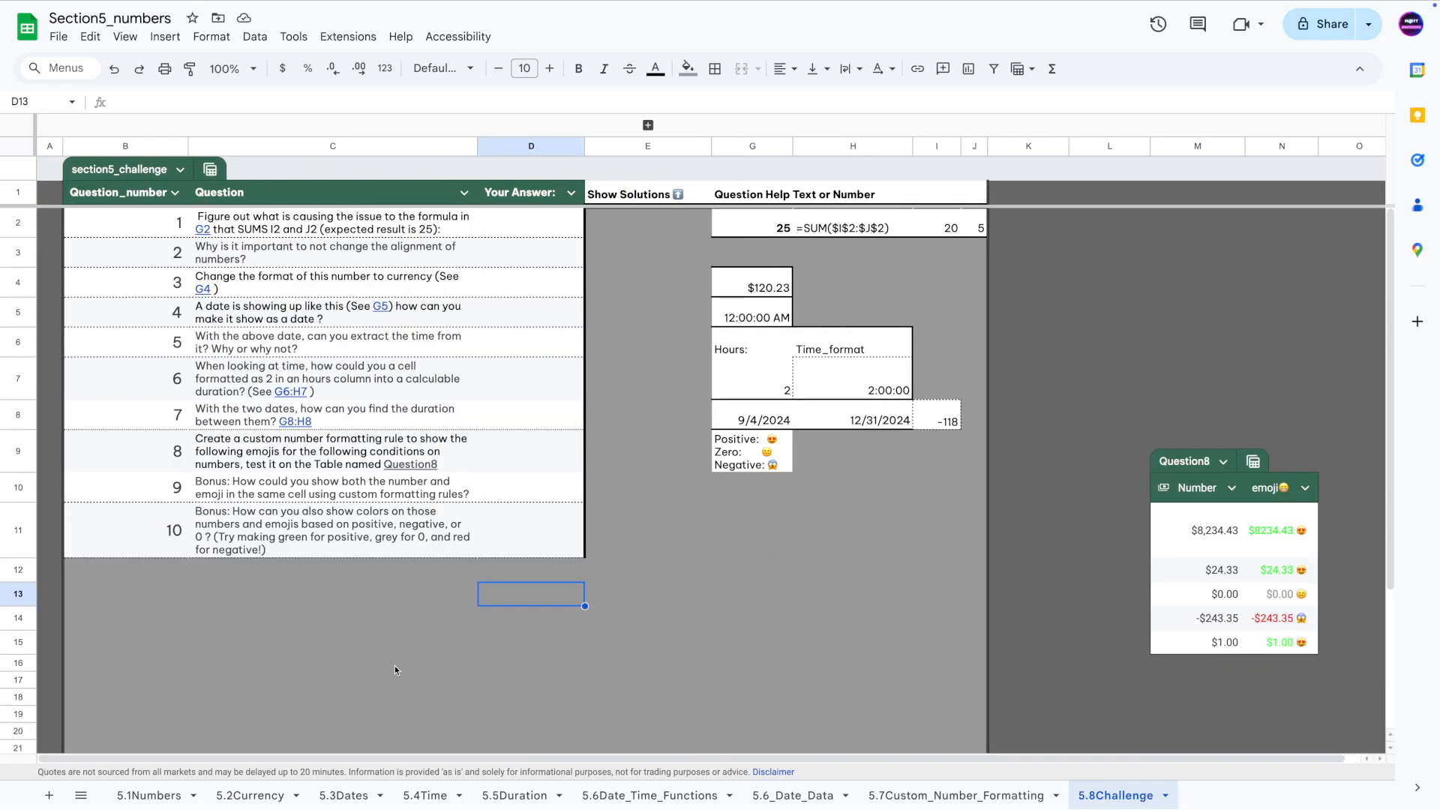